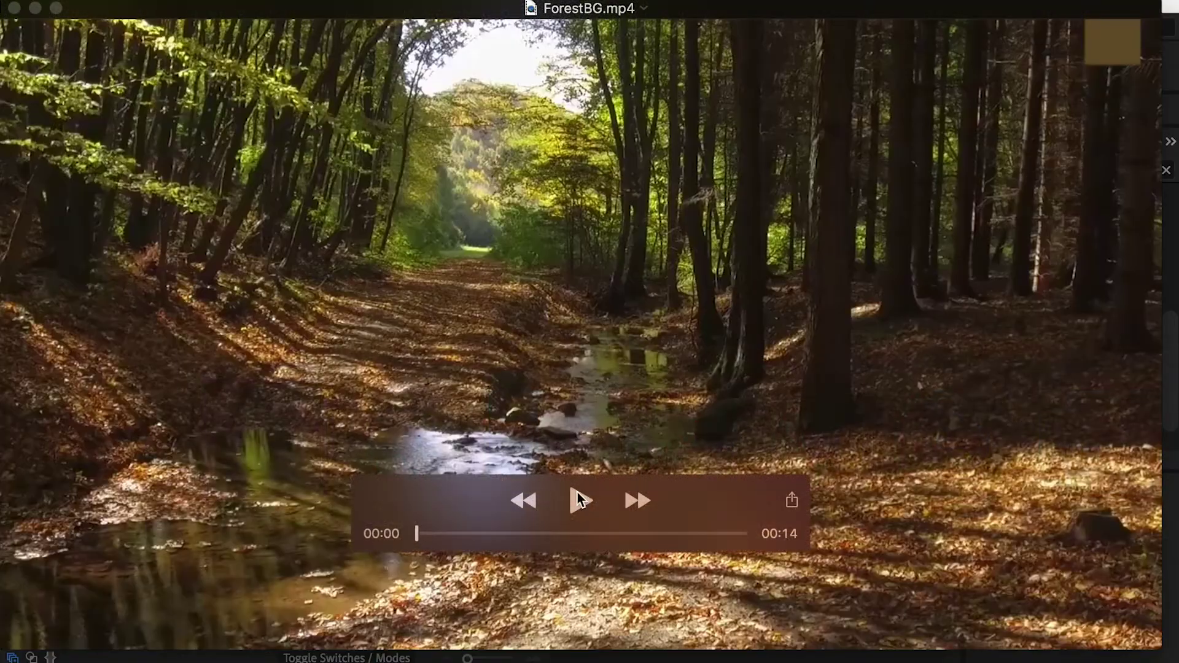
Step: Import ForestBG.mp4 into the project and create a composition from that clip
left_click(577, 500)
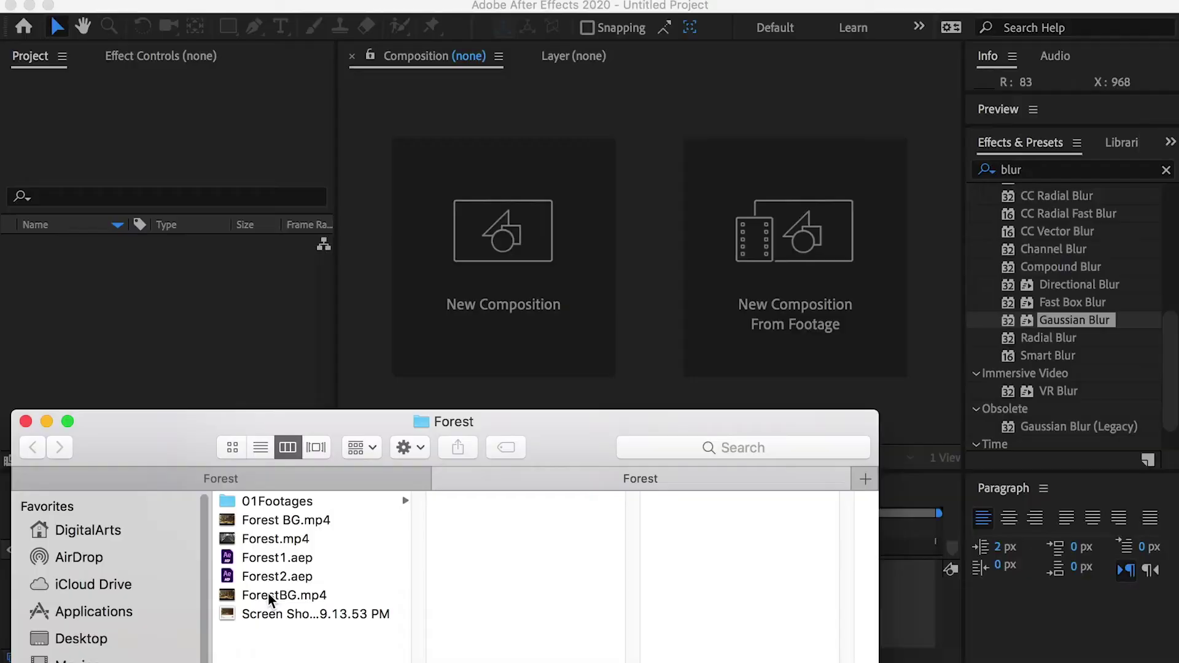
left_click_drag(264, 596, 134, 329)
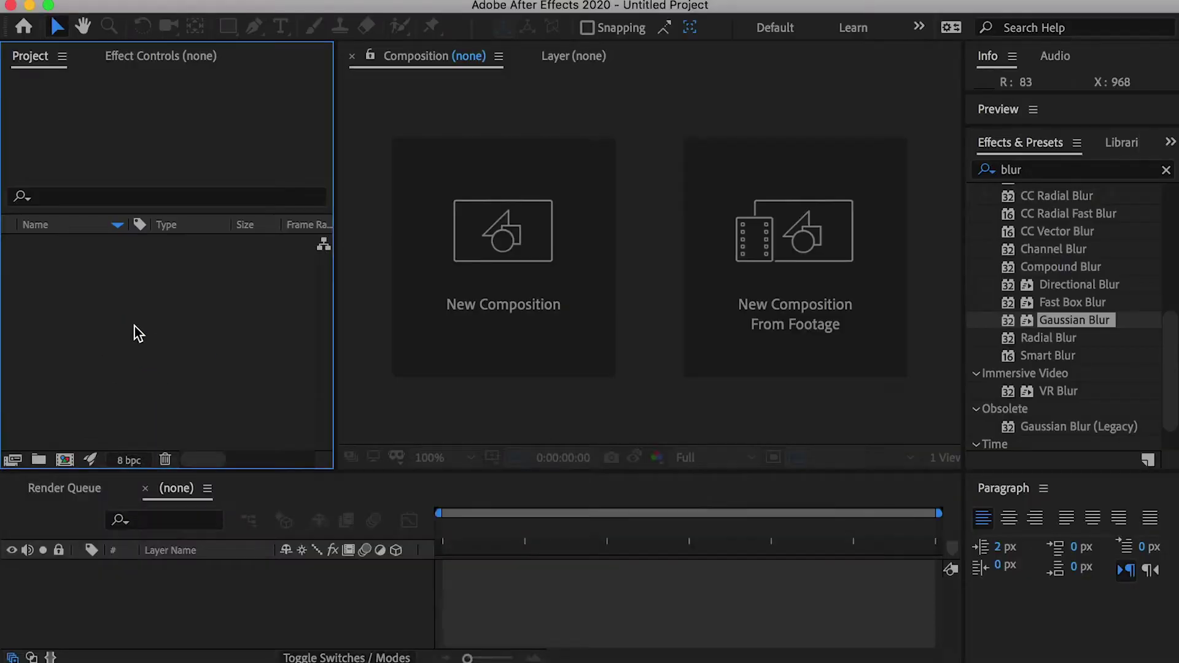
left_click_drag(72, 424, 64, 459)
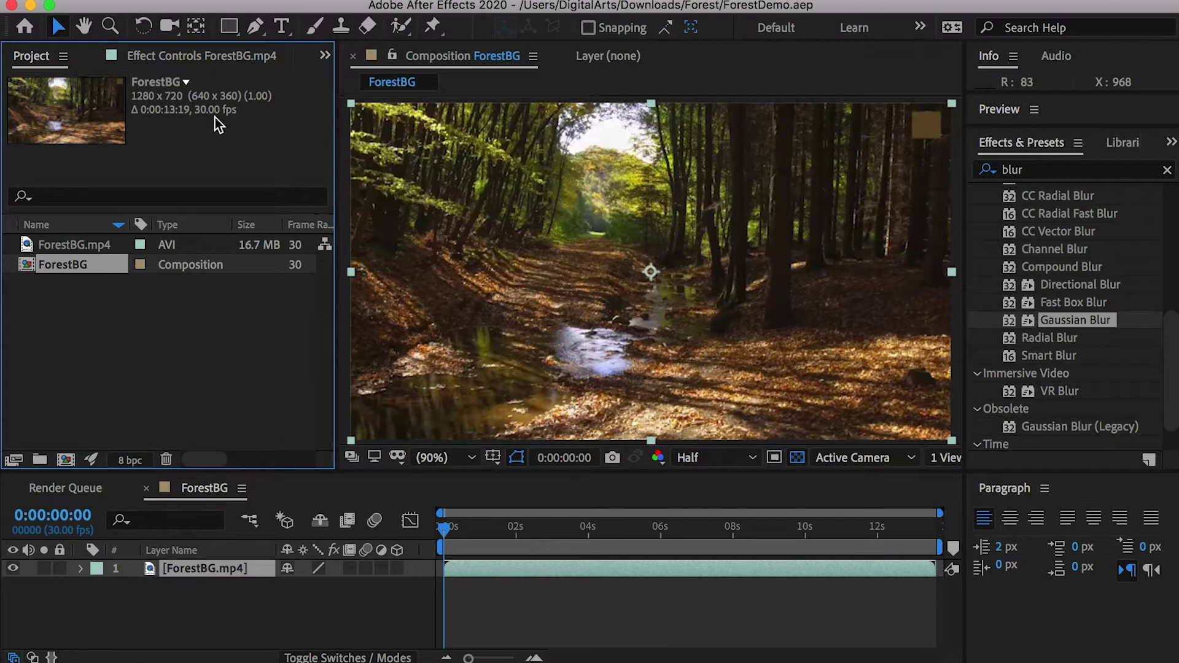
Step: Run Track Camera on the ForestBG.mp4 layer in the ForestBG composition
left_click(97, 244)
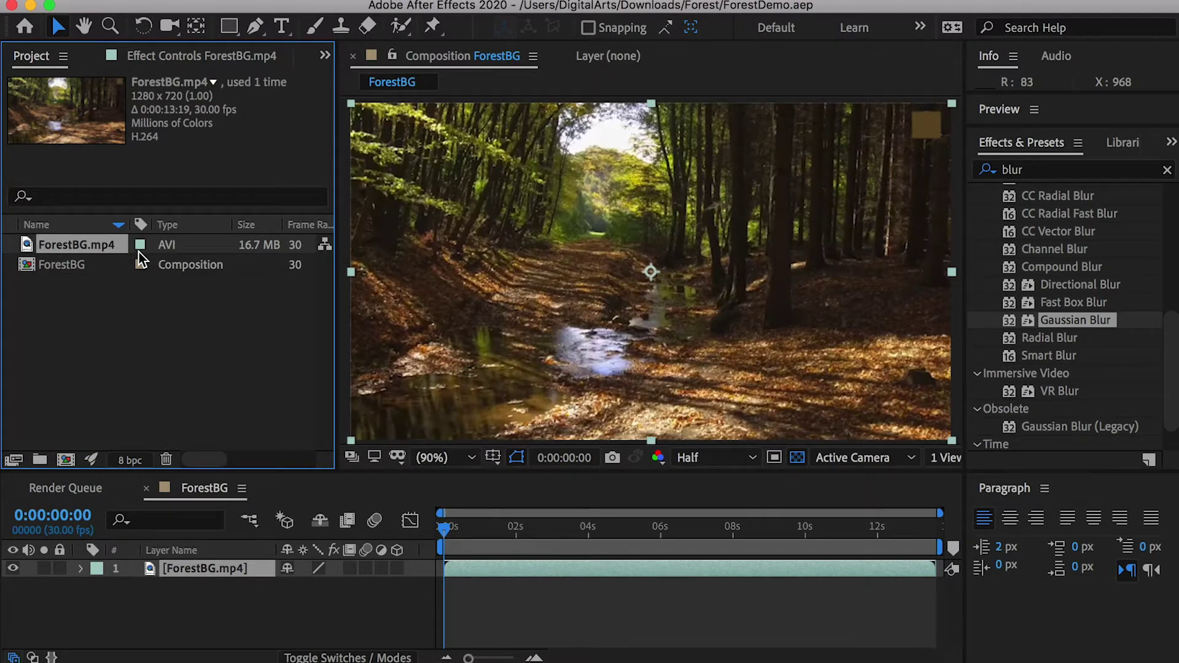
left_click(76, 267)
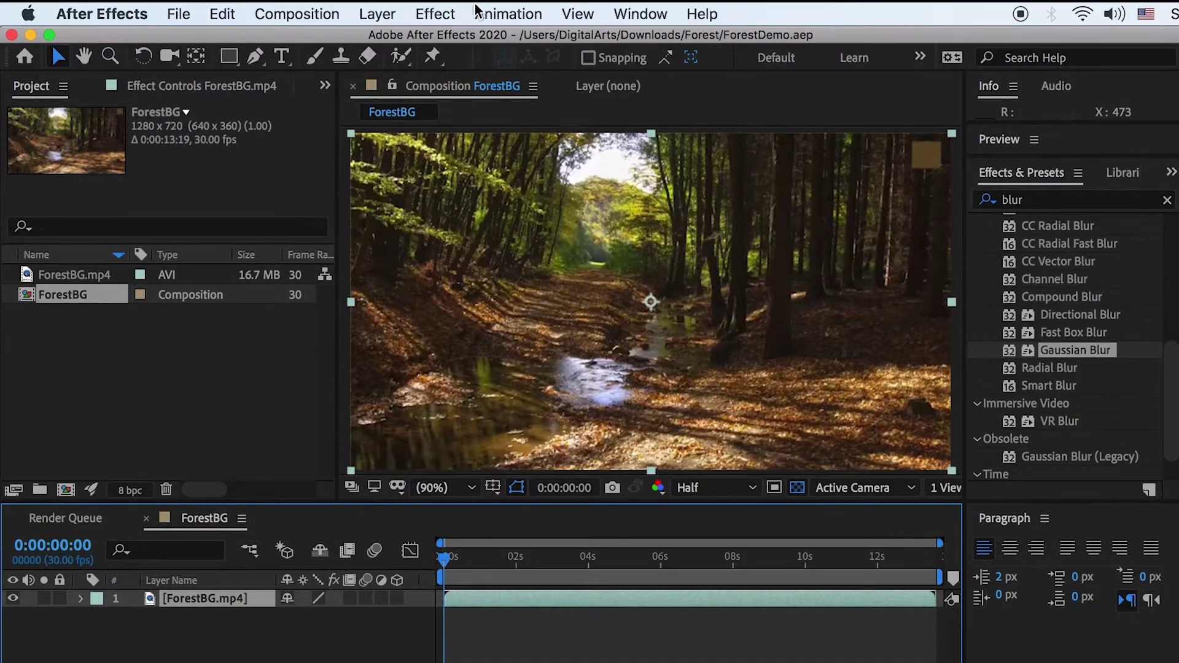
left_click(507, 13)
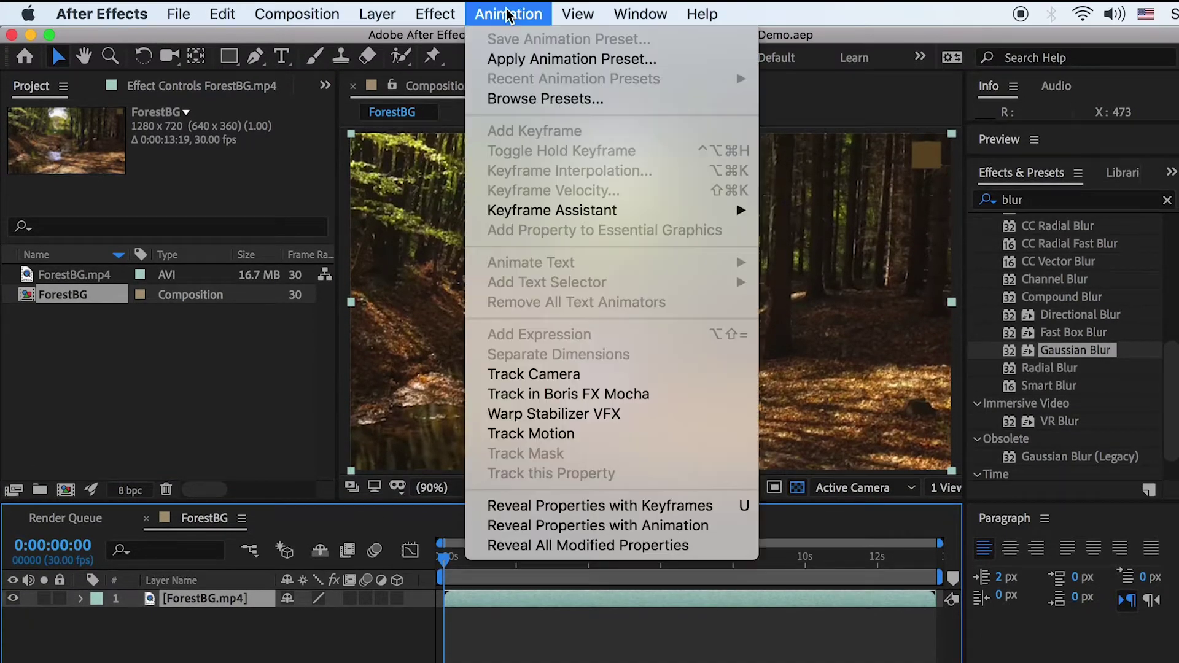
left_click(588, 375)
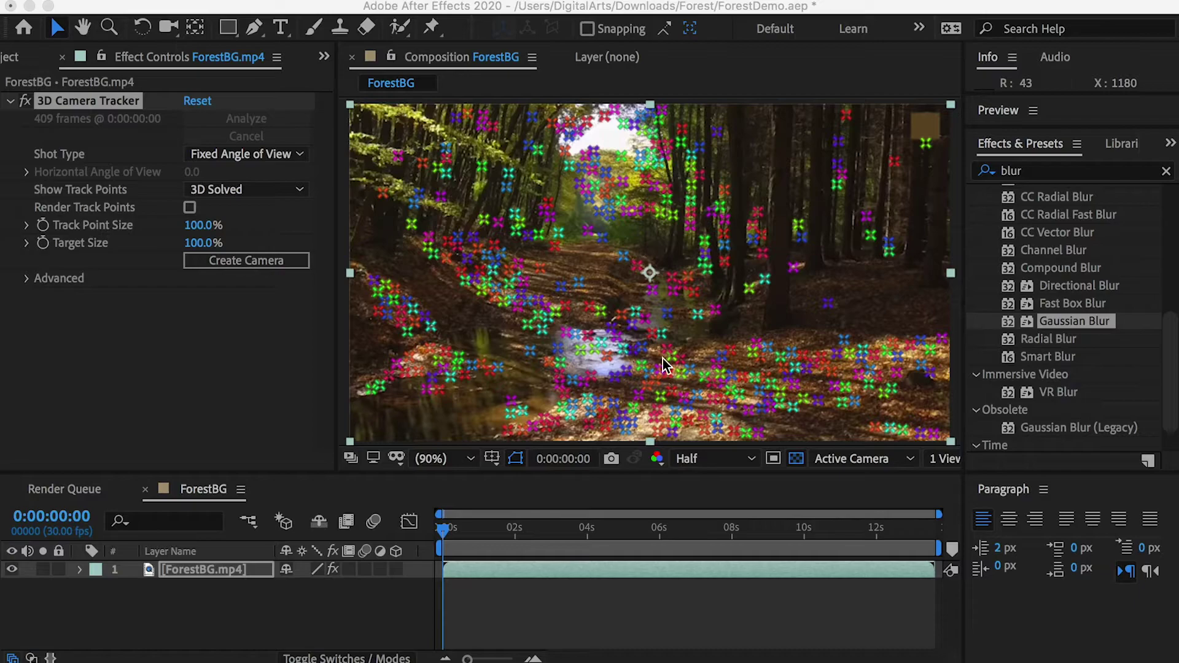
Step: Create a camera from the 3D Camera Tracker solution of the ForestBG.mp4 layer
mouse_move(442, 530)
left_mouse_down()
mouse_move(690, 532)
mouse_move(912, 564)
mouse_move(440, 532)
left_mouse_up()
scroll(653, 381, "down", 1)
scroll(653, 379, "up", 1)
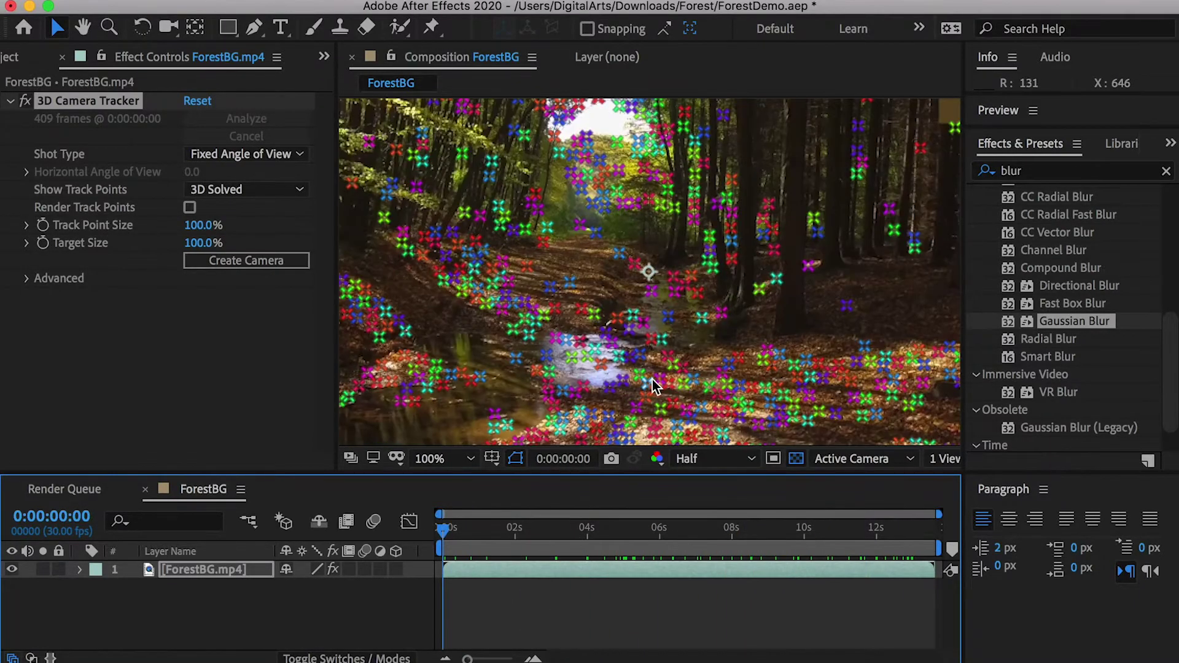
left_click(241, 261)
Step: Expand the ForestBG.mp4 layer's effects and select its 3D Camera Tracker to display the track points
left_click(203, 572)
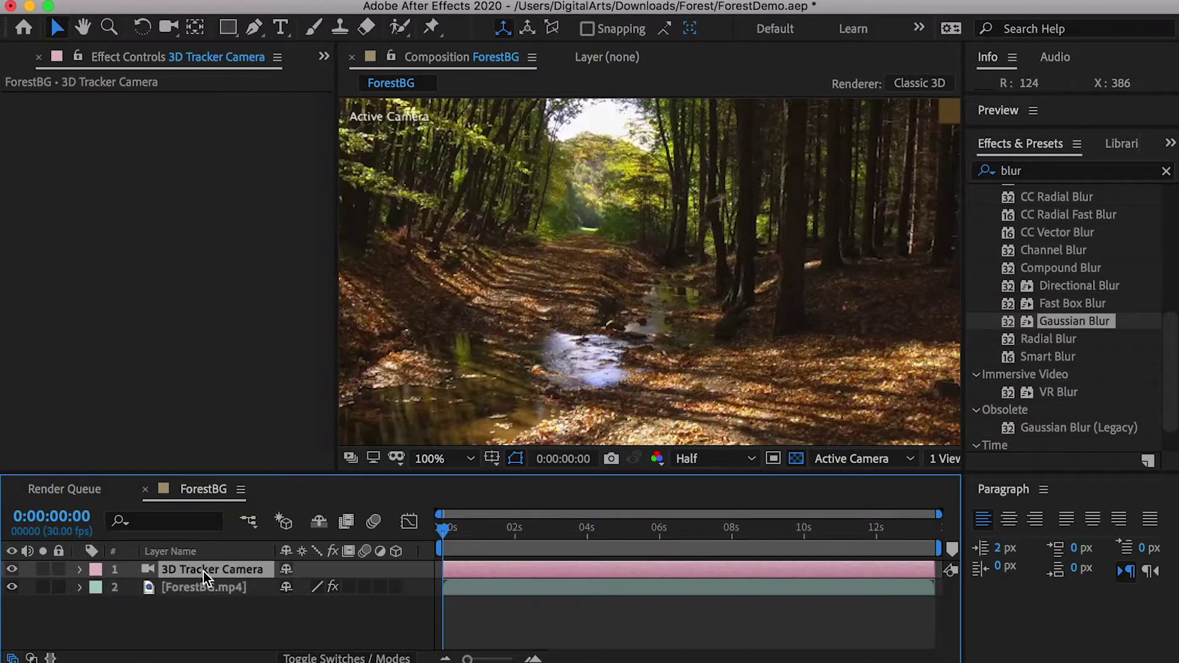
left_click(216, 588)
left_click(220, 574)
left_click(221, 588)
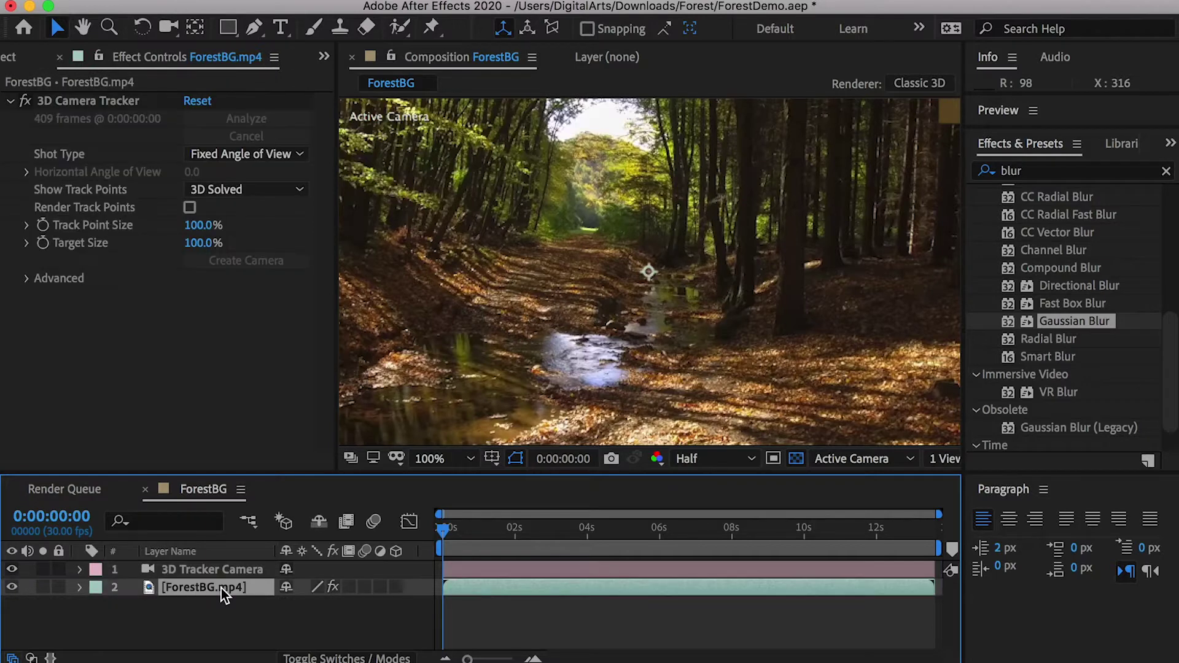
left_click(80, 588)
left_click(123, 607)
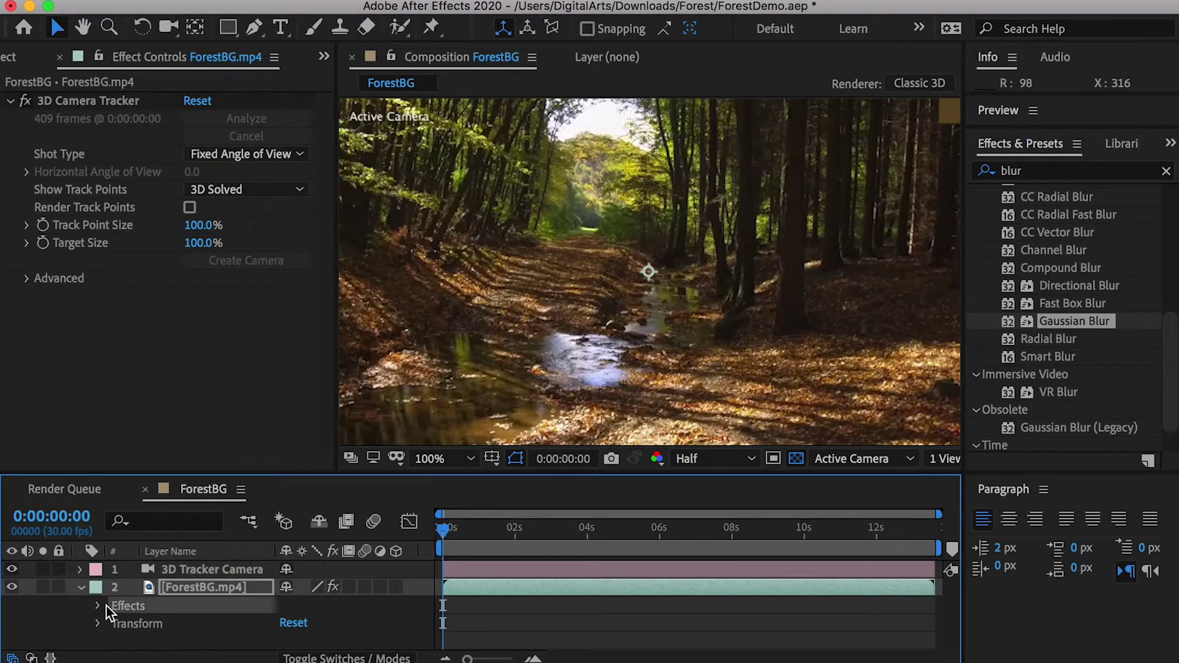
left_click(98, 606)
left_click(152, 624)
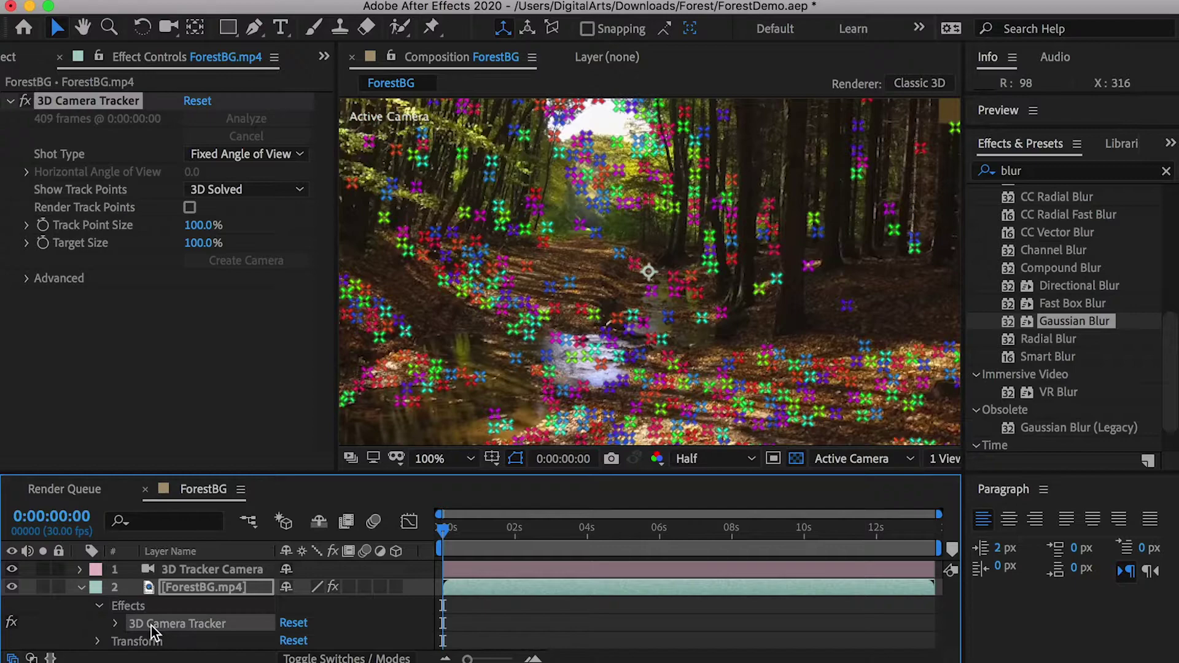
Step: At 0:00:09:10, create a null from a track point on the sunlit edge of the nearby tree trunk
left_click_drag(475, 536, 741, 521)
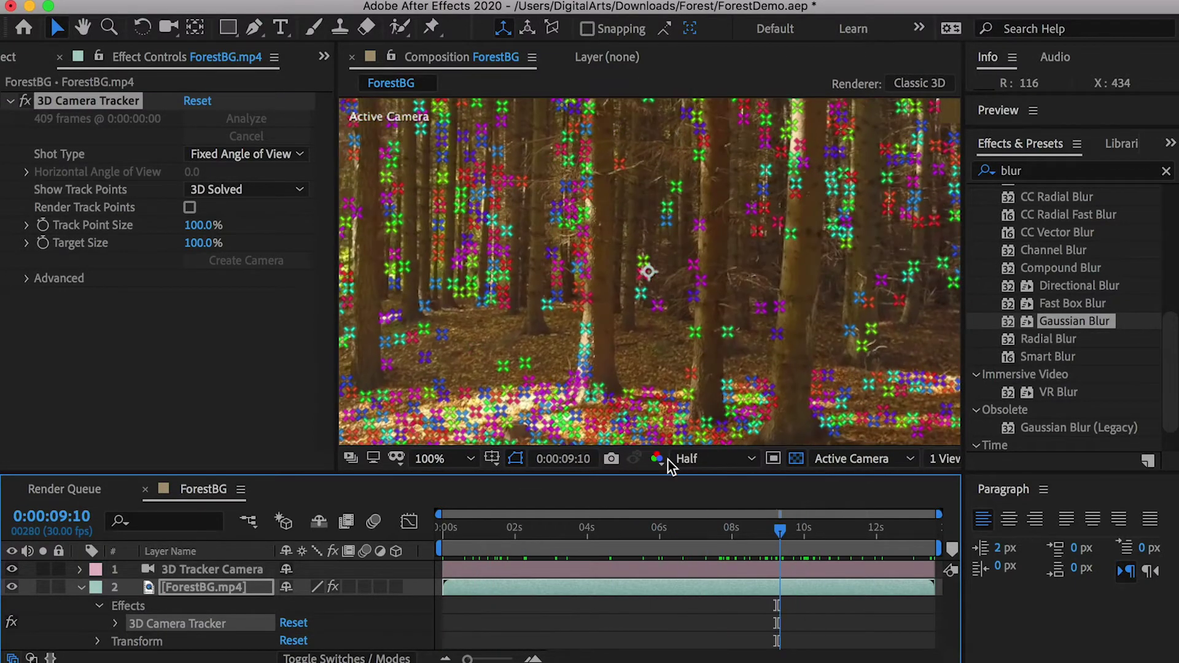
scroll(587, 255, "up", 1)
left_click(528, 273)
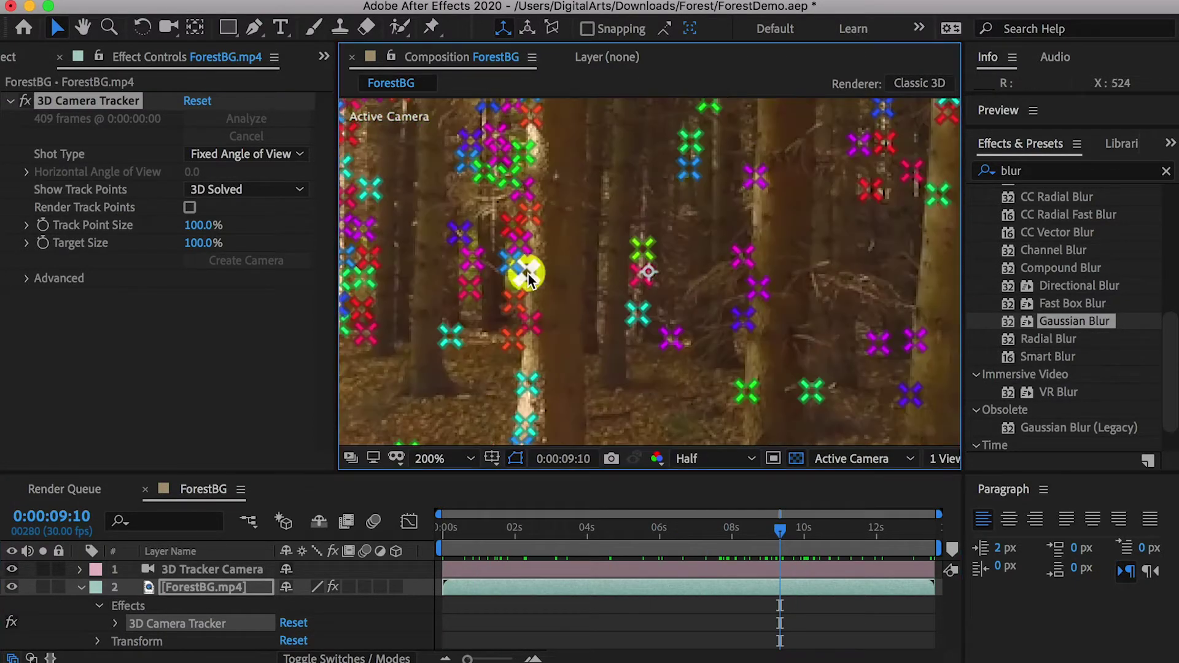
right_click(532, 325)
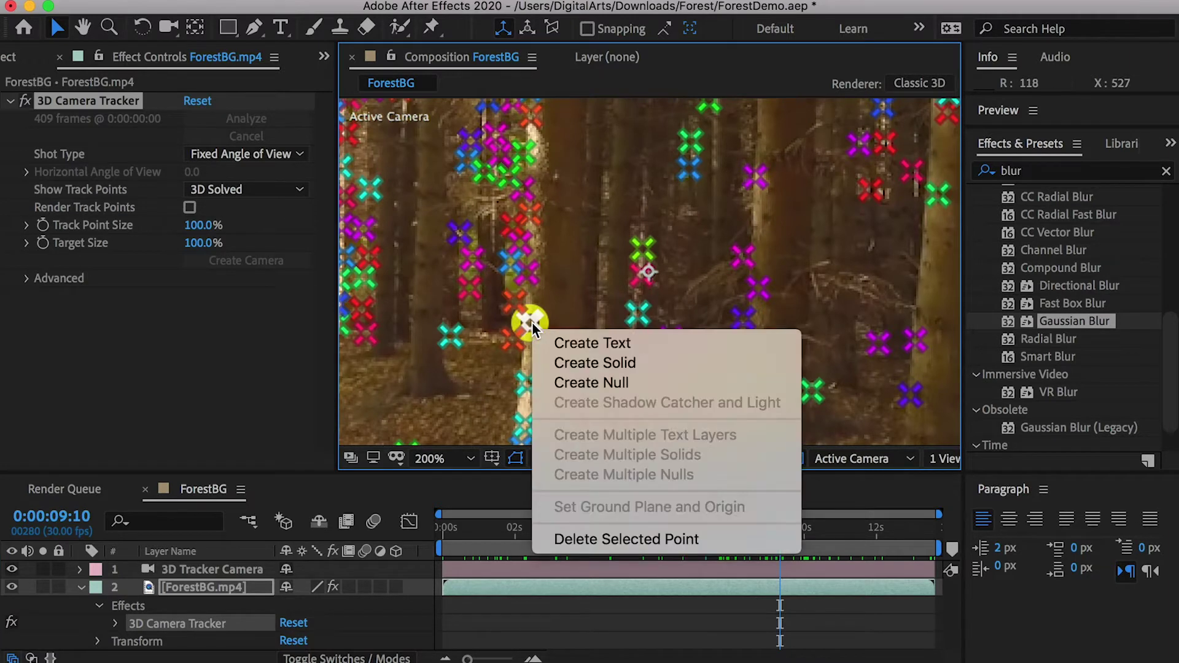
left_click(613, 383)
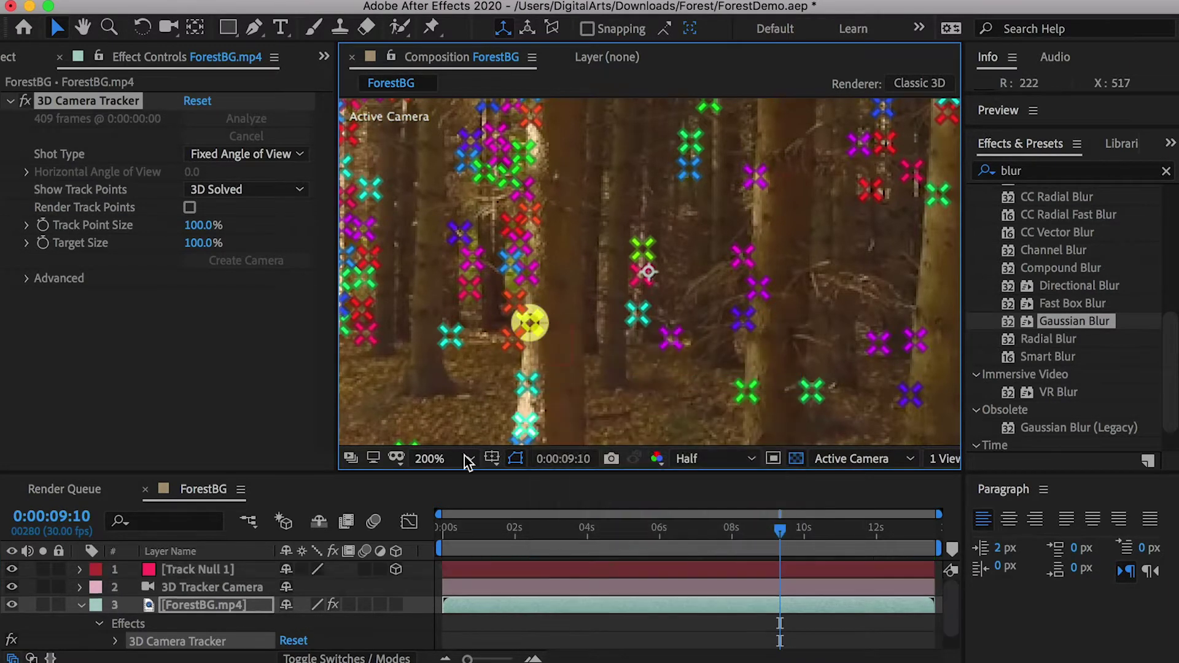
Step: Rename the new track null as TrackPos1 and move the playhead to 0:00:09:06
left_click(219, 570)
key("Return")
type("Track Pos1")
key("Return")
left_click_drag(592, 527, 776, 529)
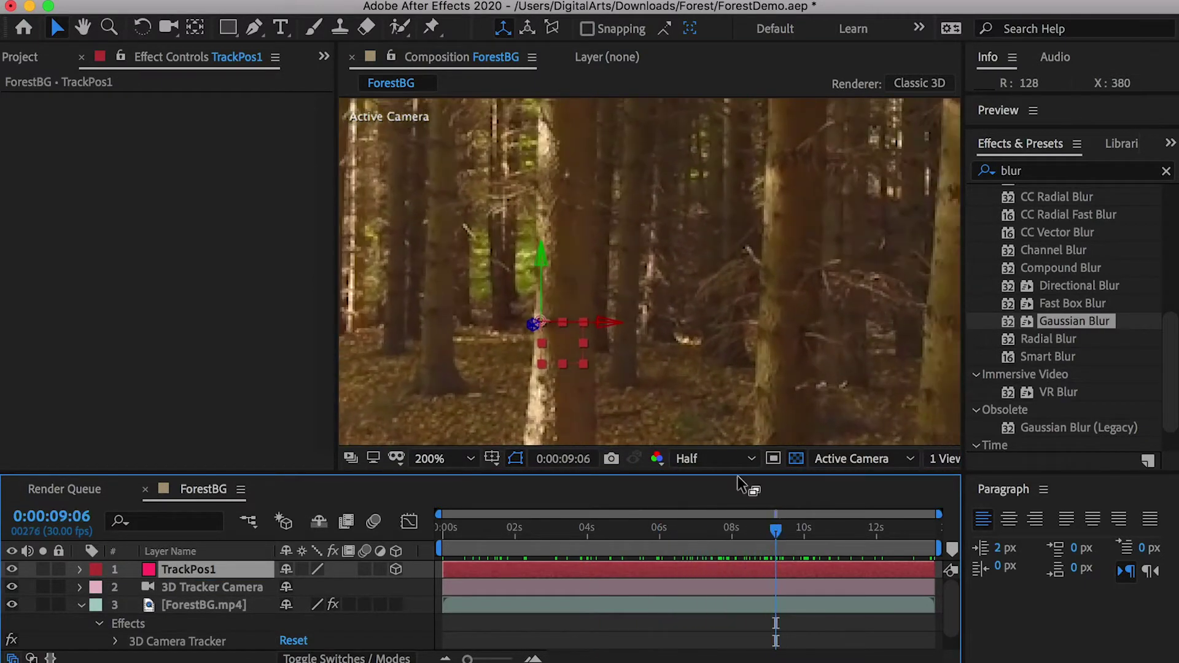
Step: Import Fire Vert01.mp4 through Fire Vert04.mp4 and Smoke11.mp4 from the 01Footages folder
left_click(903, 552)
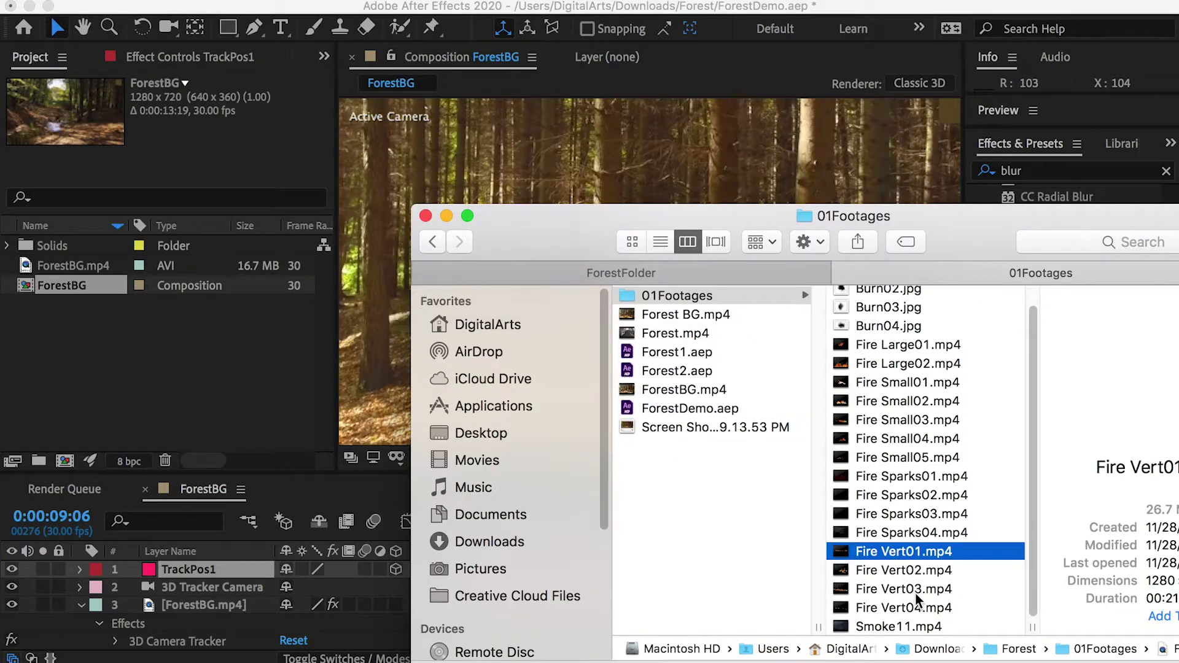
left_click(912, 611, "shift")
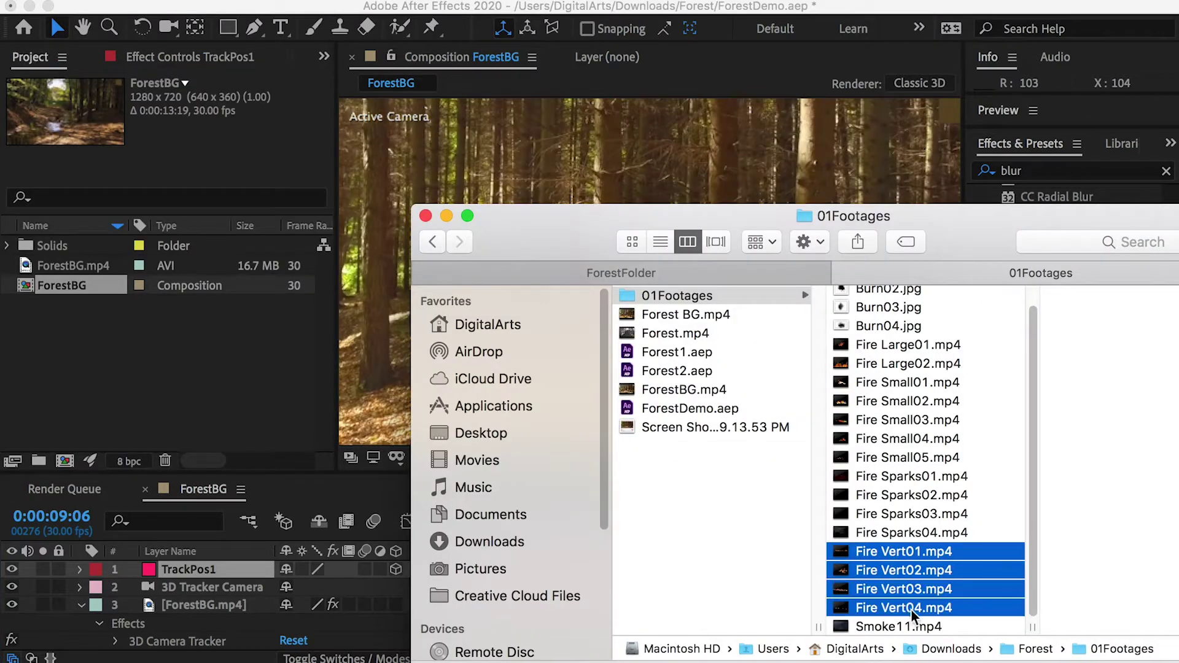
left_click(911, 629, "shift")
left_click_drag(912, 632, 130, 358)
Step: Add Fire Vert01.mp4 to the ForestBG composition as the top layer, above TrackPos1
left_click(78, 386)
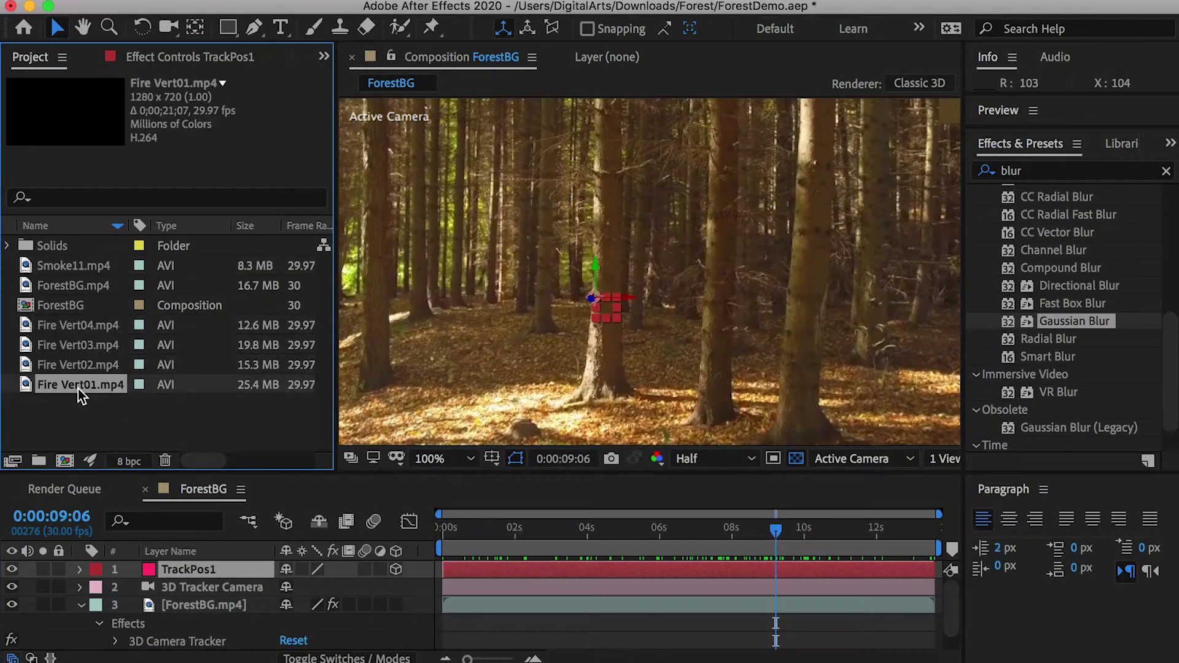
left_click_drag(67, 389, 209, 561)
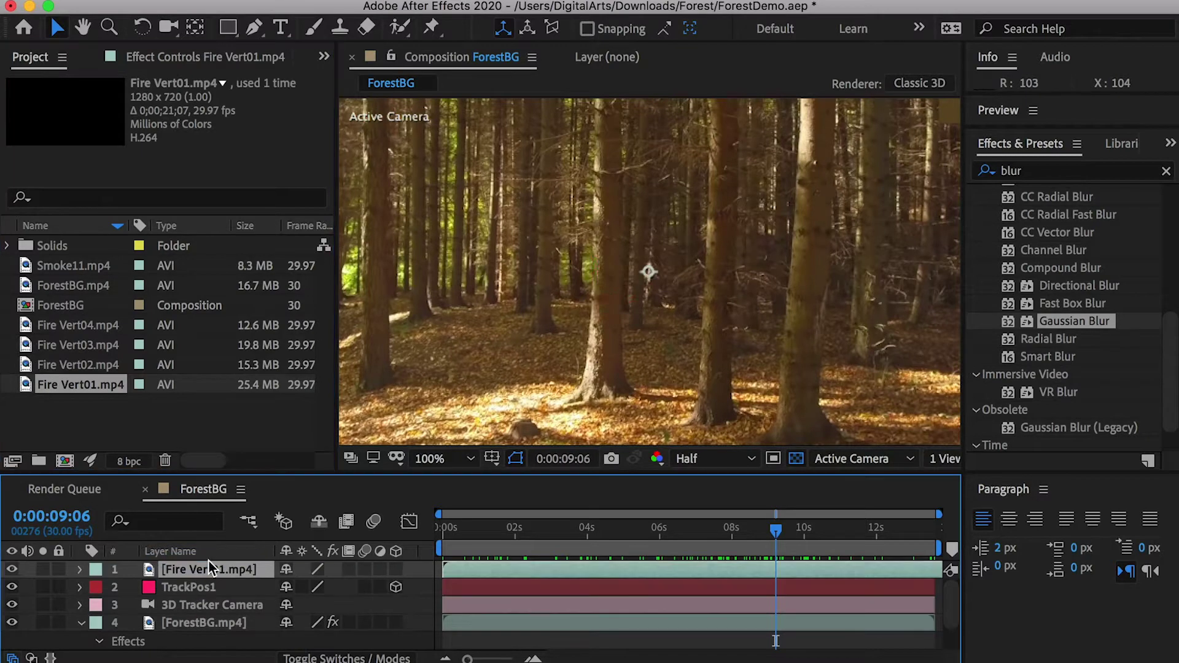
scroll(670, 283, "down", 2)
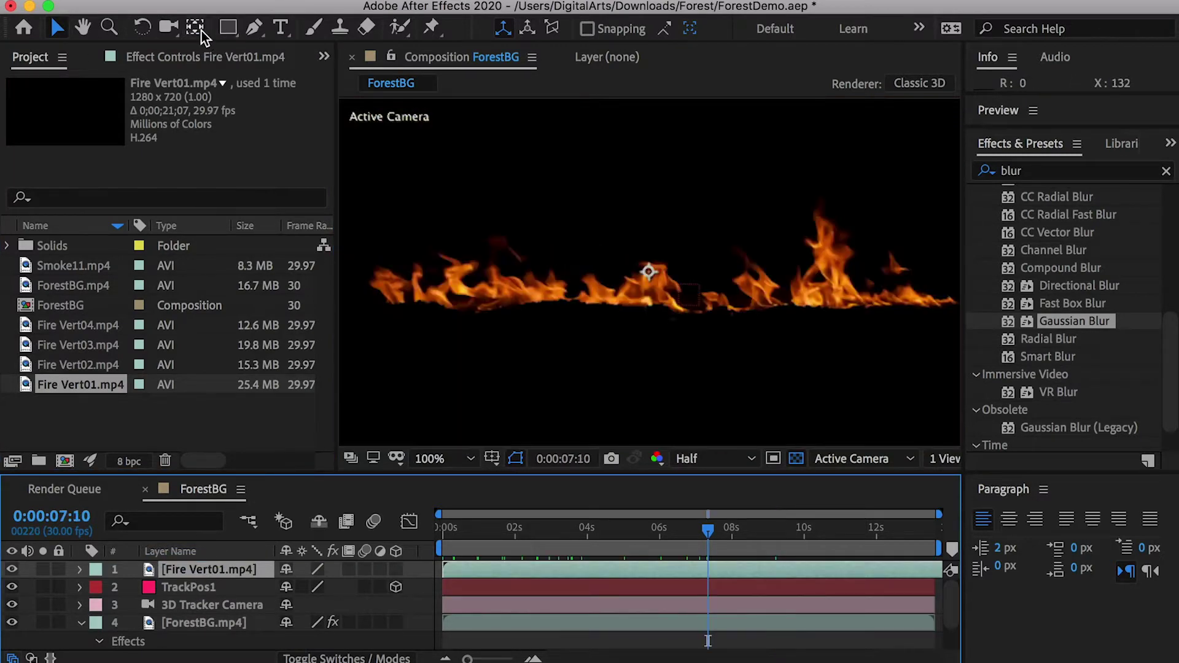
Step: Move the Fire Vert01.mp4 layer's anchor point to the base of the flames and make the layer 3D
left_click(196, 34)
left_click_drag(653, 281, 657, 301)
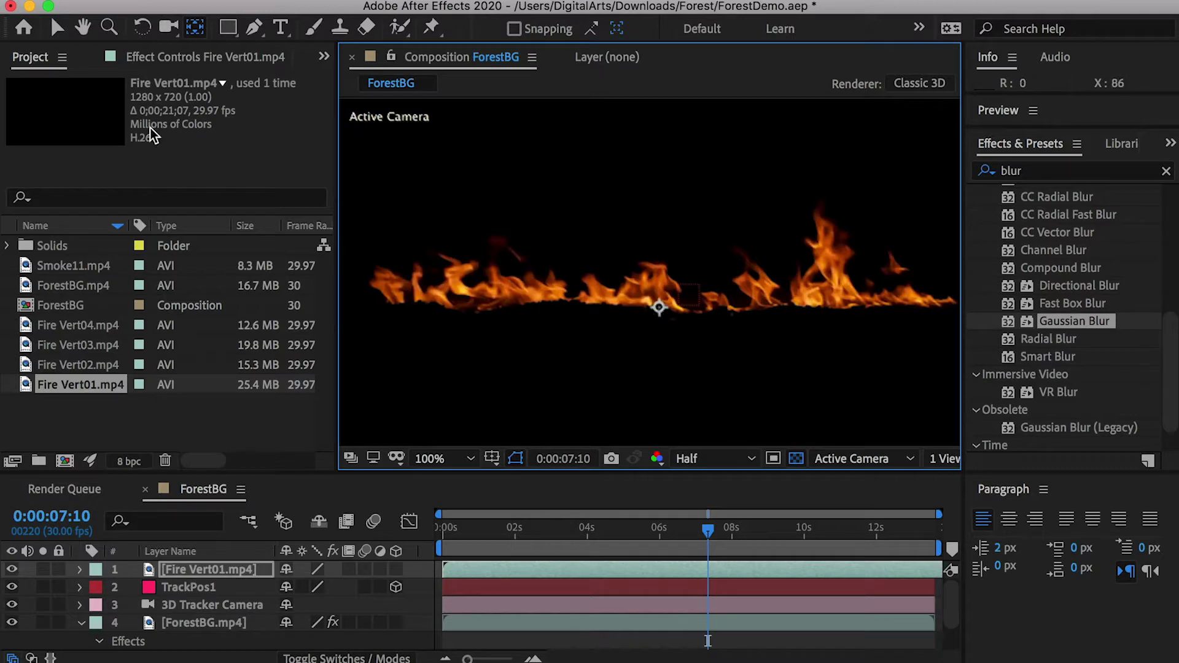
left_click(62, 29)
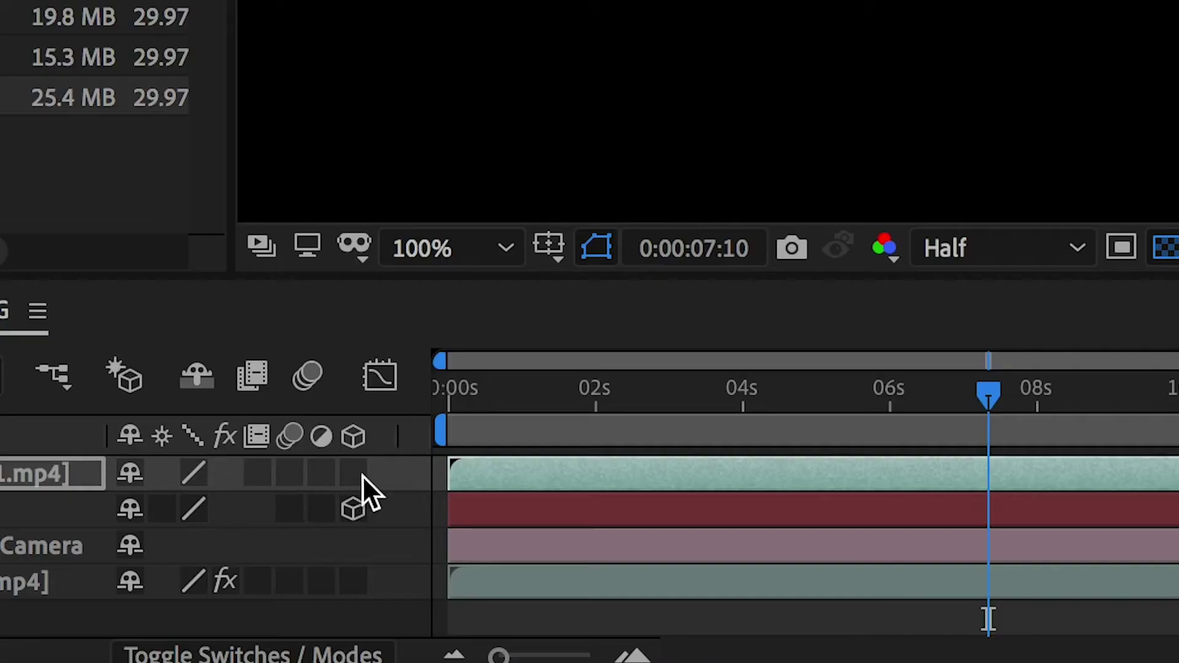
left_click(362, 476)
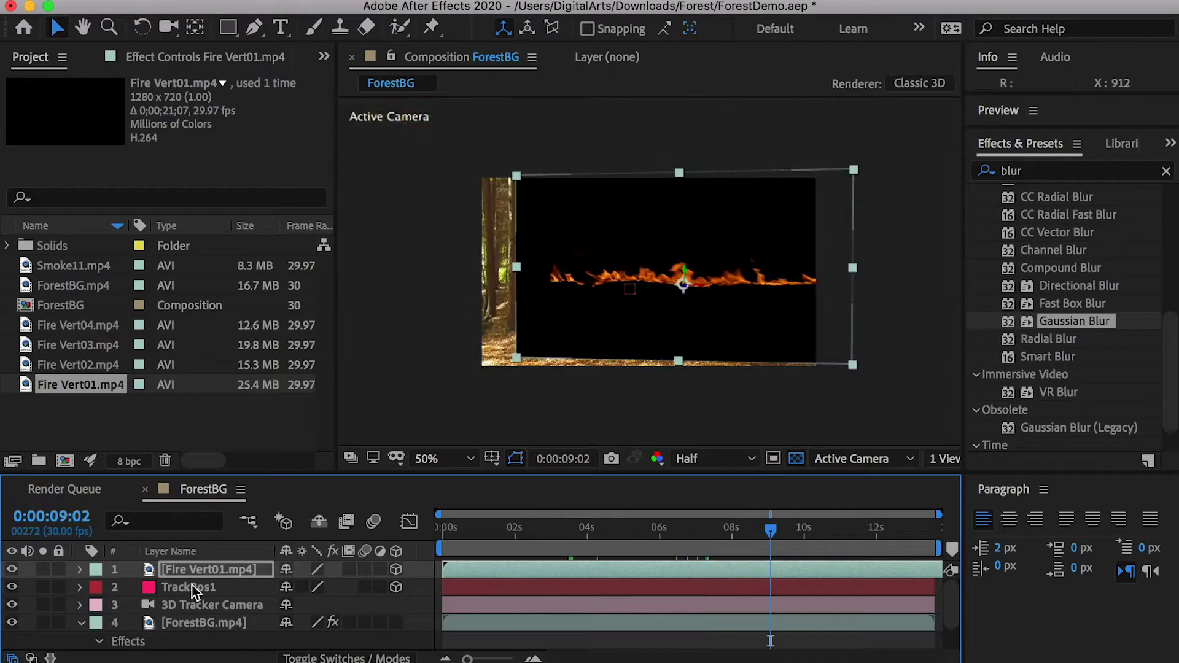
Step: Copy the TrackPos1 null's position onto the Fire Vert01.mp4 layer's position
left_click(189, 586)
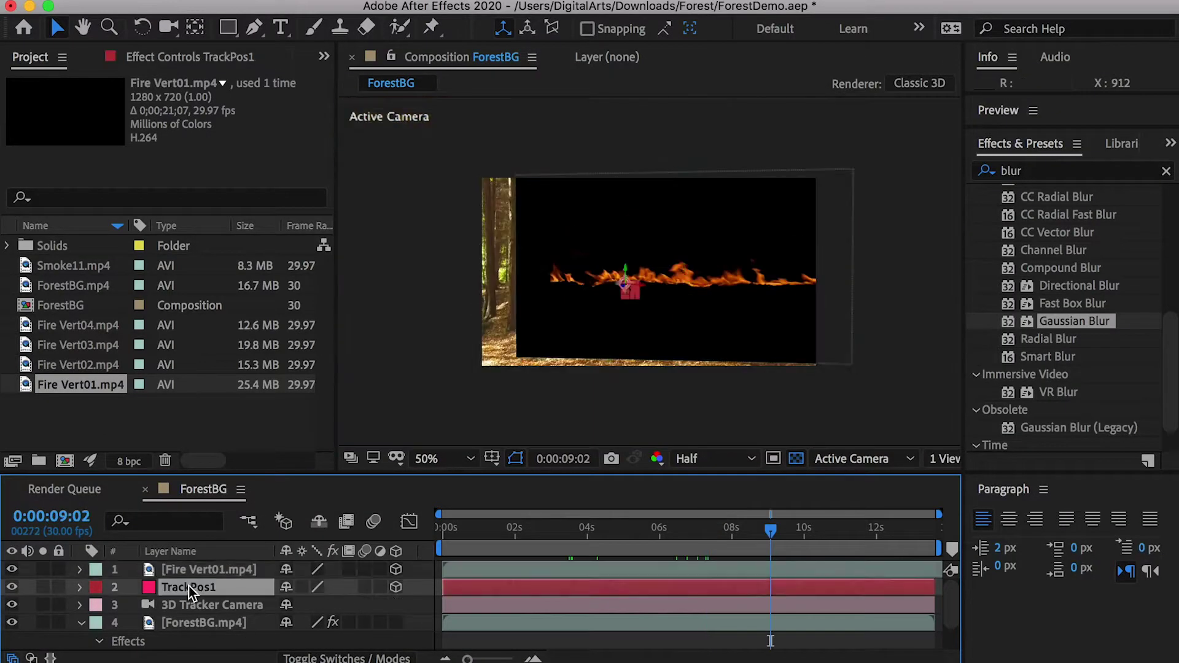
left_click(194, 570, "shift")
key("p")
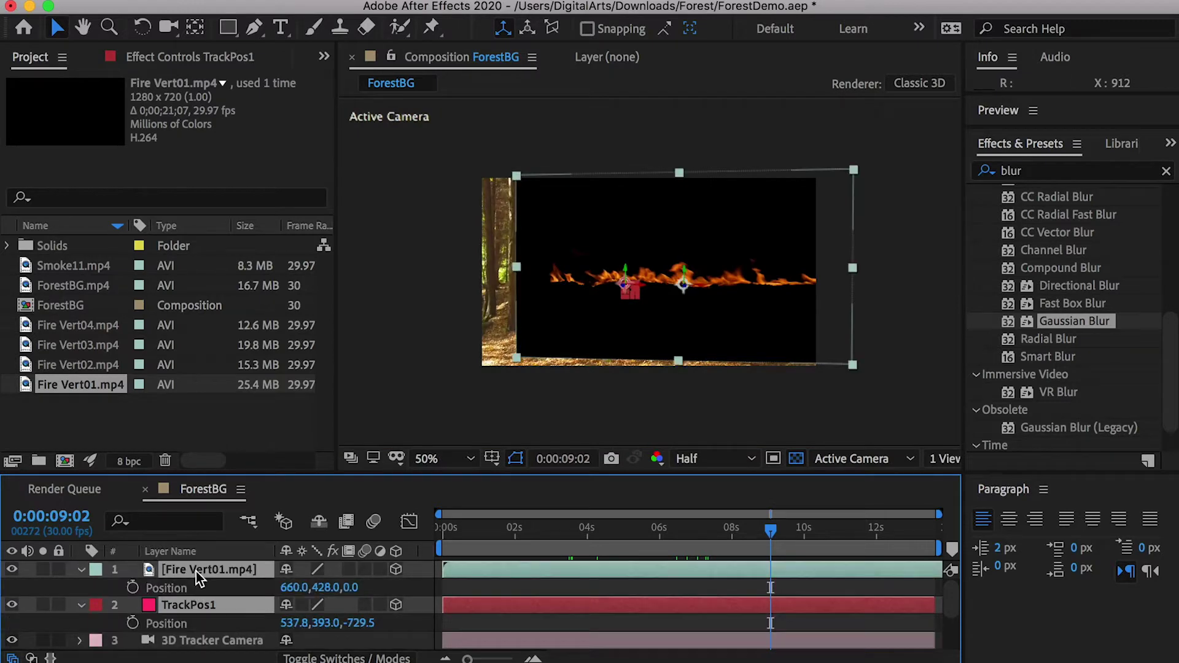
left_click(166, 623)
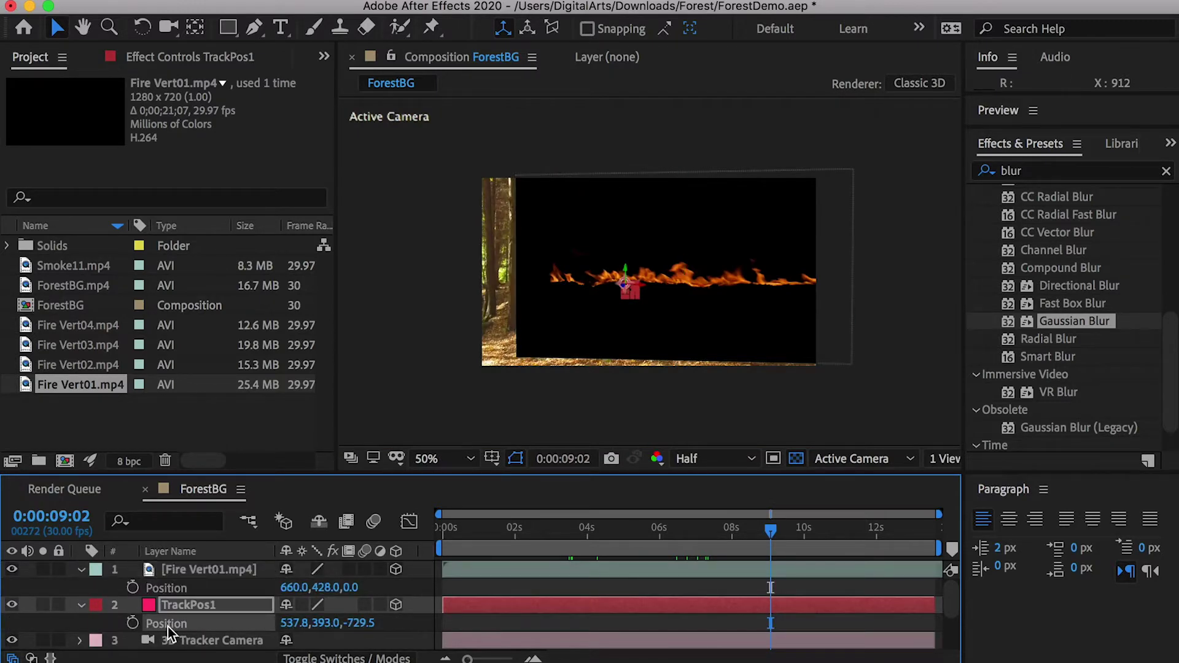
key("super+c")
left_click(165, 589)
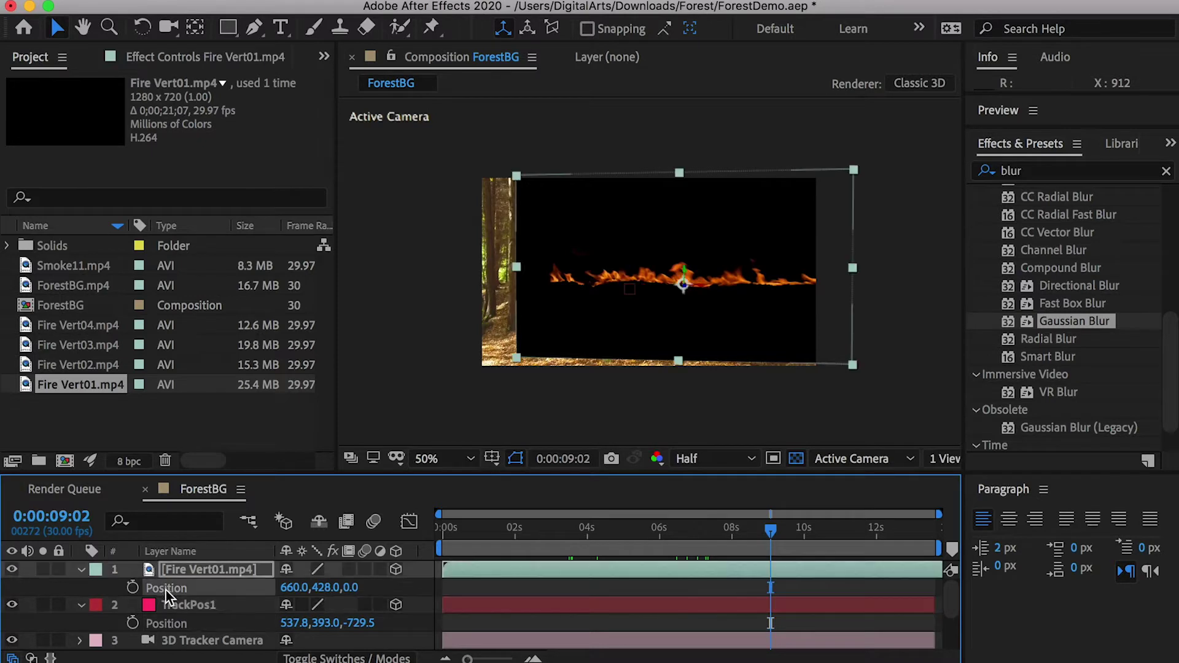
key("super+v")
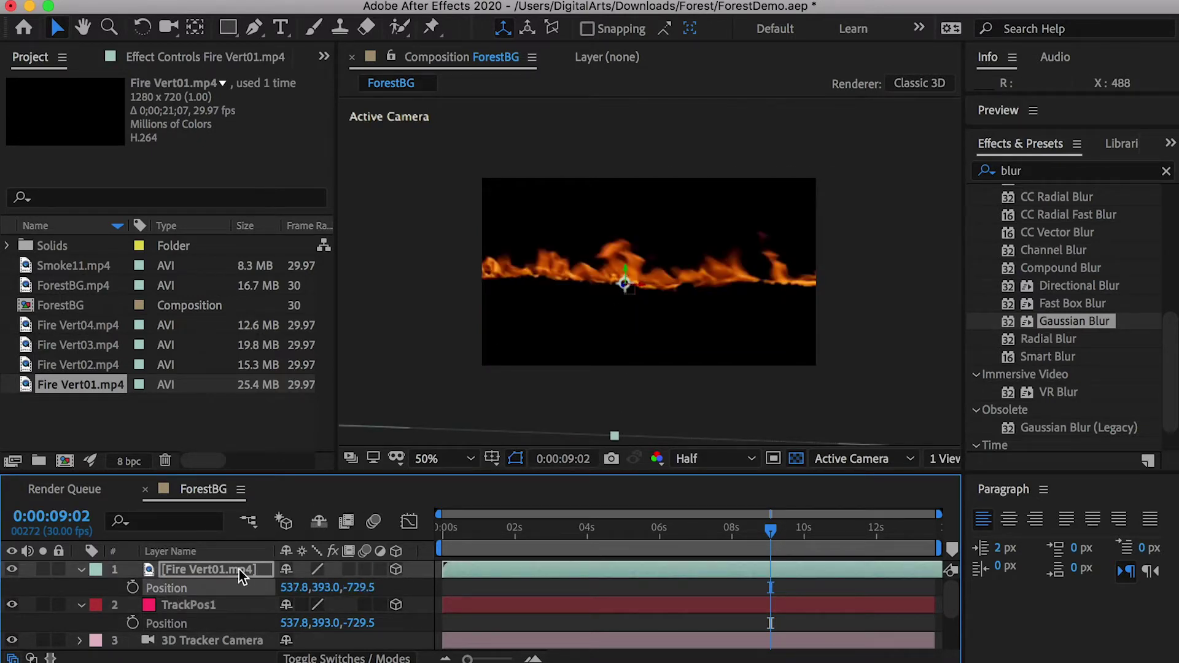
Step: Set the Fire Vert01.mp4 layer's blending mode to Screen
right_click(223, 570)
mouse_move(276, 593)
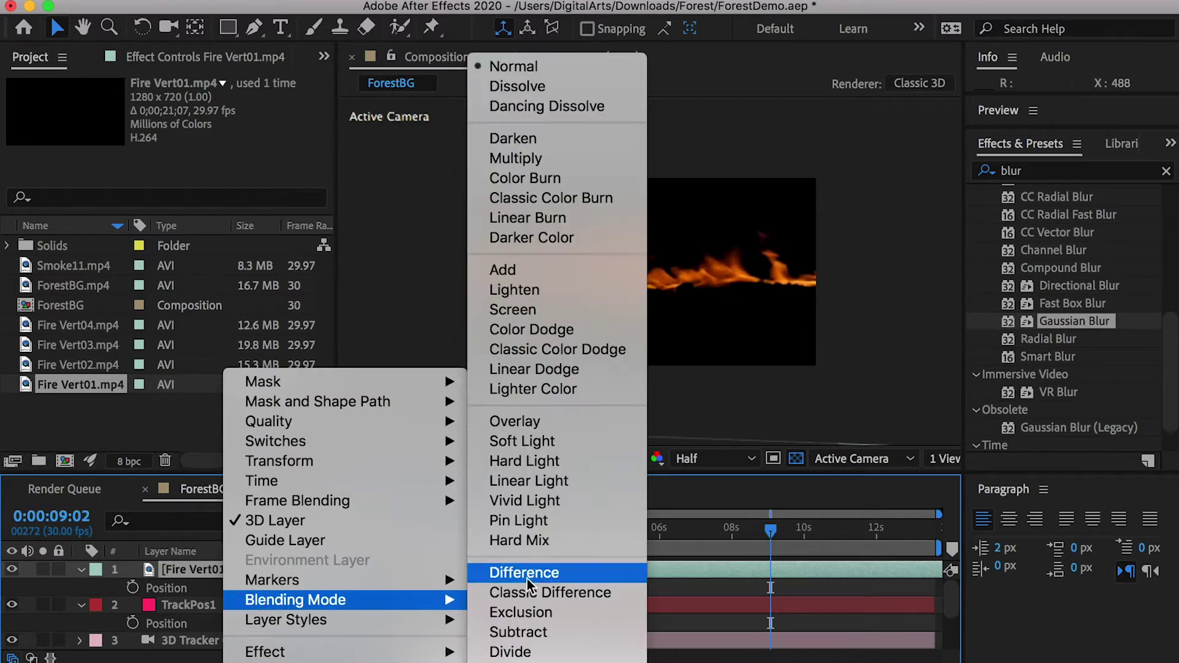
left_click(542, 310)
Step: Go to 0:00:09:12 and scale the Fire Vert01.mp4 layer to 21%
mouse_move(773, 535)
left_mouse_down()
mouse_move(719, 532)
mouse_move(782, 532)
left_mouse_up()
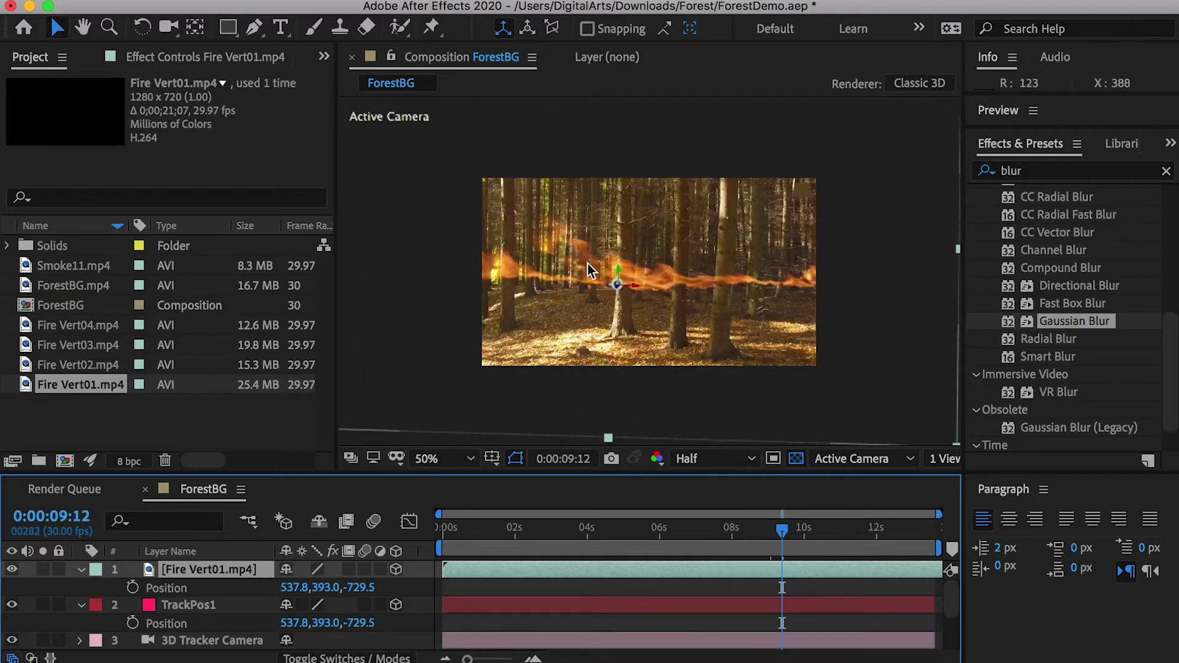
key("period")
key("s")
left_click_drag(367, 590, 285, 588)
key("period")
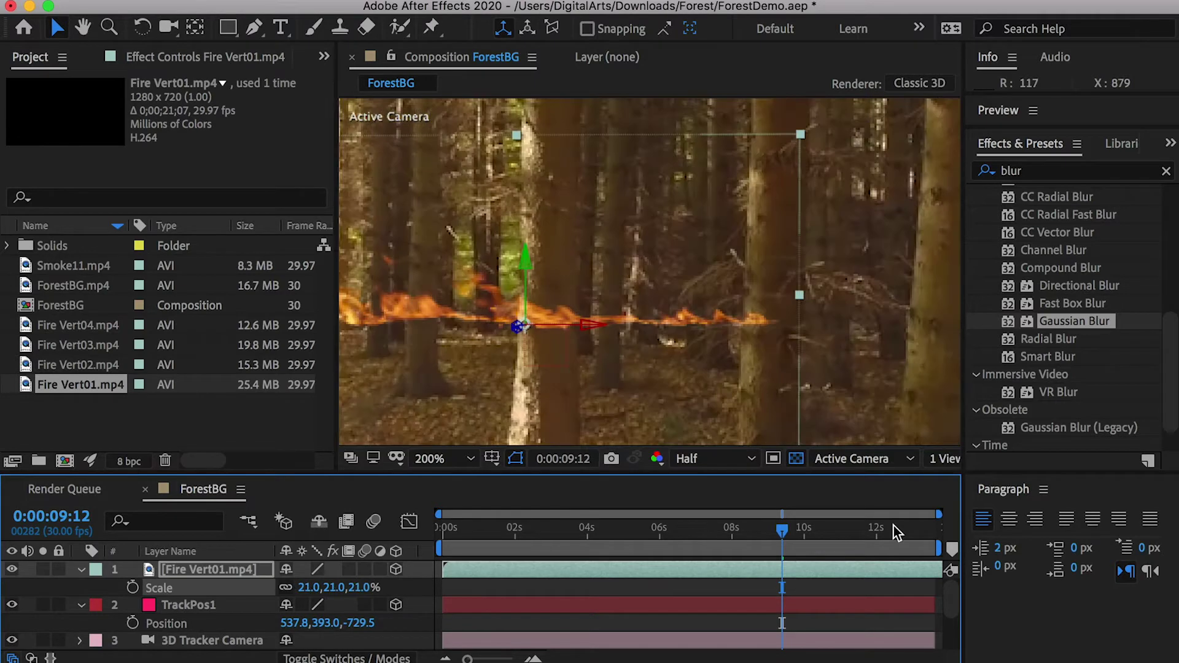
Step: Add a position keyframe to the Fire Vert01.mp4 layer at 0:00:13:18
left_click_drag(898, 529, 962, 533)
left_click_drag(624, 355, 856, 259)
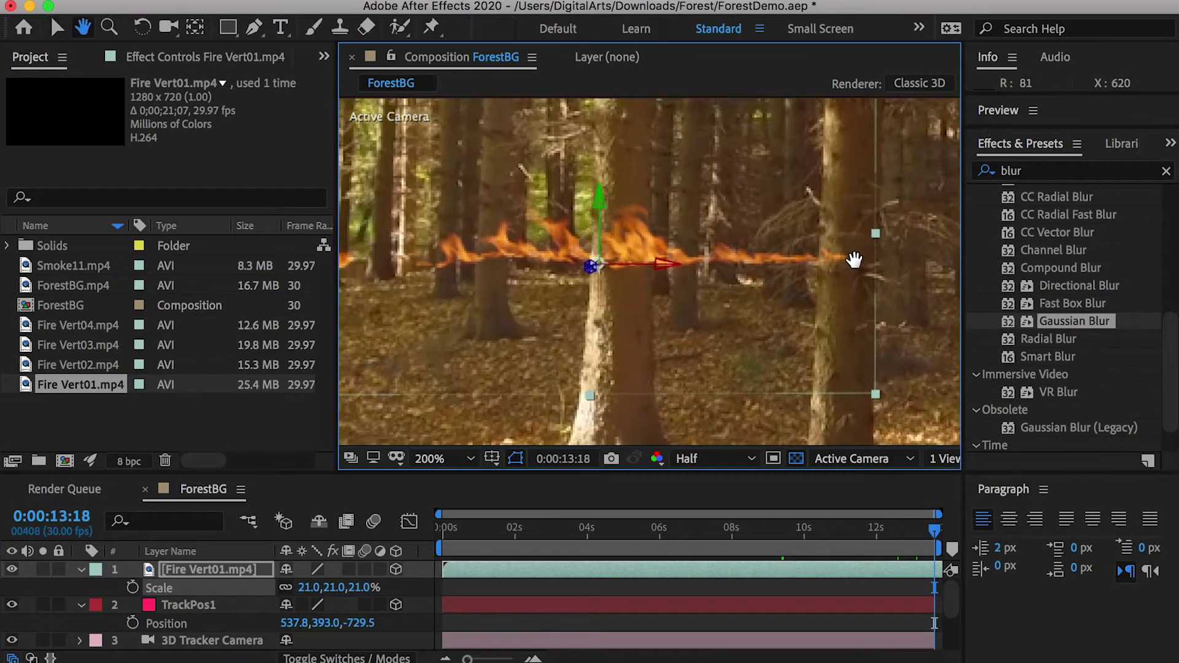
key("p")
left_click(132, 588)
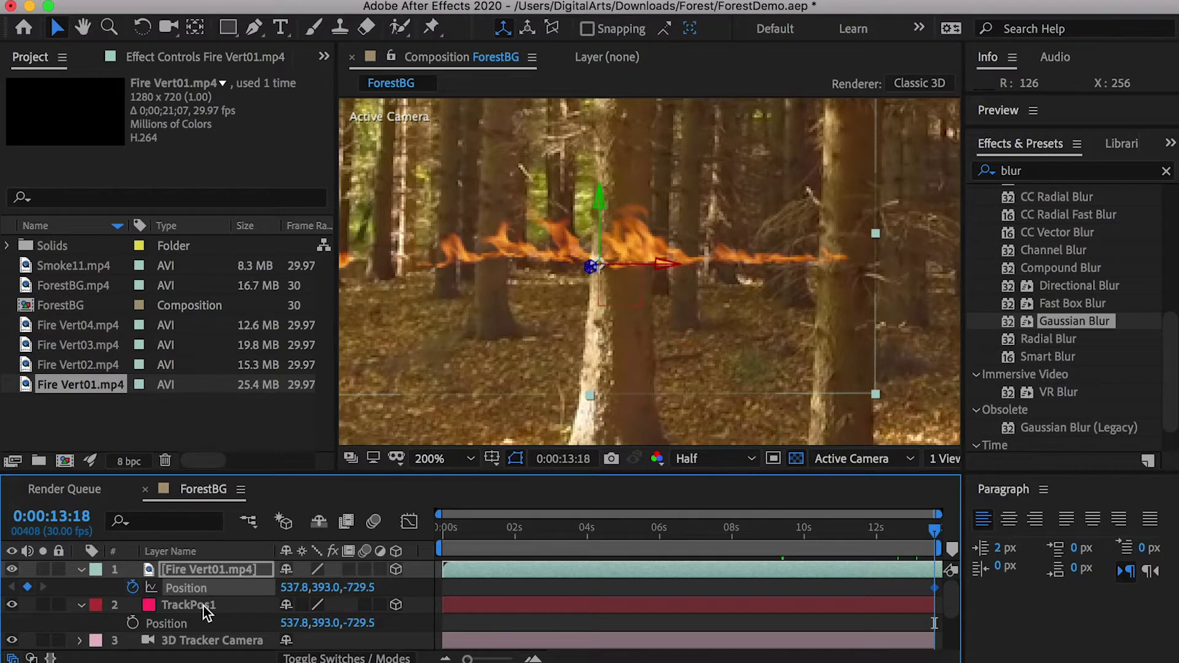
Step: Set the Fire Vert01.mp4 layer's Z orientation to 271° so the flames run up the trunk
key("r")
left_click_drag(345, 589, 239, 591)
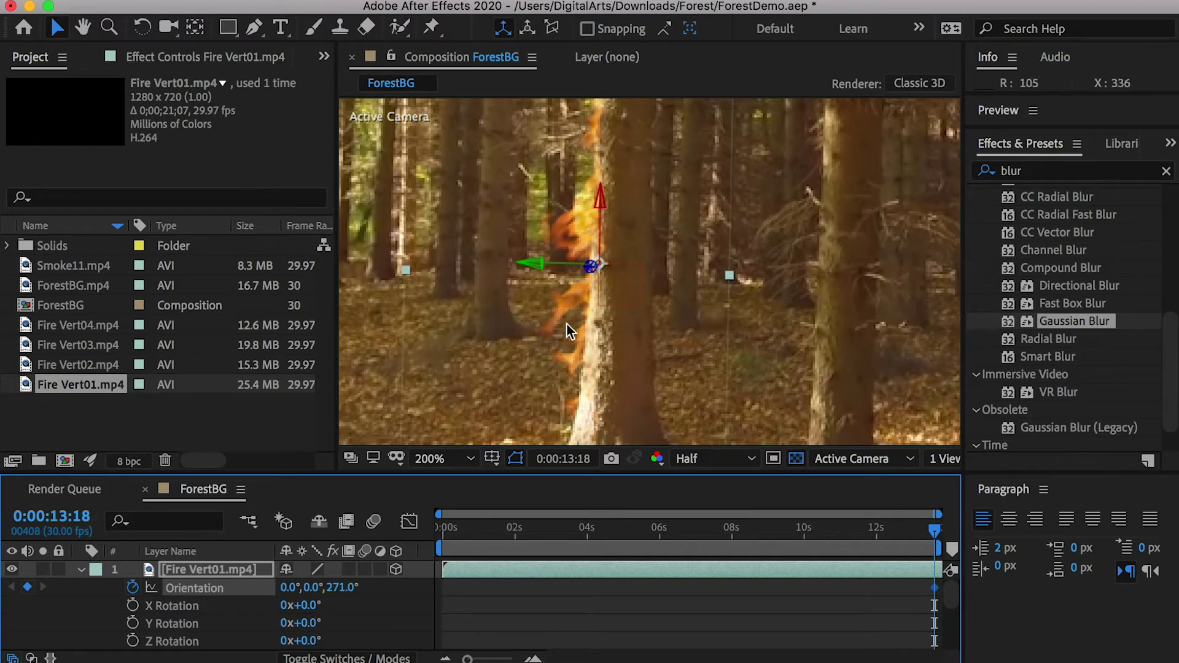
scroll(555, 330, "down", 1)
scroll(628, 282, "up", 1)
Step: Shift the Fire Vert01.mp4 layer to an X position of 535.8 along the trunk's edge
key("space")
left_click_drag(618, 322, 650, 318)
key("v")
key("p")
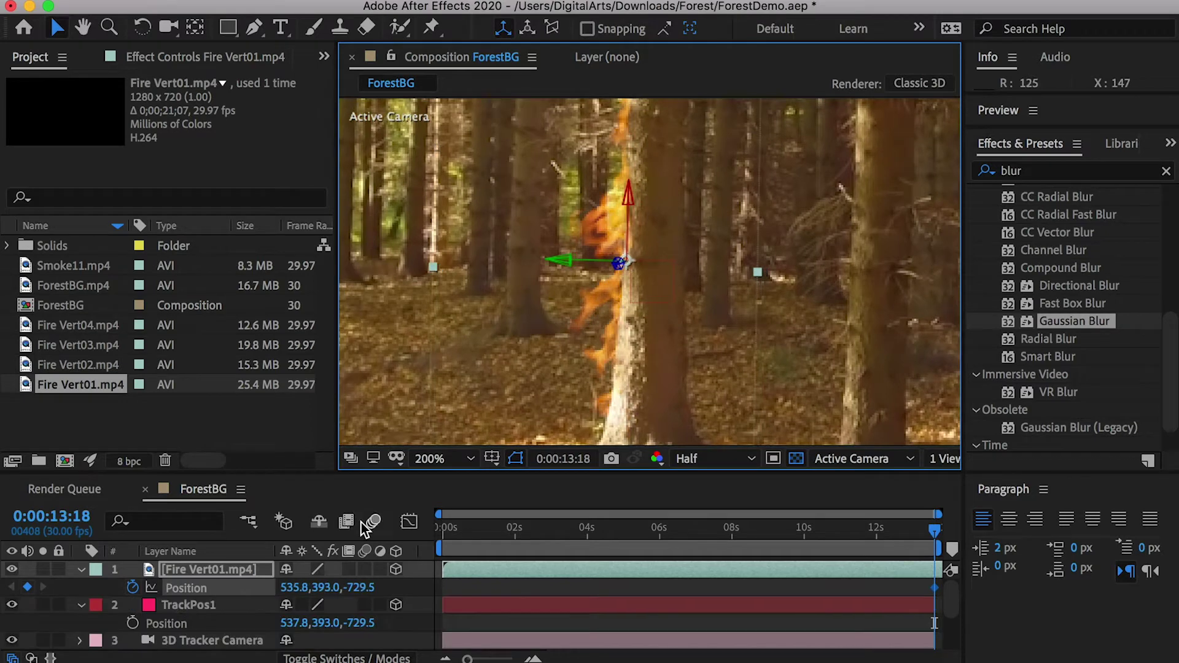
Step: Reduce the Fire Vert01.mp4 layer's scale to 16% and check the flames near the end of the shot
key("s")
left_click_drag(337, 591, 325, 586)
left_click_drag(904, 532, 981, 533)
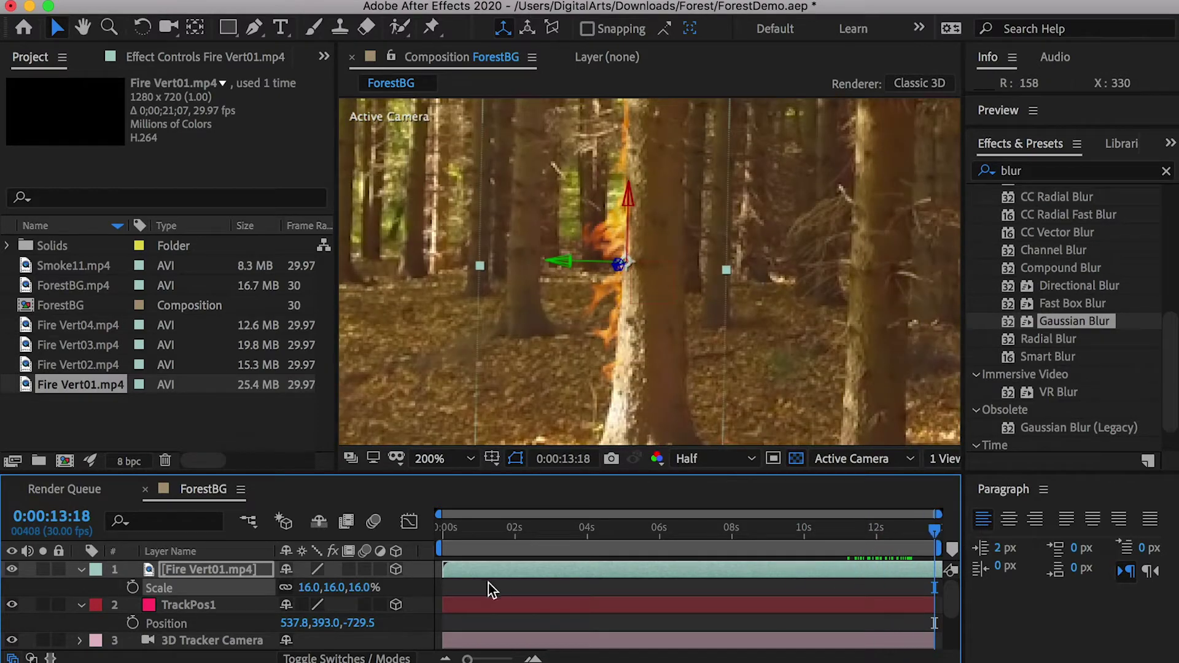
Step: Flip the Fire Vert01.mp4 layer by setting its X scale to -16%, and check the flames around 0:00:04:27
left_click(310, 587)
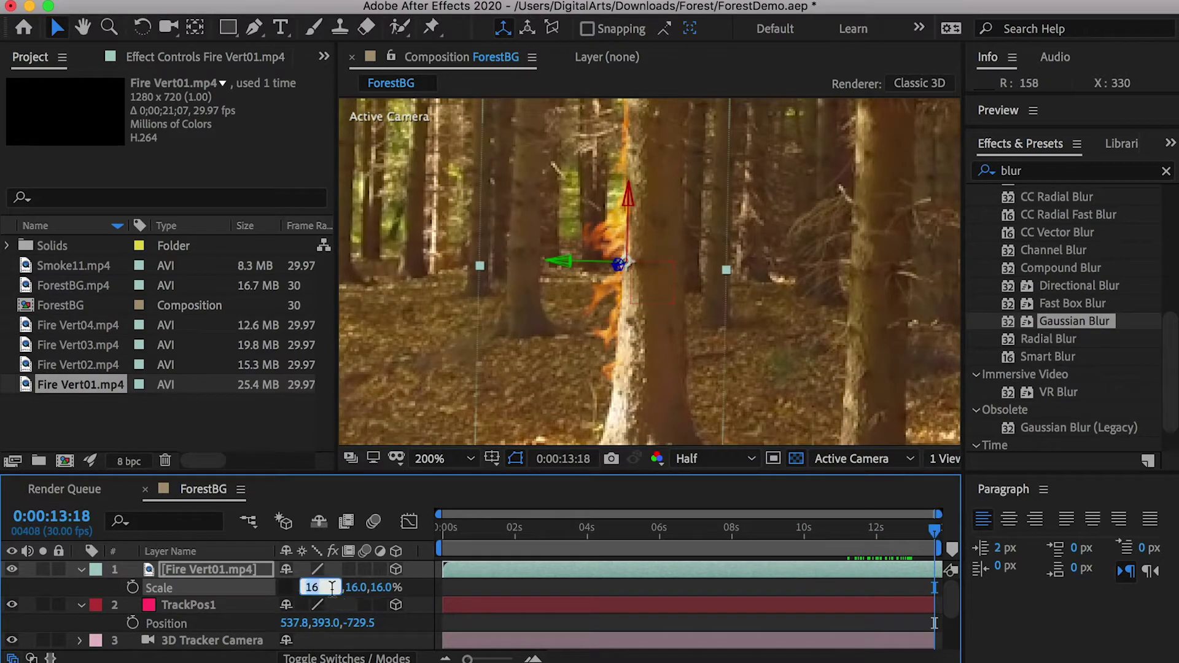
key("Return")
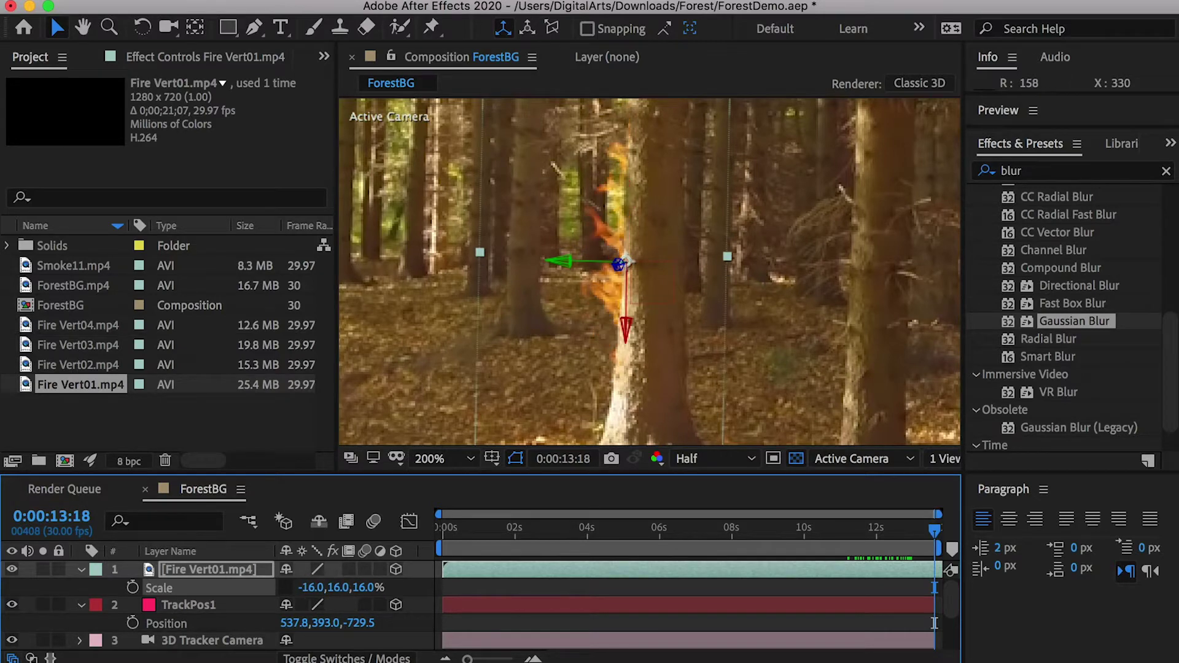
left_click_drag(885, 527, 620, 524)
key("r")
key("comma")
key("space")
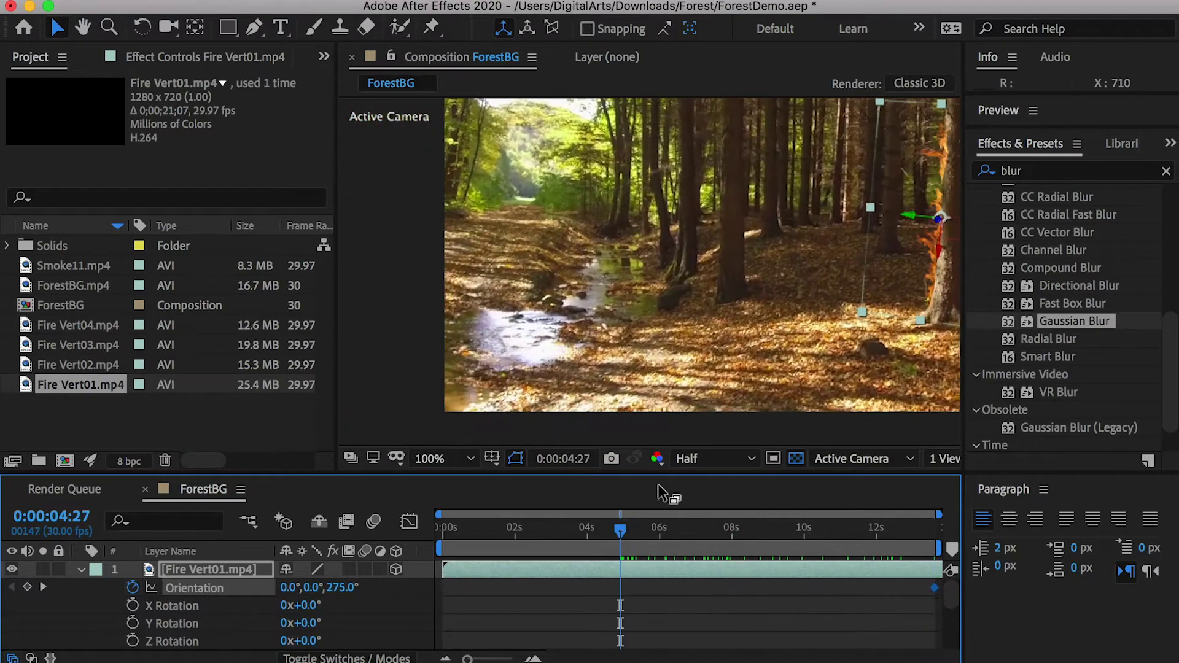
Step: Add a position keyframe to the Fire Vert01.mp4 layer at 0:00:02:25 and shift it to about X 540.8 against the trunk
left_click_drag(897, 399, 697, 423)
left_click_drag(620, 526, 545, 524)
scroll(891, 199, "up", 2)
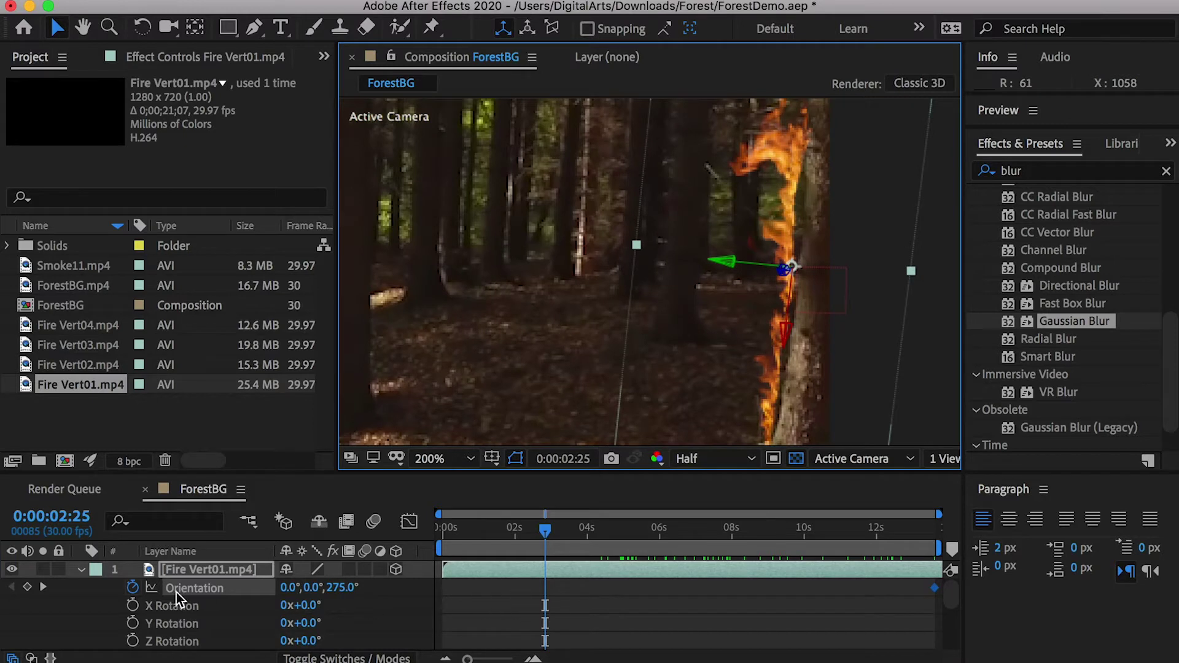
key("p")
left_click(28, 588)
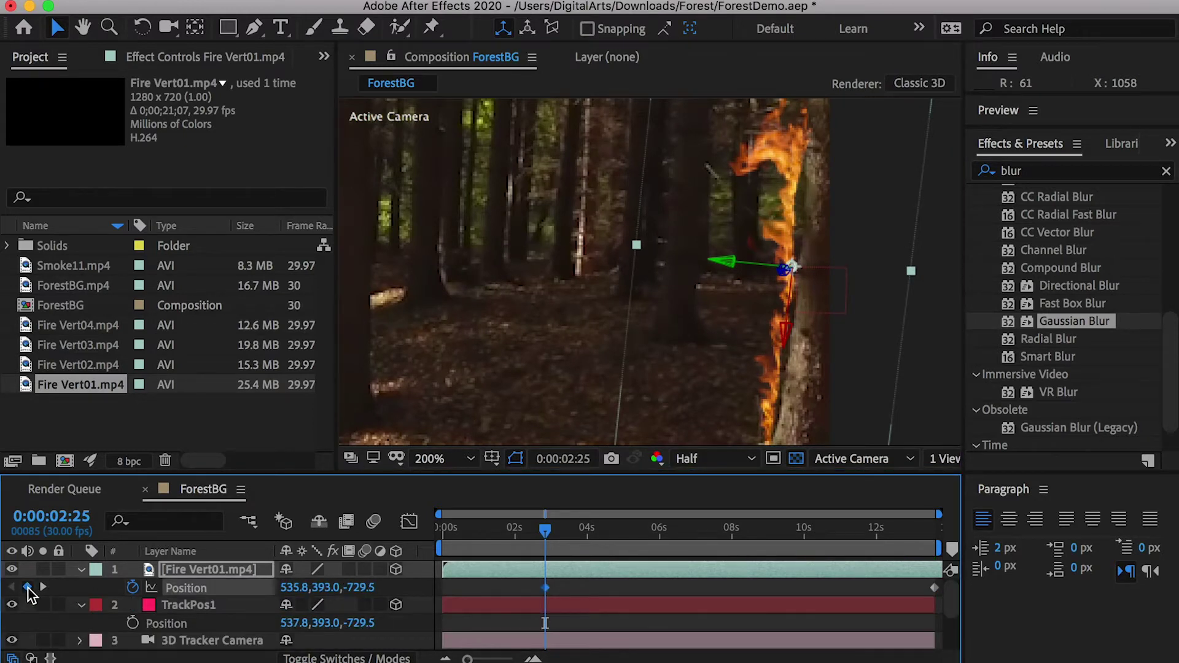
left_click_drag(725, 260, 731, 262)
key("h")
left_click_drag(729, 381, 706, 343)
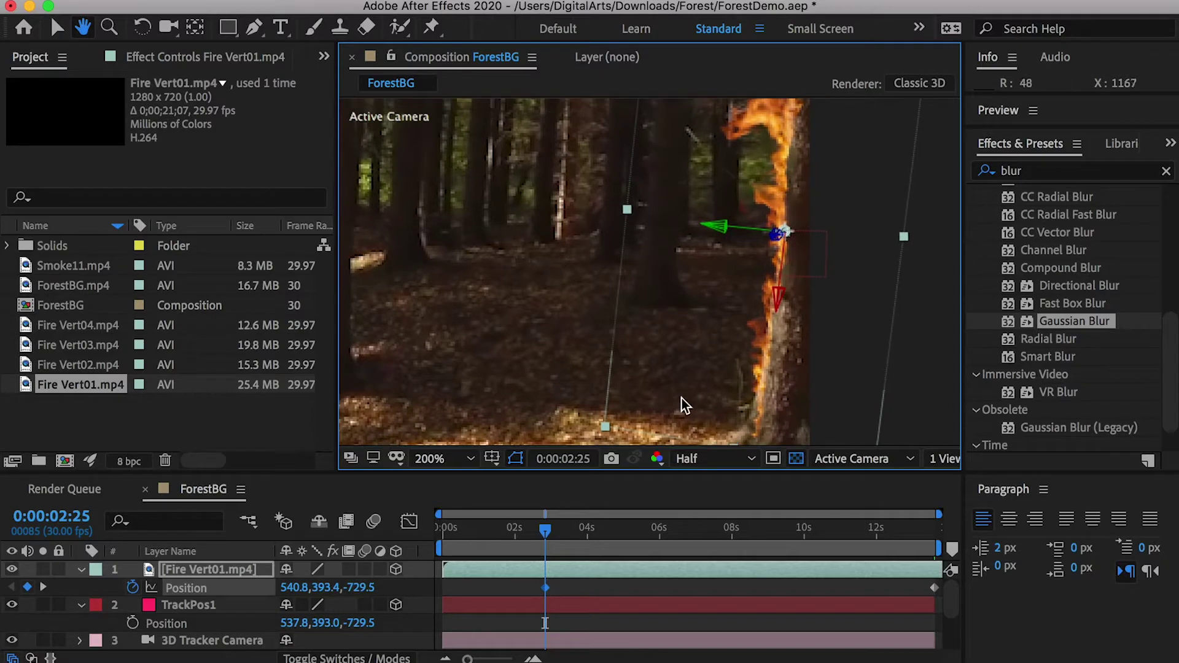
Step: Add an orientation keyframe to Fire Vert01.mp4 at 0:00:02:25, adjust its Z orientation to follow the trunk, and preview the shot
key("v")
key("r")
left_click(28, 587)
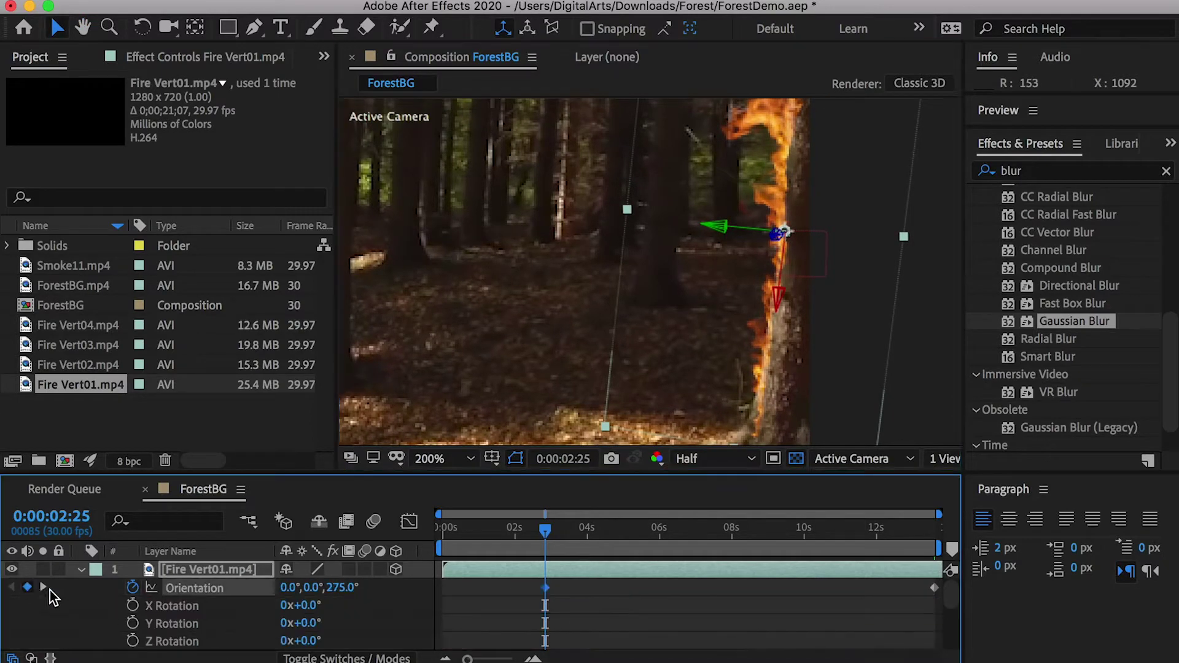
left_click_drag(344, 584, 343, 585)
mouse_move(546, 529)
left_mouse_down()
mouse_move(918, 530)
mouse_move(556, 529)
left_mouse_up()
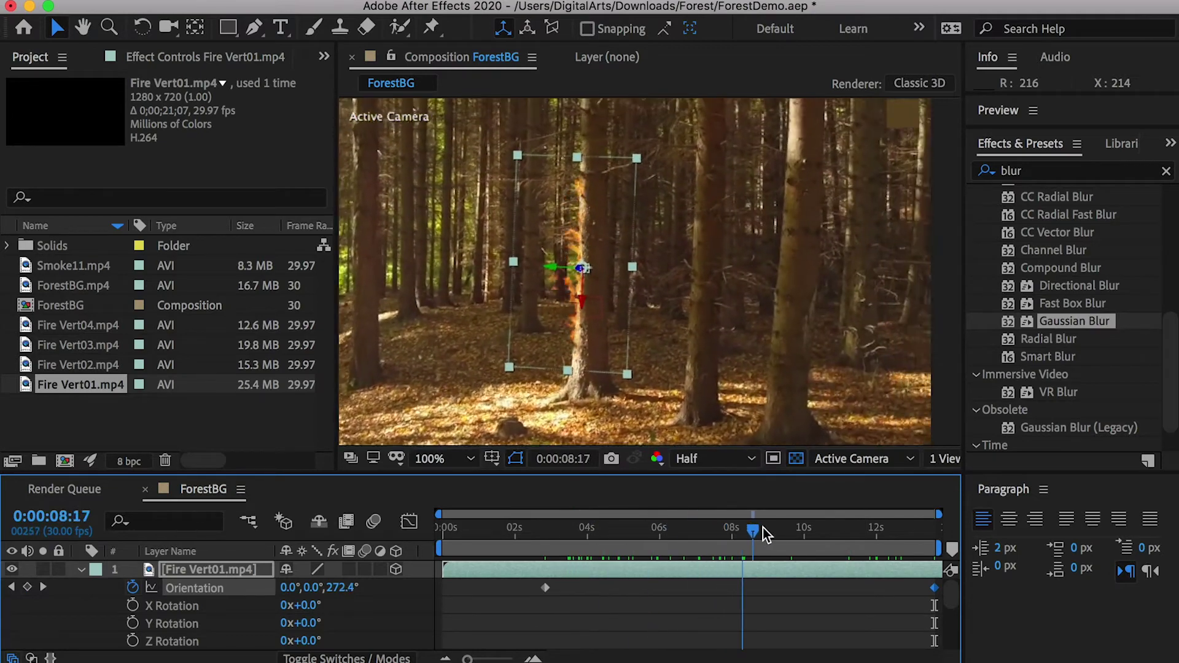
left_click(716, 308)
key("space")
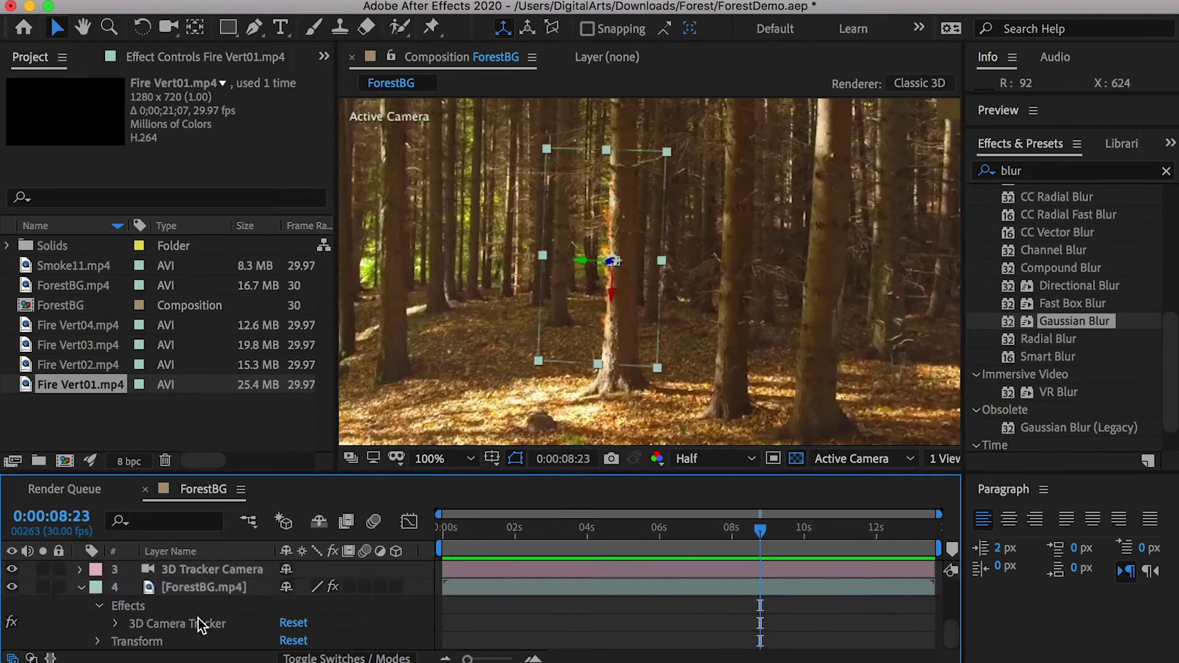
Step: Show the 3D Camera Tracker points on ForestBG.mp4 at 0:00:08:23 and create a null from a point on the neighbouring trunk
left_click(198, 589)
left_click(182, 625)
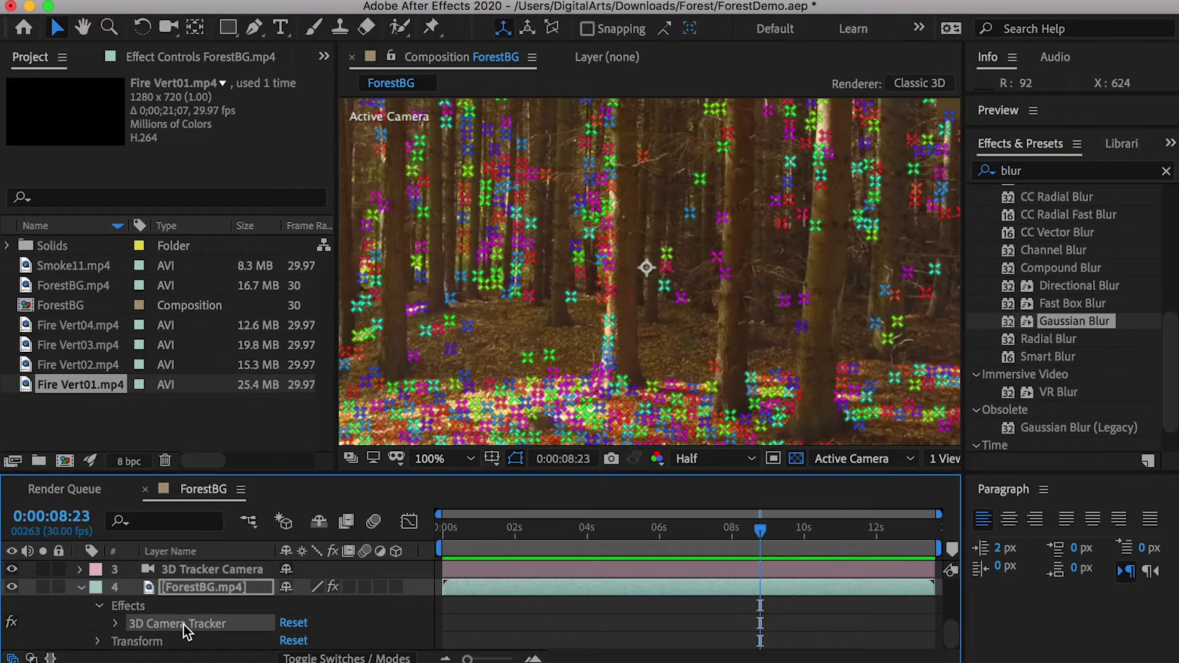
key("period")
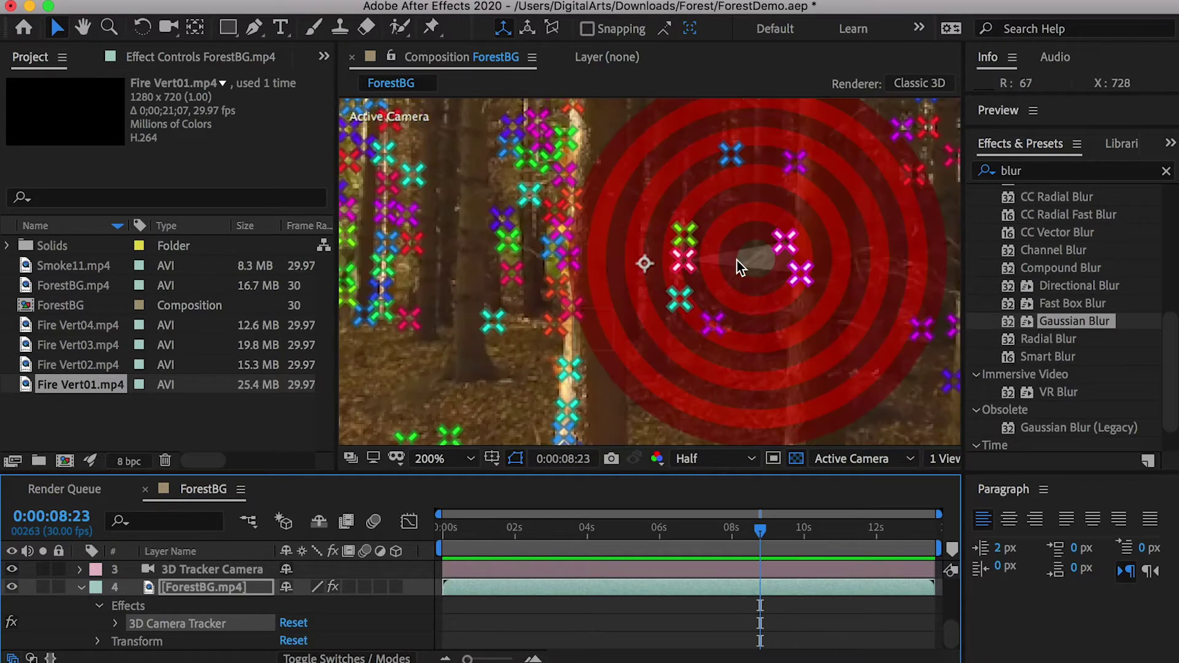
key("comma")
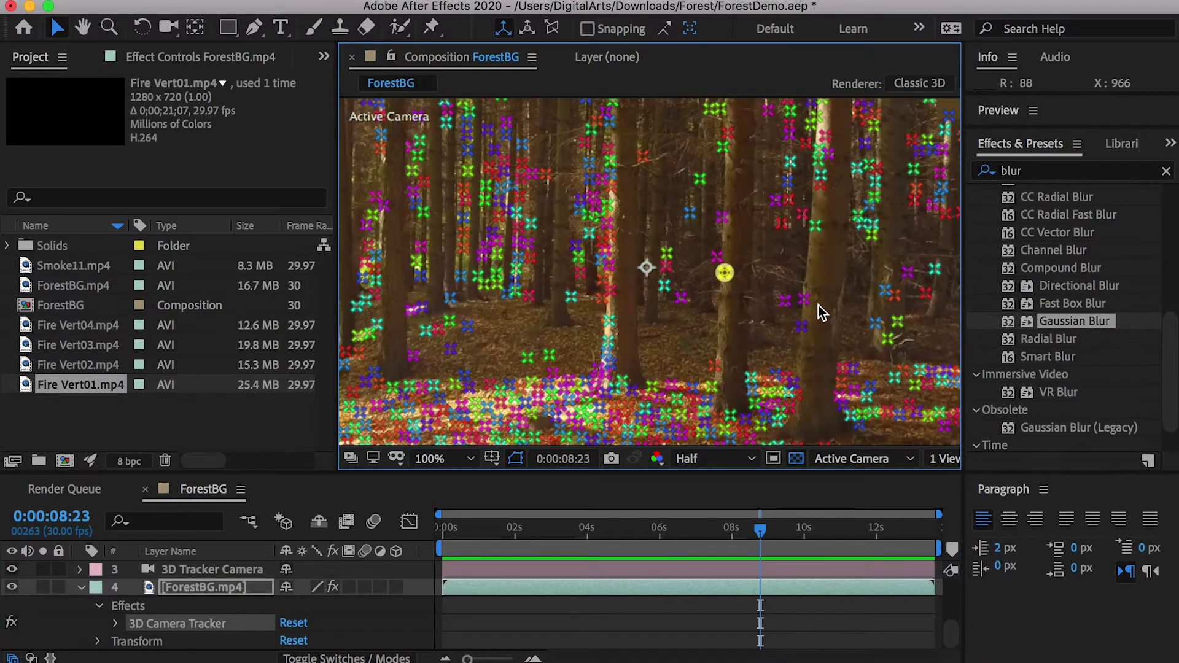
right_click(725, 274)
left_click(781, 335)
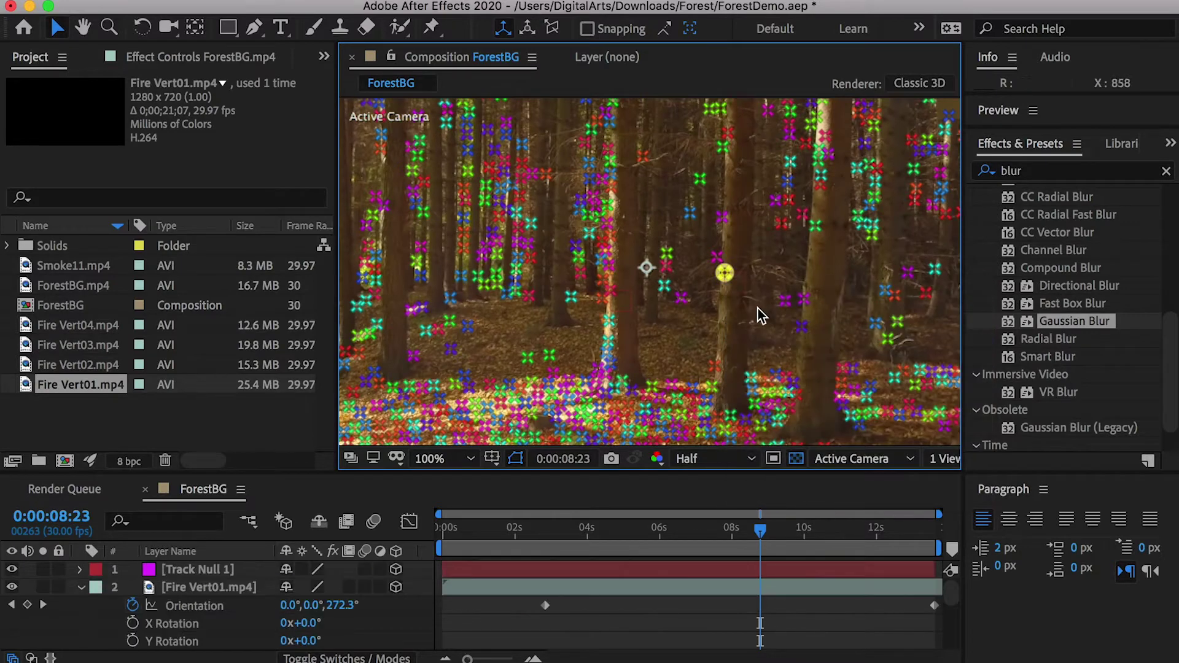
Step: Rename the new track null as TrackPos2
key("period")
left_click(208, 570)
key("Return")
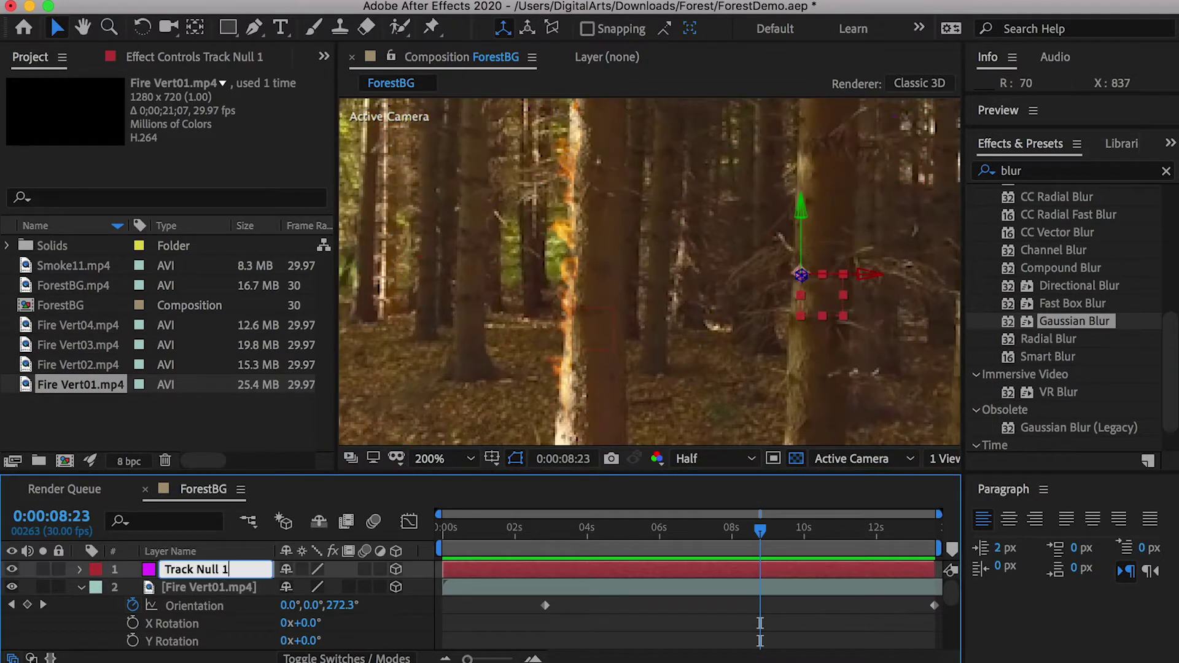
type("TrackPos2")
key("Return")
Step: Add Fire Vert02.mp4 above the TrackPos2 layer and move its anchor point down to the base of the flames
left_click(82, 367)
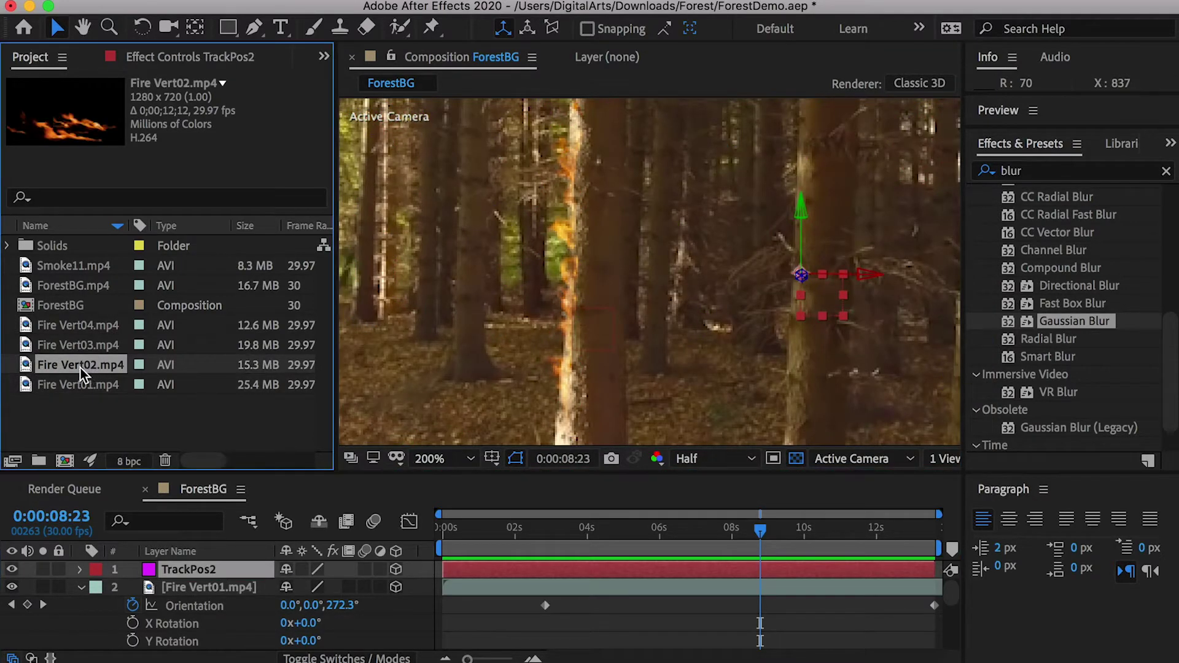
left_click_drag(76, 367, 116, 565)
key("comma")
key("comma")
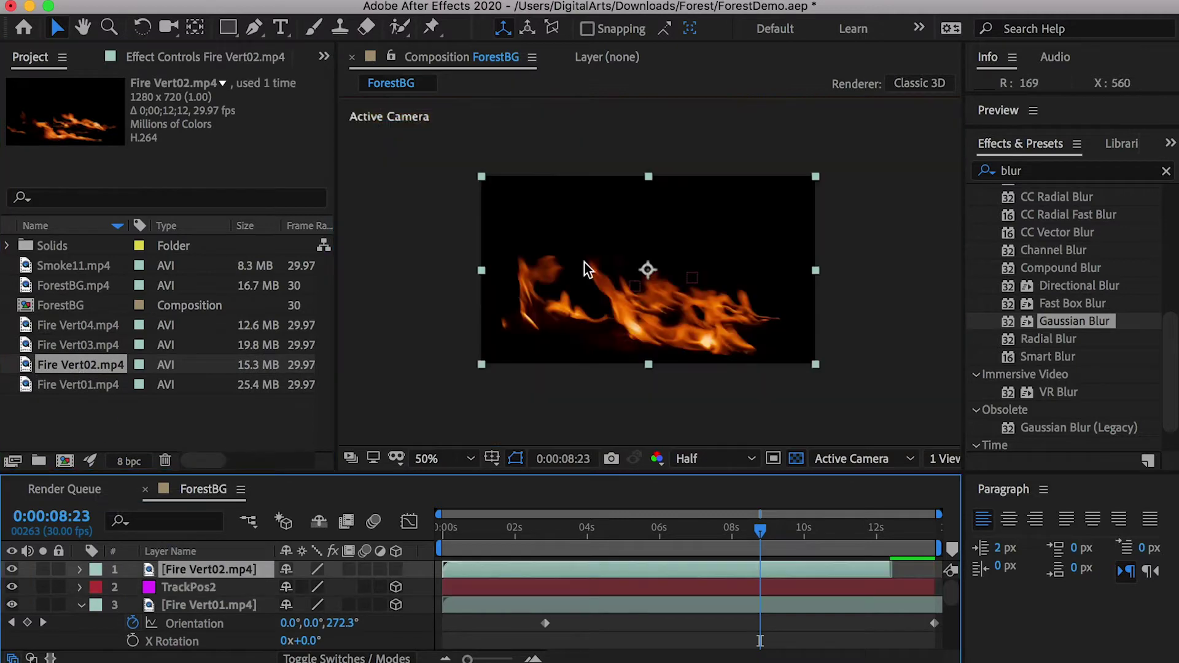
left_click(195, 28)
left_click_drag(648, 271, 621, 324)
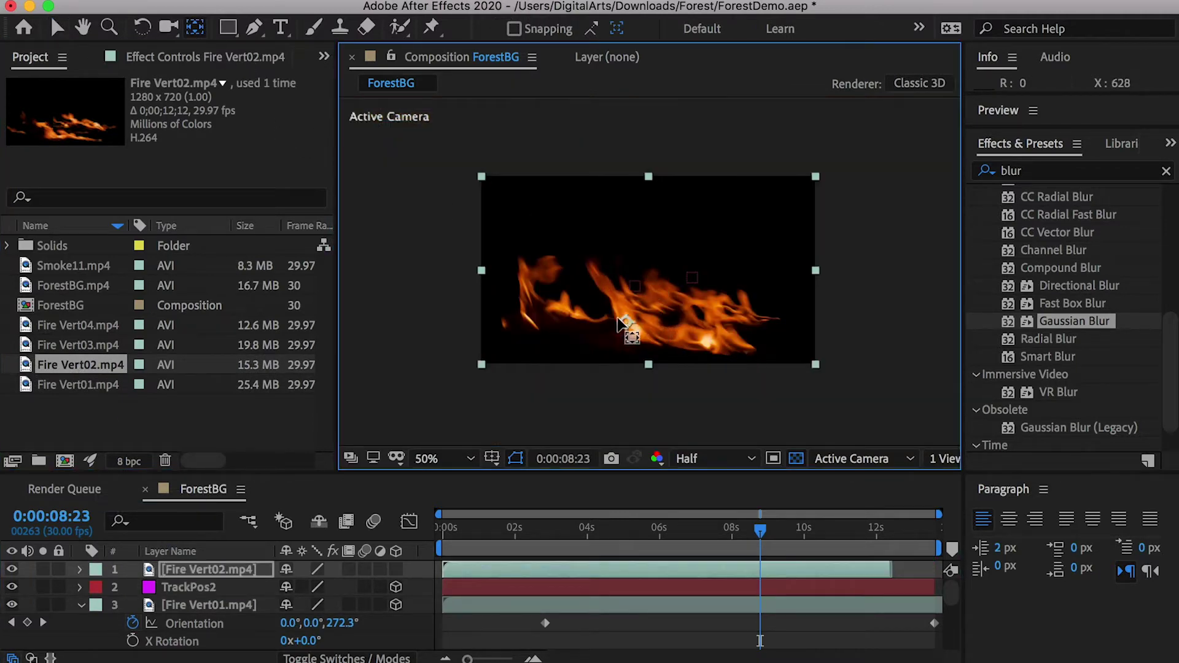
left_click(58, 28)
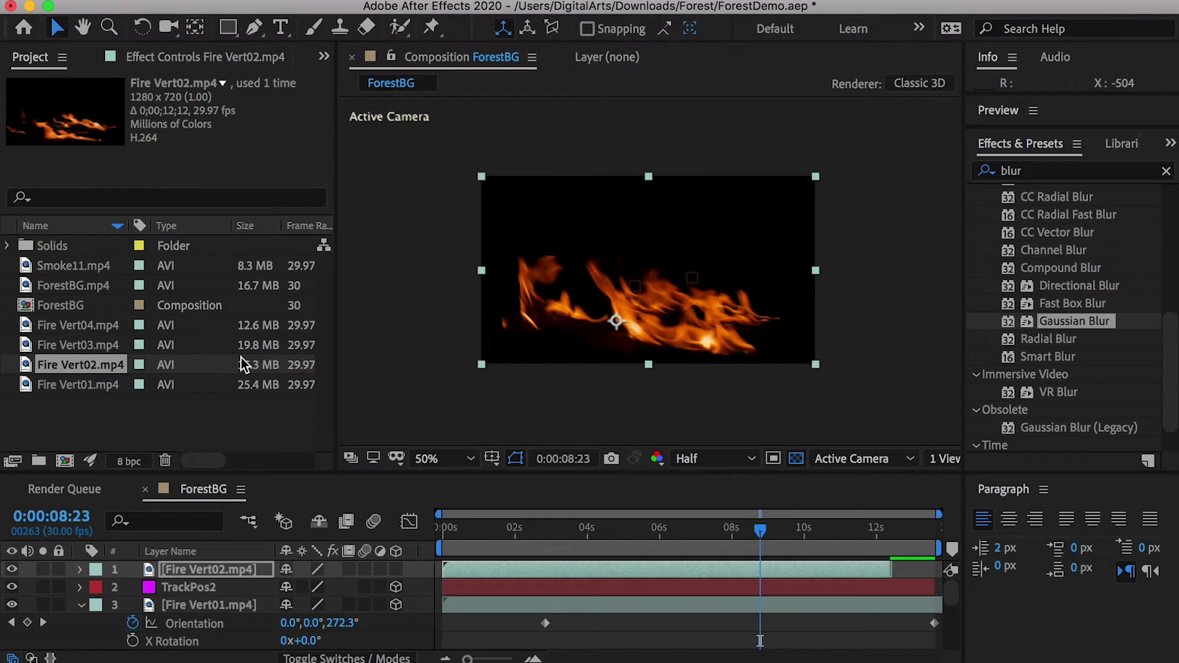
Step: Make the Fire Vert02.mp4 layer 3D and copy the TrackPos2 null's position onto it
left_click(396, 570)
left_click(209, 586)
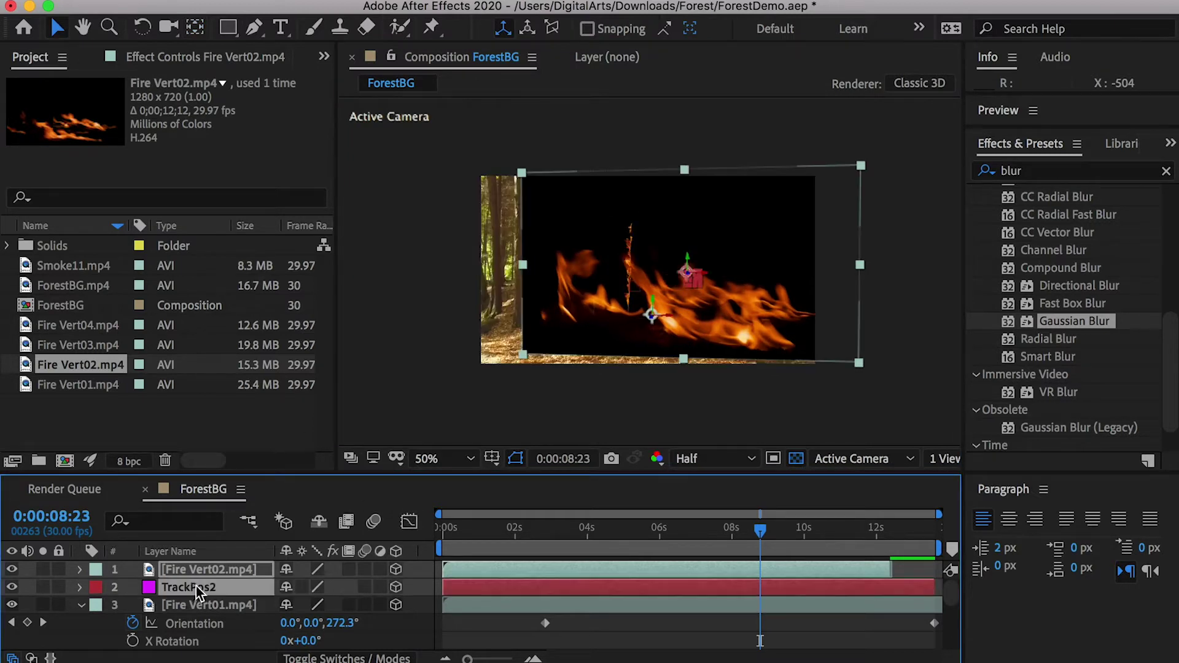
key("p")
left_click(180, 625)
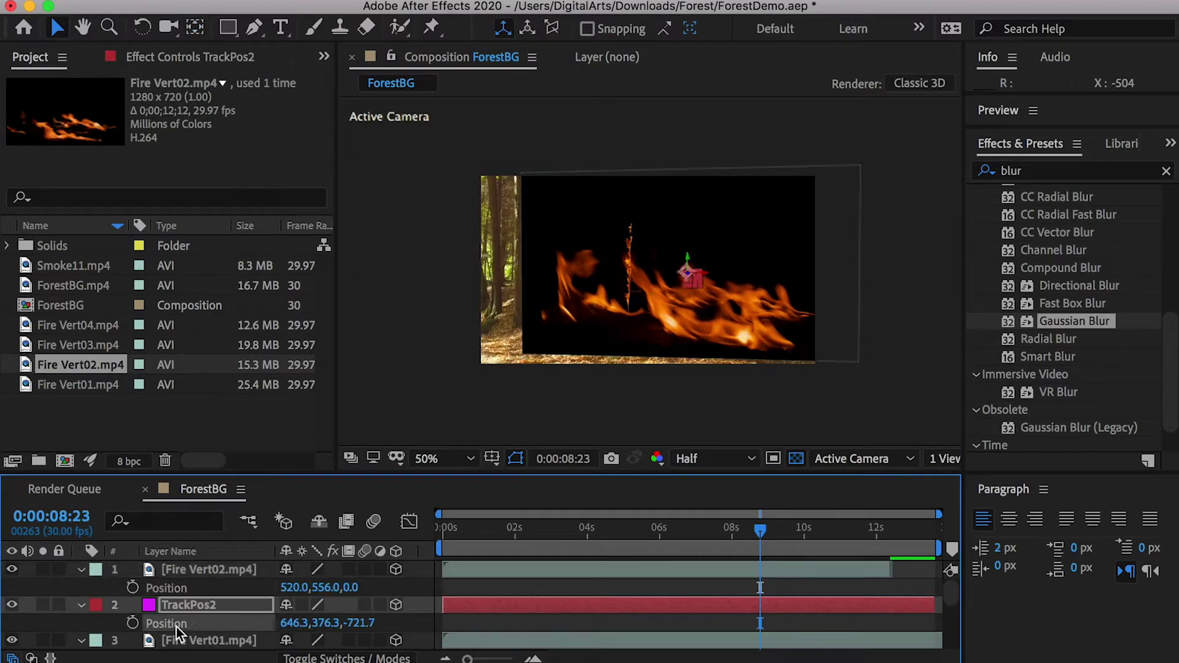
left_click(166, 587)
key("super+v")
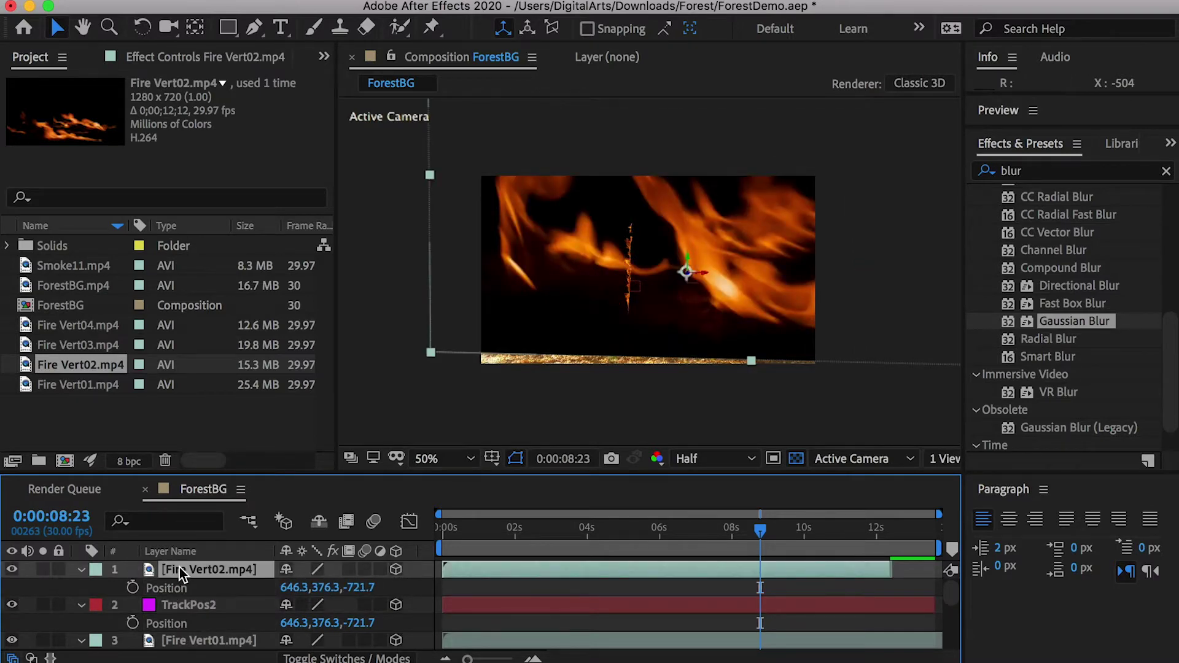
Step: Set the Fire Vert02.mp4 layer's blending mode to Screen and slide it in time to start at about 0:00:01:12
right_click(175, 568)
mouse_move(252, 600)
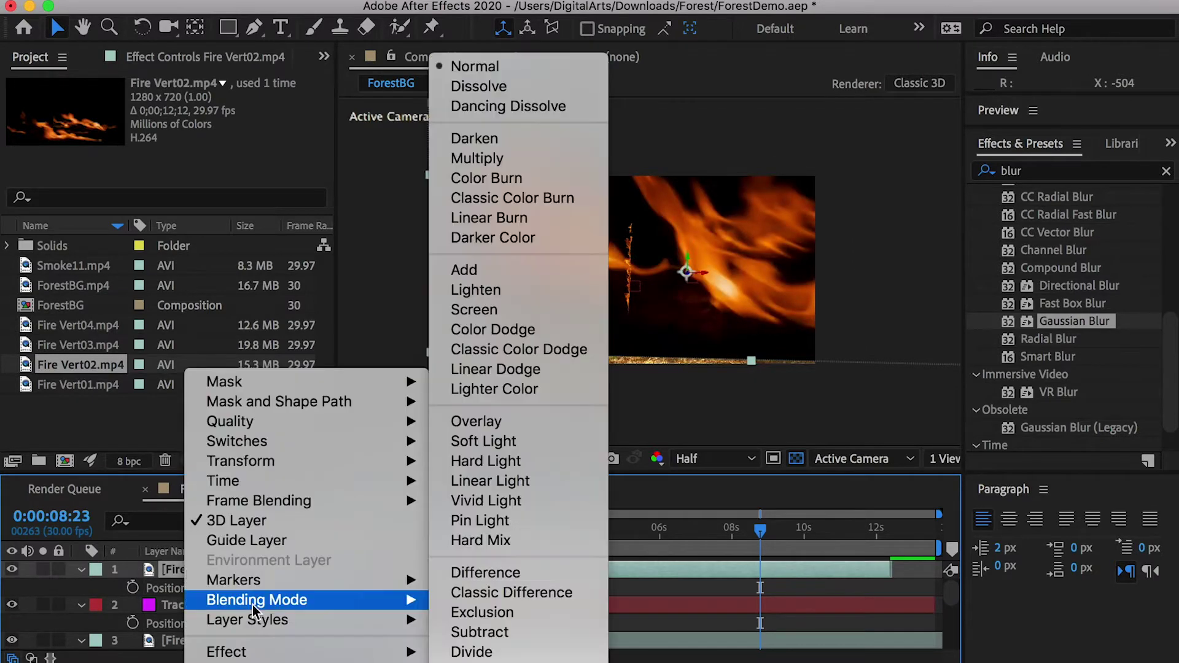
left_click(481, 312)
key("period")
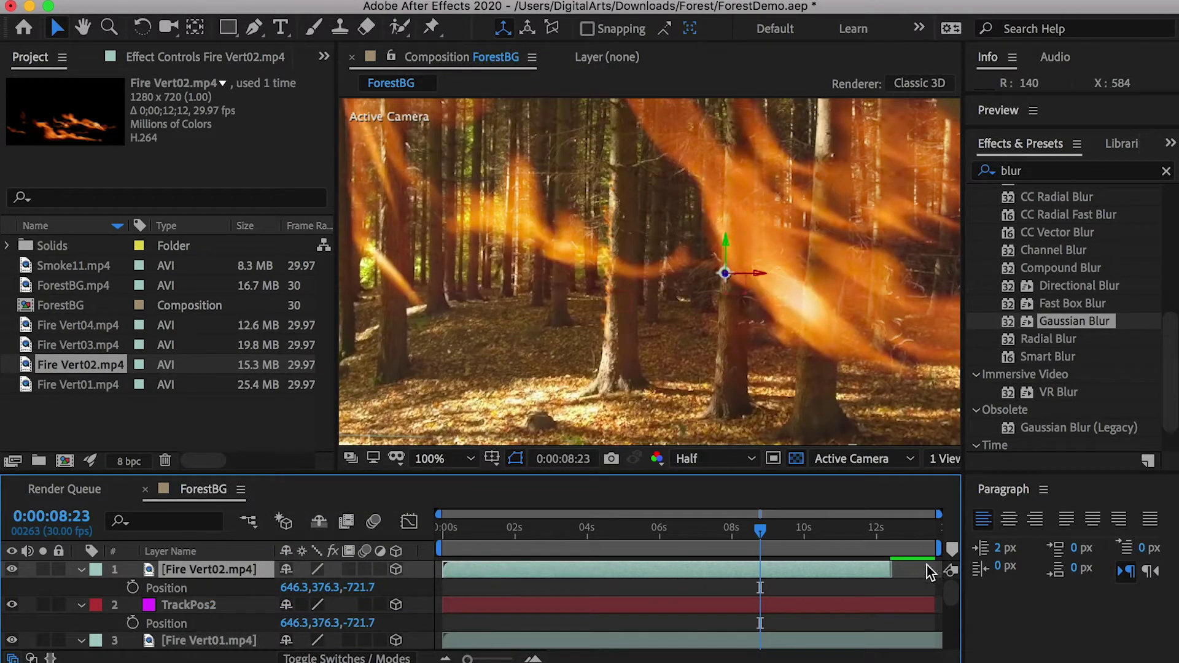
left_click_drag(627, 567, 671, 568)
left_click_drag(760, 528, 493, 531)
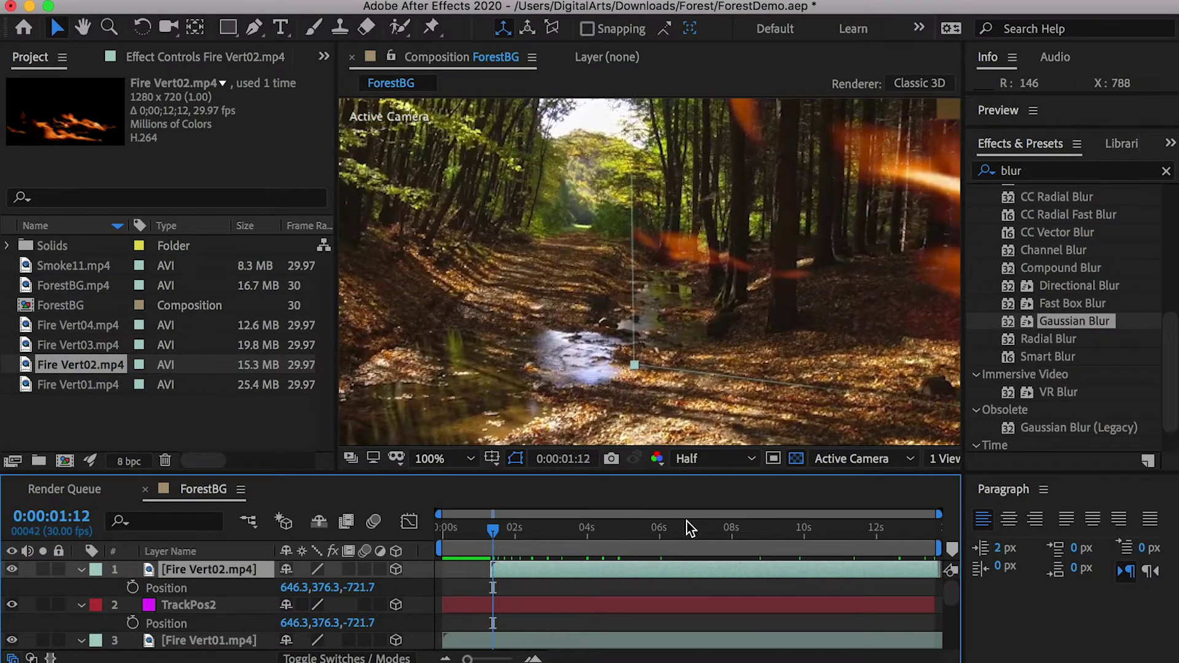
Step: At 0:00:13:18, rotate the Fire Vert02.mp4 layer's Z orientation so the flames run up the trunk
left_click_drag(893, 534, 971, 530)
key("r")
left_click_drag(332, 589, 282, 584)
Step: Scale the Fire Vert02.mp4 layer to 13% and flip it with an X scale of -13%
key("s")
left_click(286, 588)
left_click(309, 588)
type("-13")
key("Return")
left_click(227, 576)
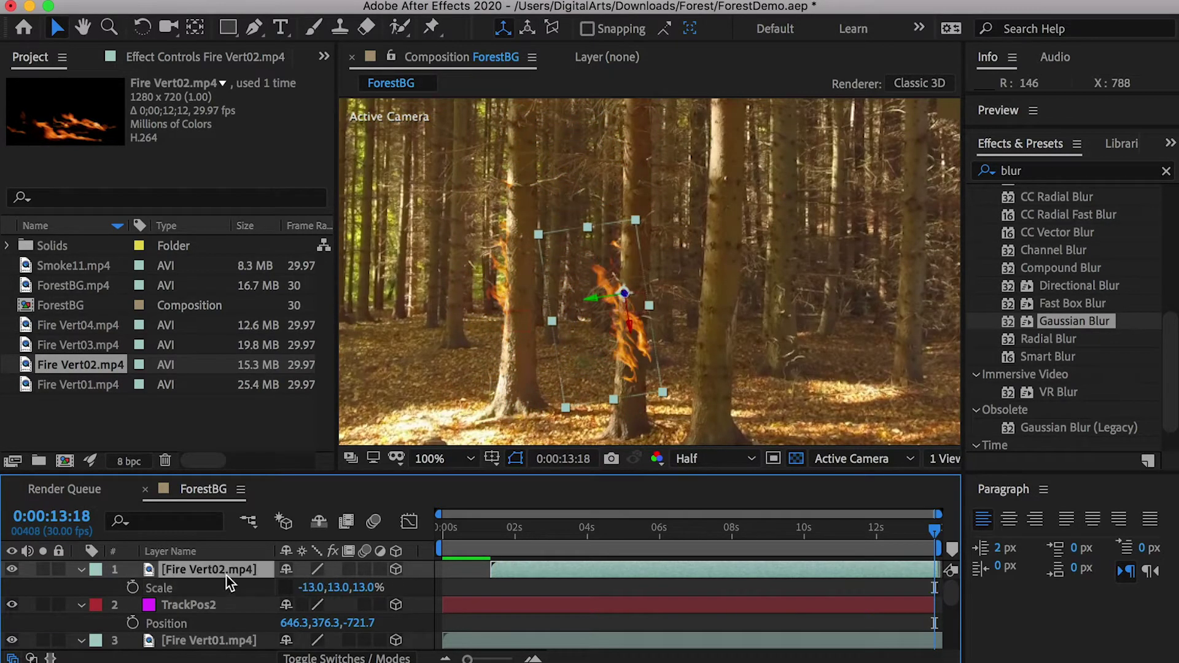
Step: Set the Fire Vert02.mp4 layer's Z orientation to 275° and move it to about X 650.3, Y 355.6 along the trunk
key("p")
key("r")
left_click_drag(340, 588, 345, 587)
left_click_drag(592, 291, 598, 292)
left_click_drag(625, 331, 627, 307)
Step: Add orientation and position keyframes to the Fire Vert02.mp4 layer at 0:00:13:18
left_click(226, 576)
left_click(149, 588)
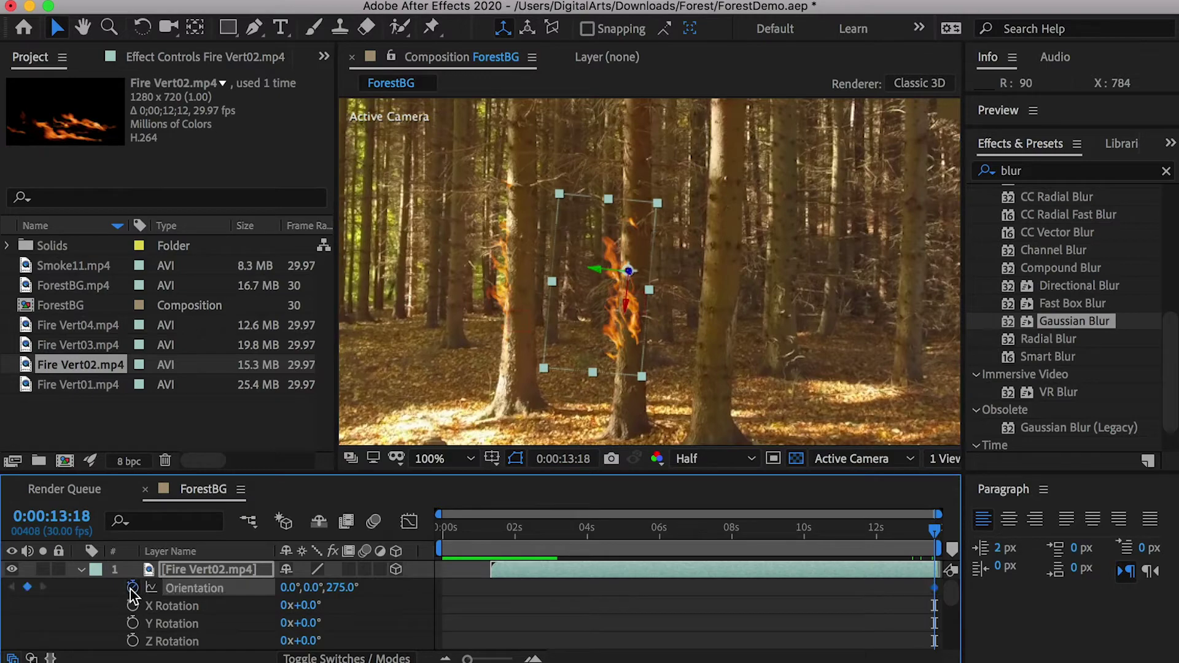
key("p")
left_click(132, 588)
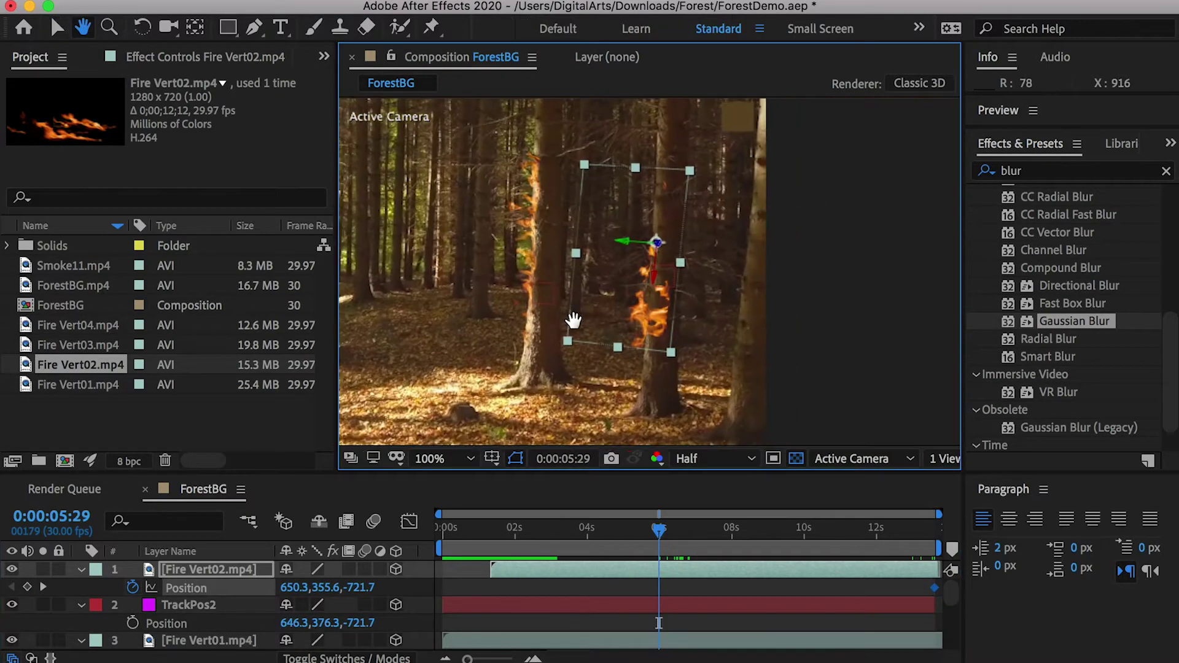
Step: Keyframe the Fire Vert02.mp4 layer's position and orientation at 0:00:04:16 with a Z orientation of 270°, and preview the shot
left_click_drag(659, 531, 602, 533)
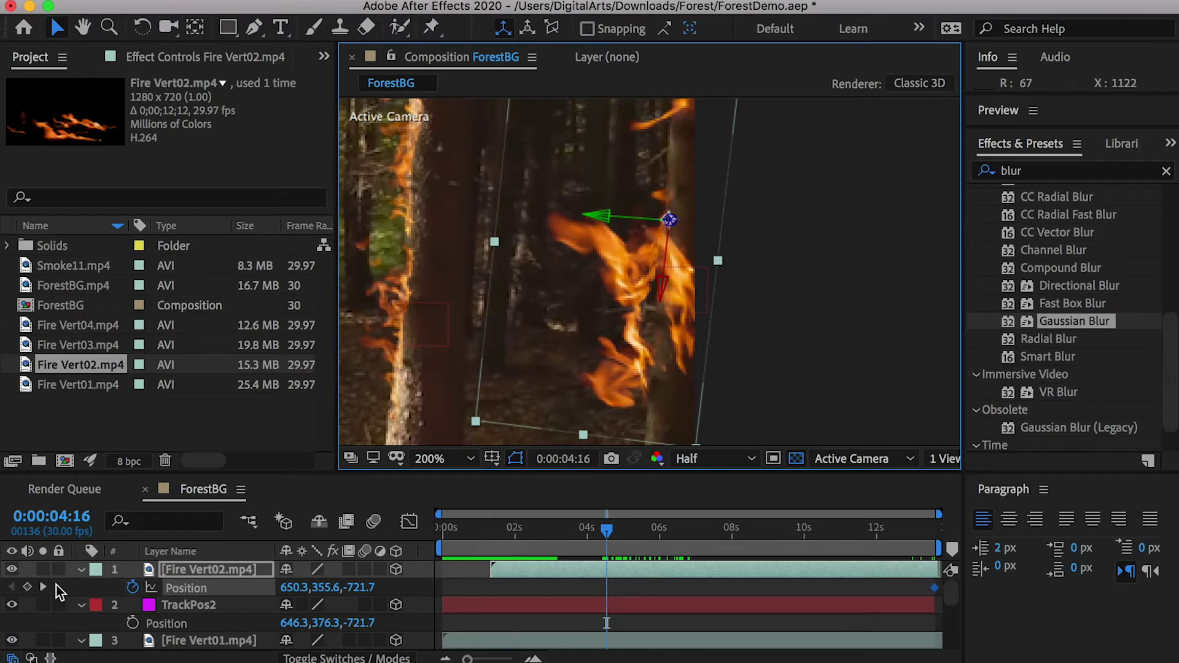
left_click(27, 588)
key("slash")
key("r")
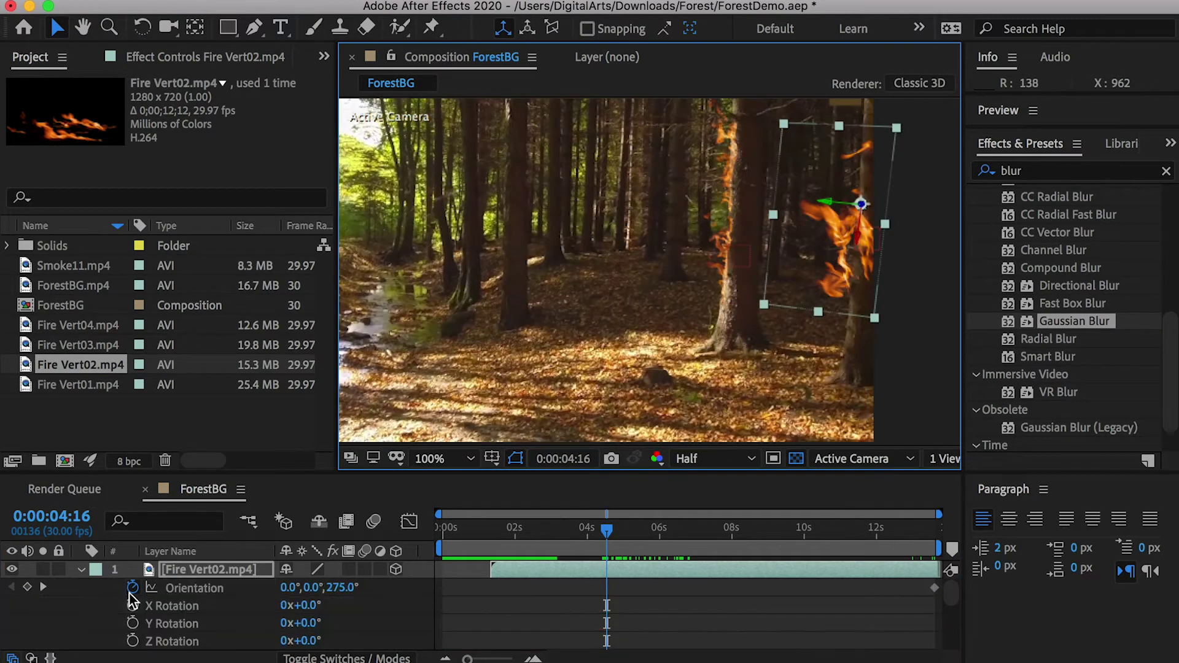
left_click(28, 588)
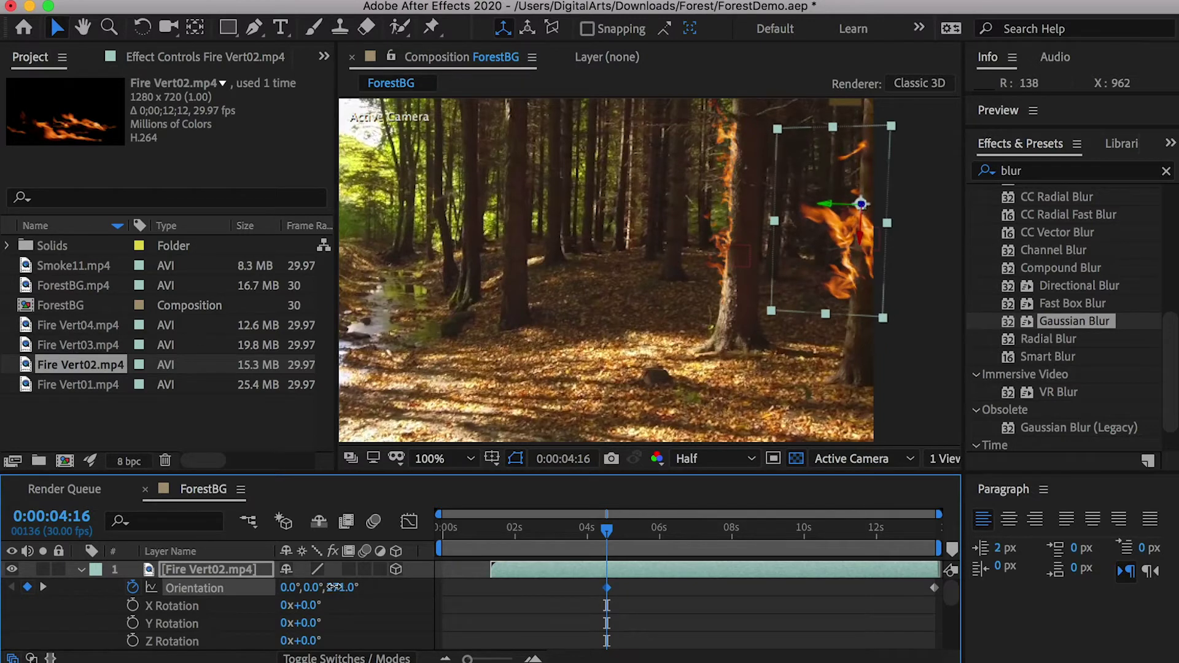
key("space")
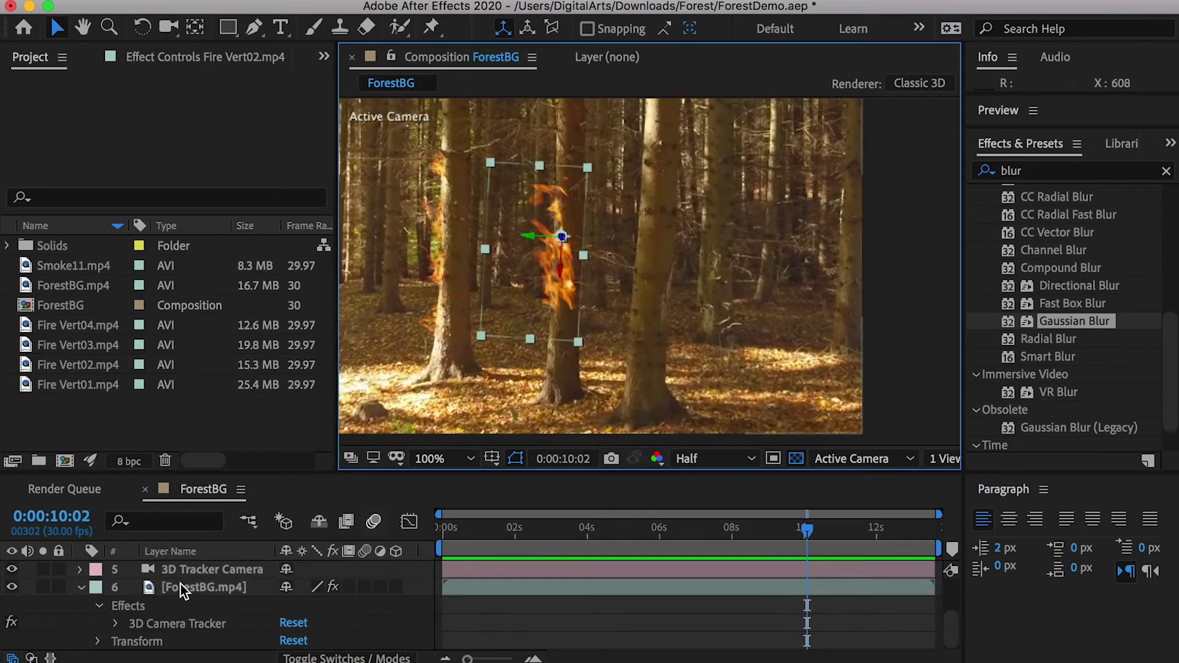
Step: Show the camera tracker points on ForestBG.mp4 at 0:00:10:02 and create a null from a point on the third tree's trunk
left_click(181, 587)
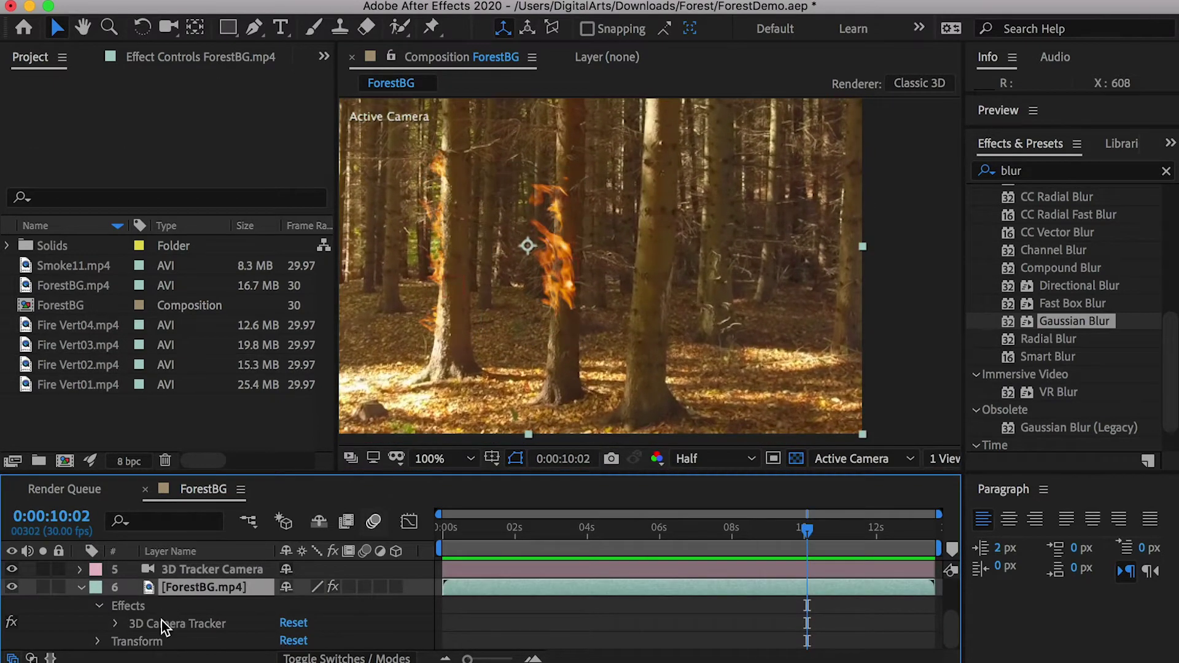
left_click(161, 623)
scroll(677, 214, "up", 2)
key("space")
left_click_drag(683, 184, 733, 285)
key("v")
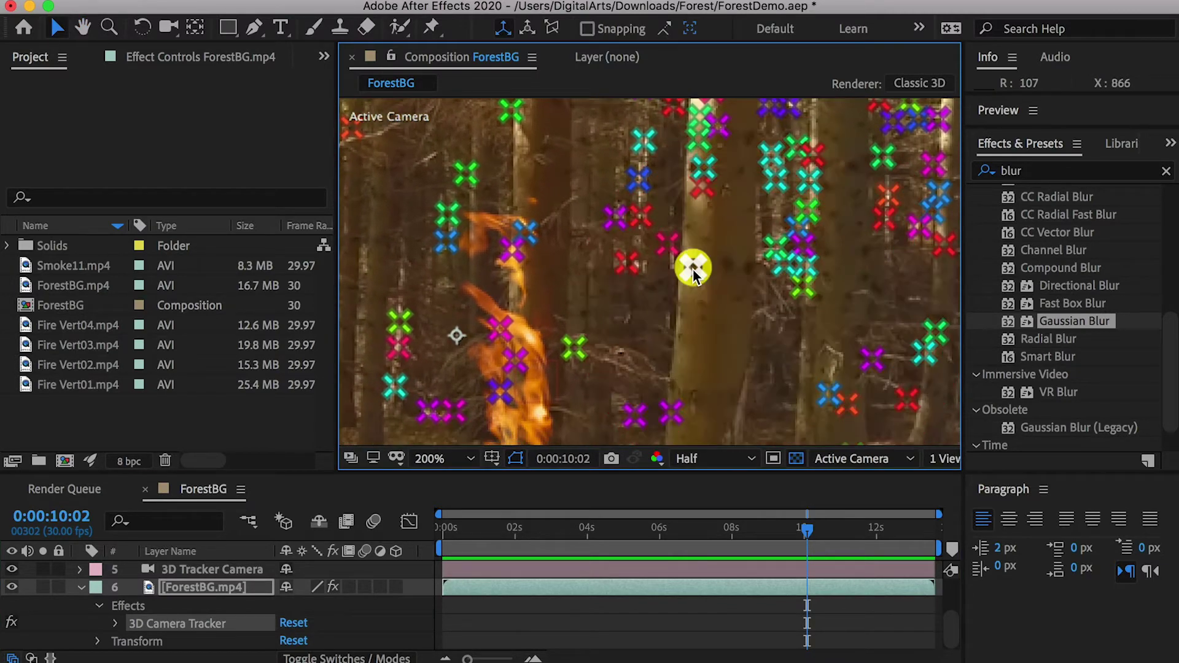
right_click(693, 270)
left_click(775, 330)
Step: Rename the newly created track null as TrackPos3
left_click(203, 570)
key("Return")
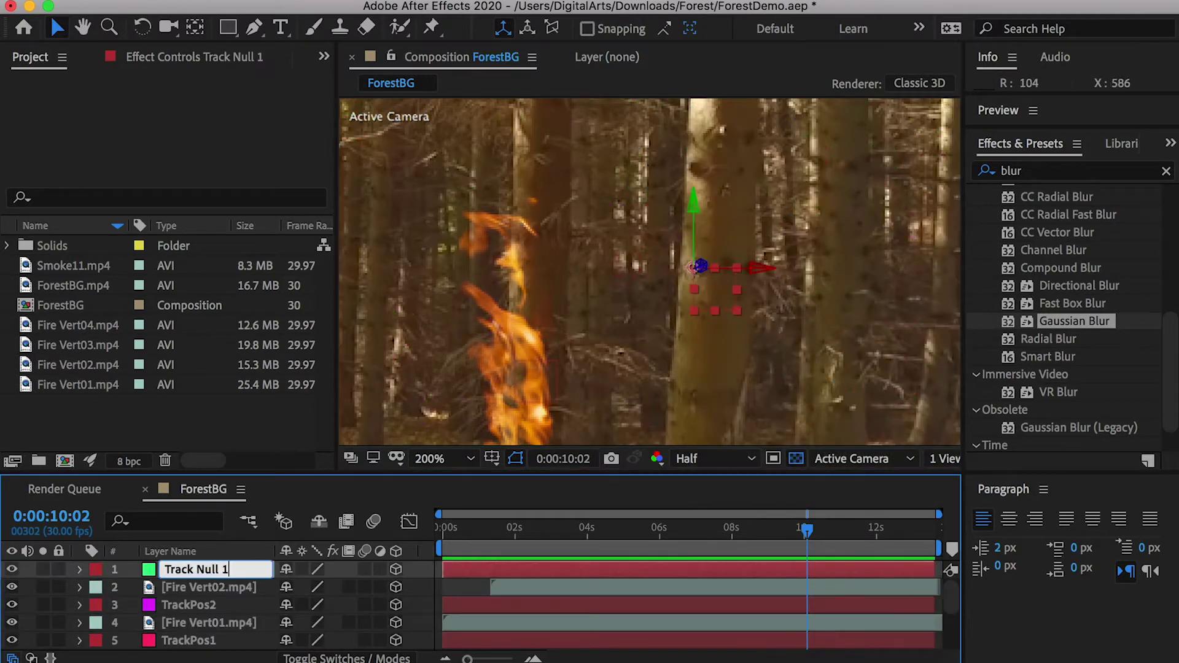
type("TrackPos3")
key("Return")
Step: Add Fire Vert03.mp4 above the TrackPos3 layer and move its anchor point down onto the flames
left_click_drag(83, 345, 193, 558)
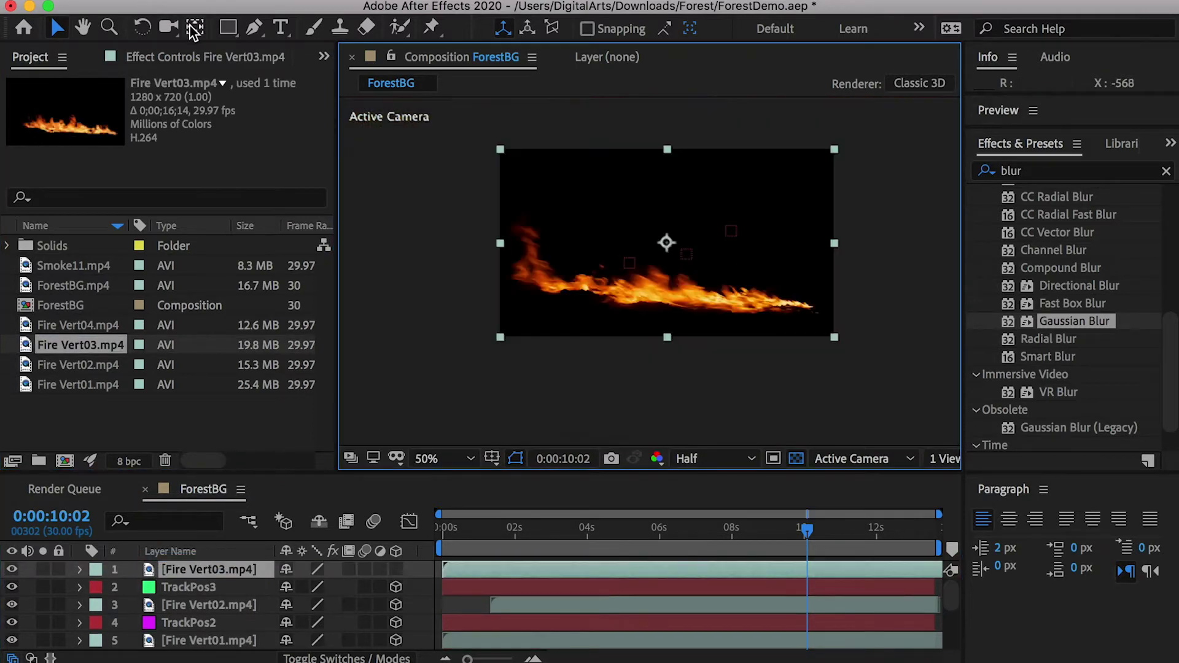
left_click(194, 28)
left_click_drag(669, 244, 618, 294)
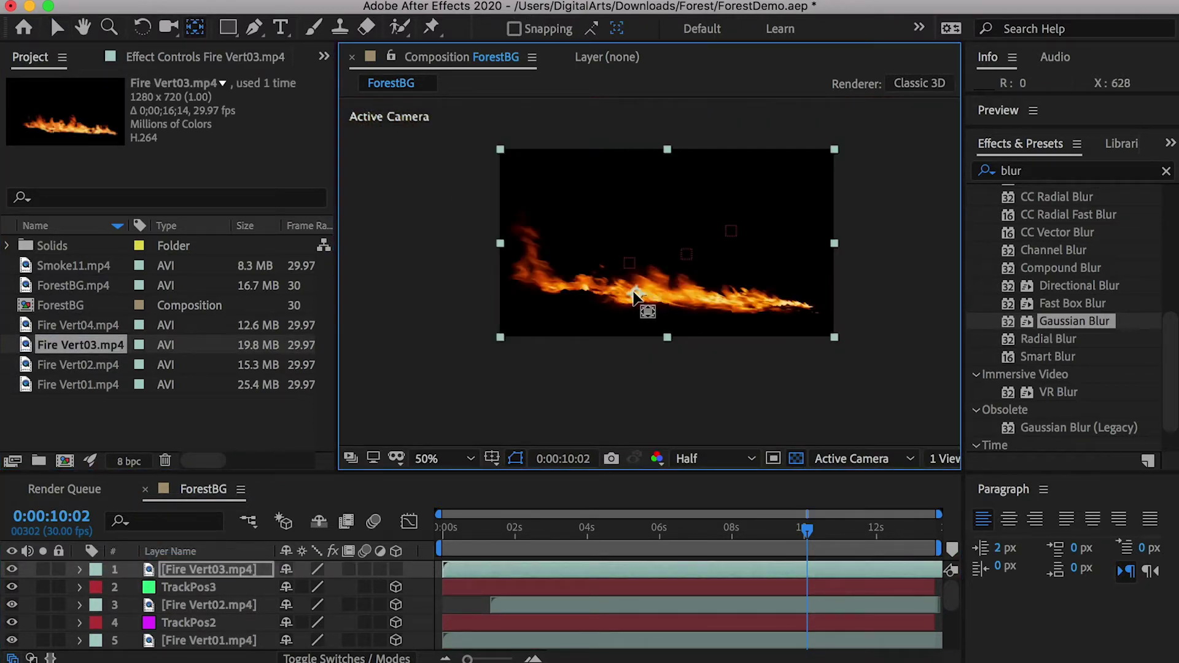
Step: Make the Fire Vert03.mp4 layer 3D and copy the TrackPos3 null's position onto it
left_click(396, 569)
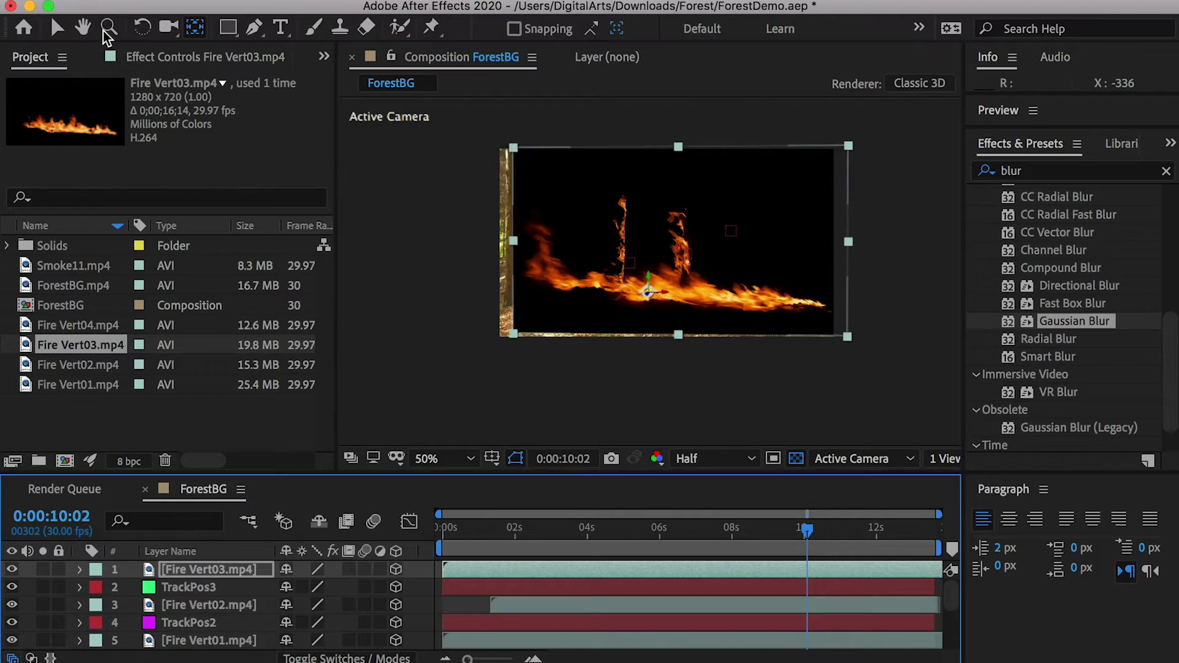
left_click(60, 27)
left_click(207, 588, "shift")
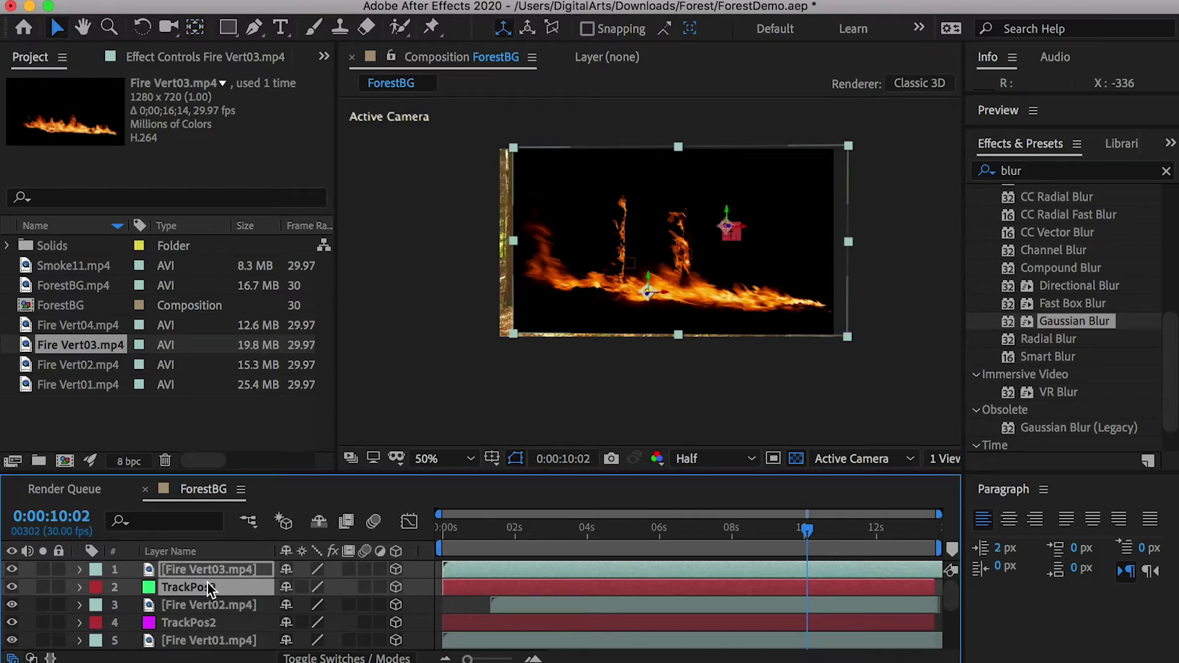
key("p")
left_click(186, 624)
key("super+c")
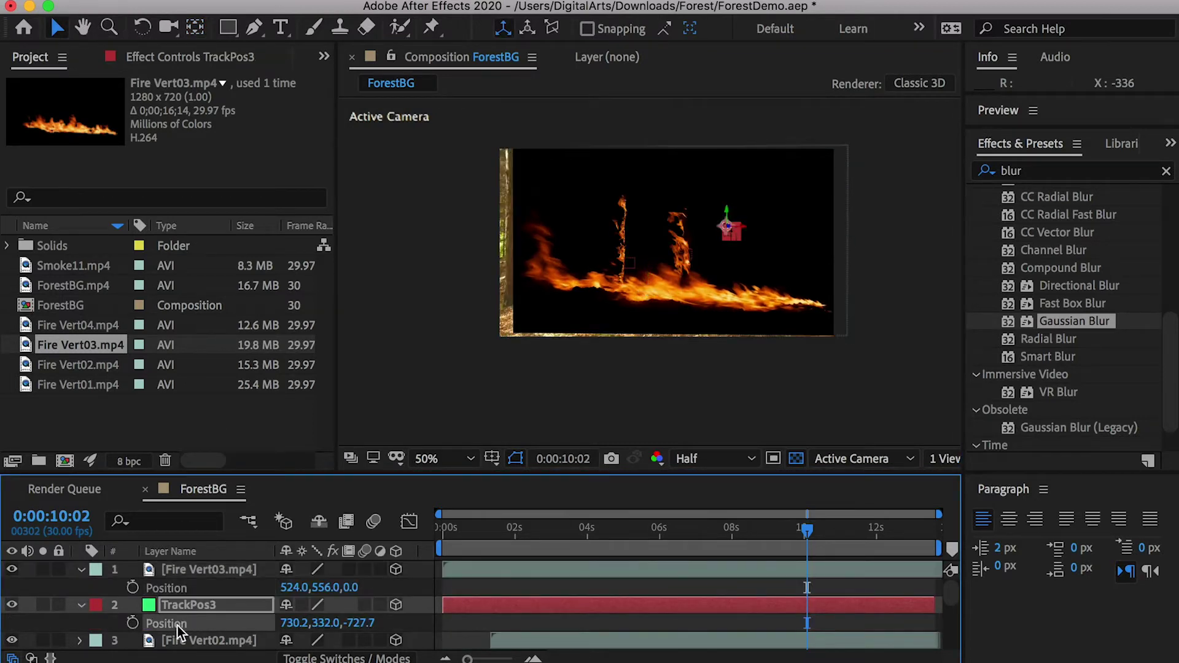
left_click(166, 589)
key("super+v")
Step: Set the Fire Vert03.mp4 layer's blending mode to Screen
right_click(202, 578)
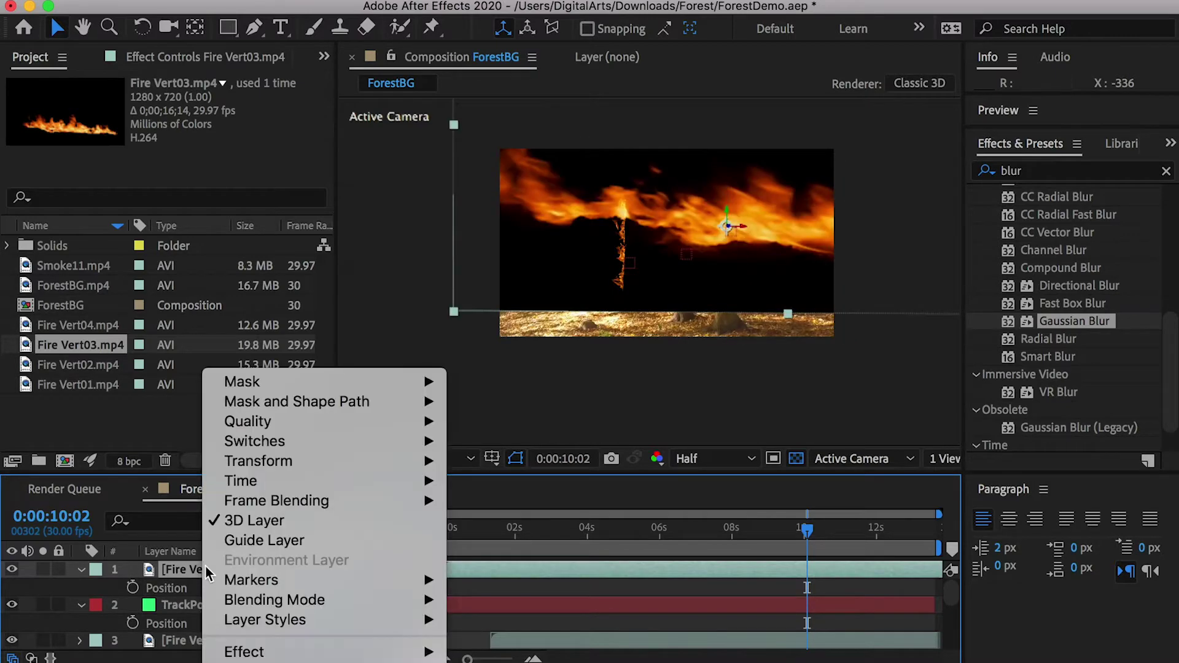
mouse_move(267, 600)
left_click(525, 310)
Step: Scale the Fire Vert03.mp4 layer to 13% and set its Z orientation to 265° so the flames run up the third trunk
key("s")
left_click_drag(352, 589, 250, 586)
key("r")
left_click_drag(762, 533, 810, 532)
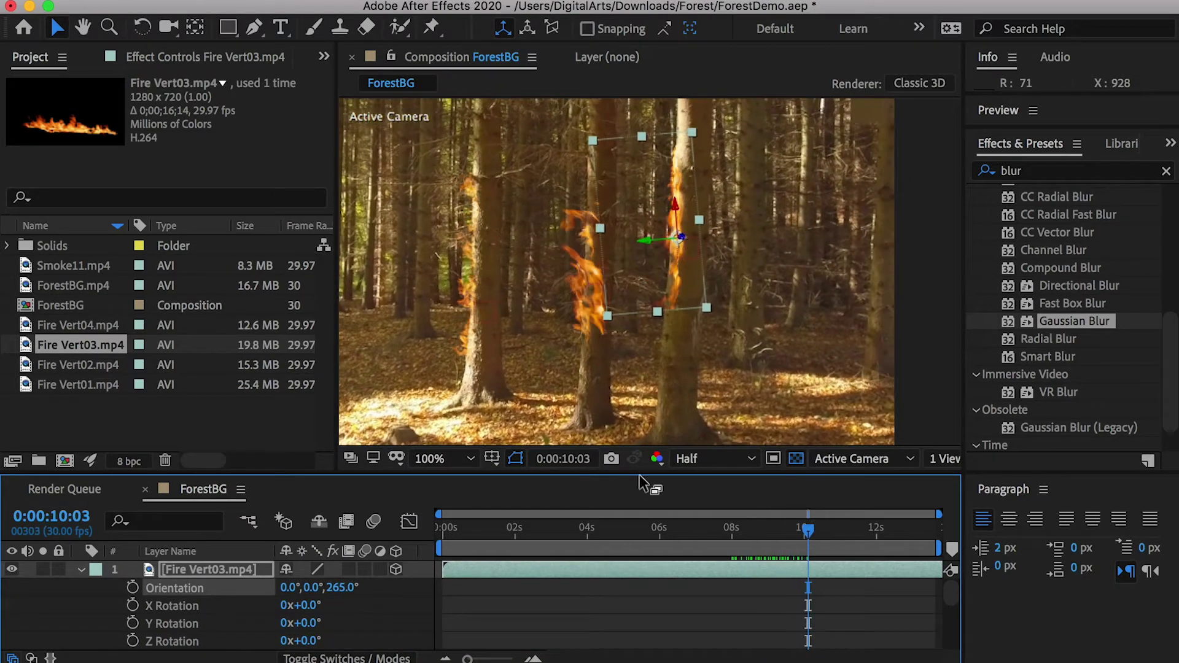
Step: Flip the Fire Vert03.mp4 layer by setting its X scale to -13%
key("u")
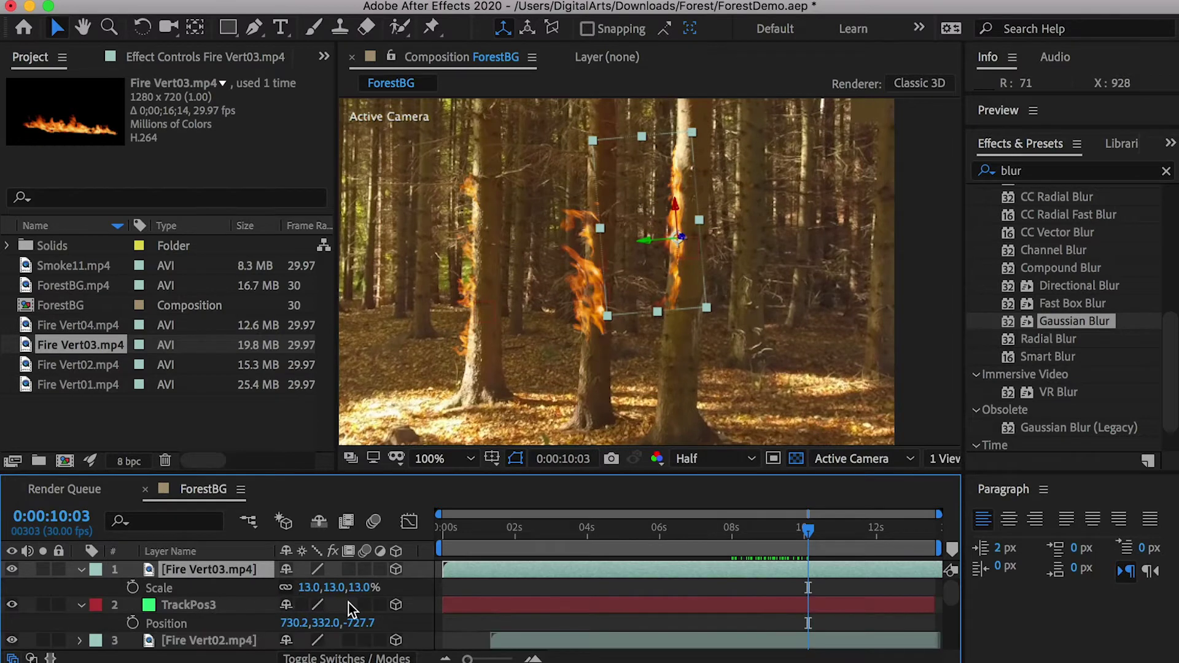
left_click(307, 588)
type("-1")
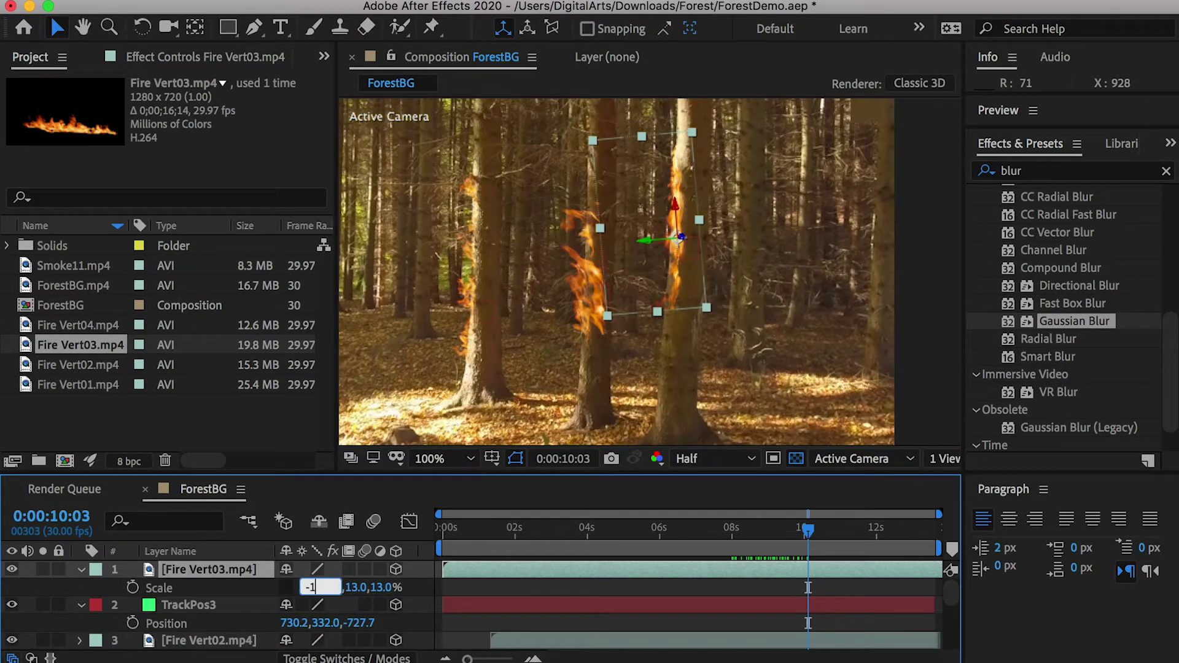
type("3")
key("Return")
Step: At 0:00:13:18, align Fire Vert03.mp4 with the third trunk's edge at position 723.2, 333.1, -727.7 and Z orientation 279°
left_click(224, 574)
key("p")
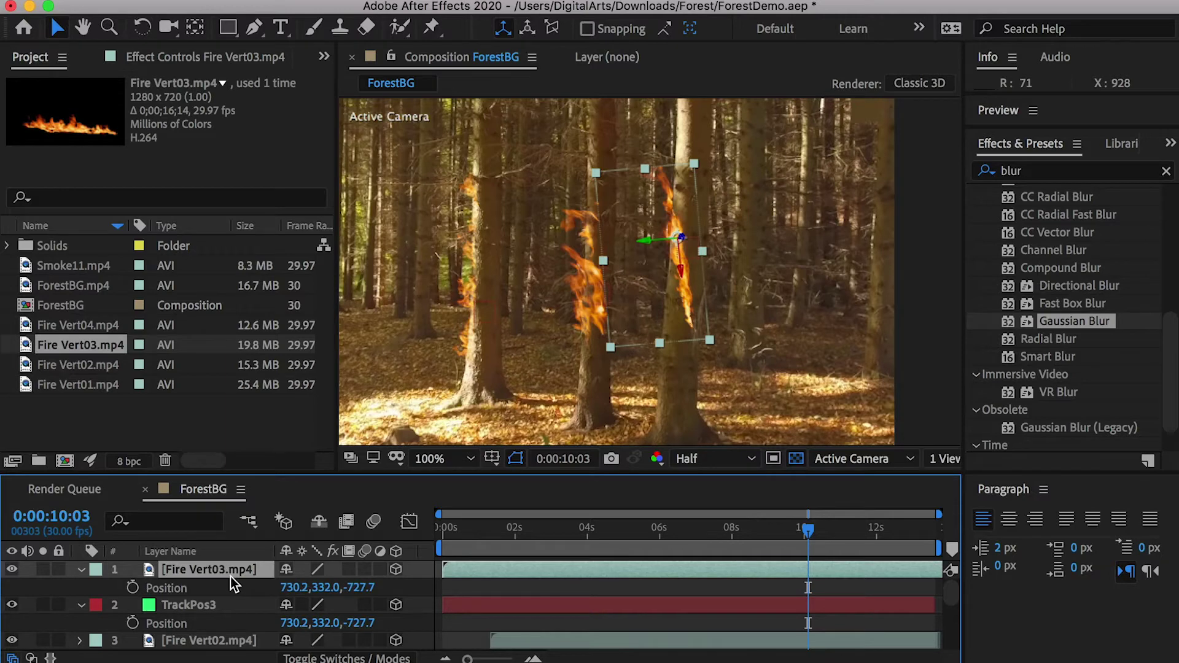
key("End")
scroll(636, 284, "up", 1)
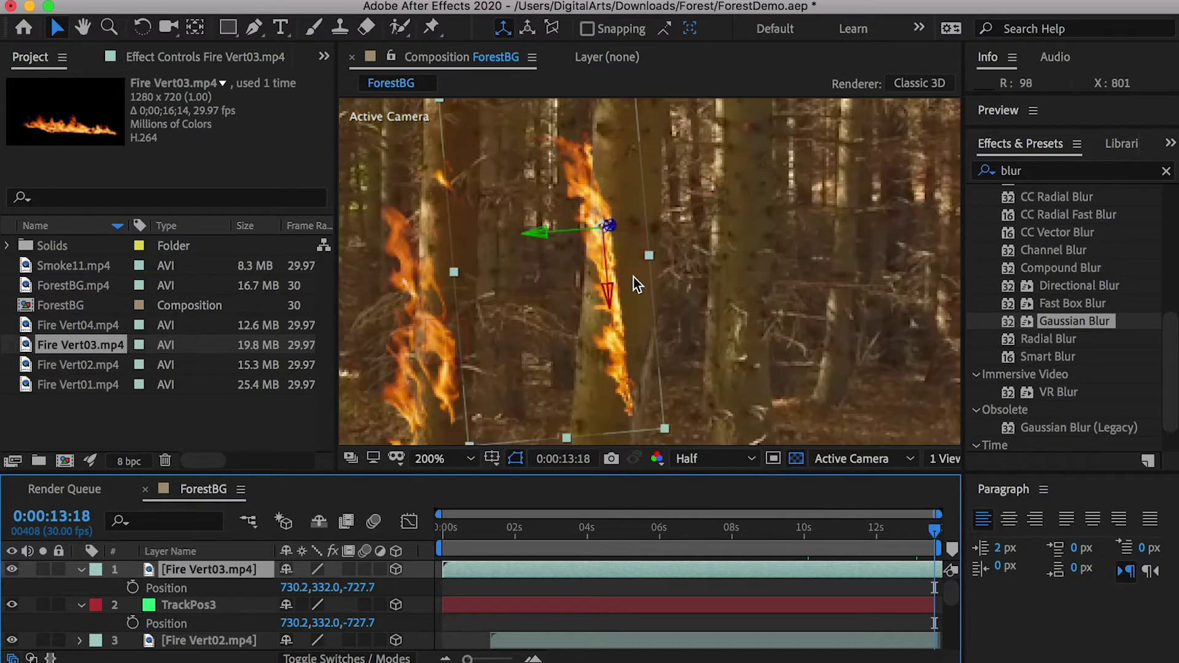
left_click_drag(545, 232, 532, 231)
key("r")
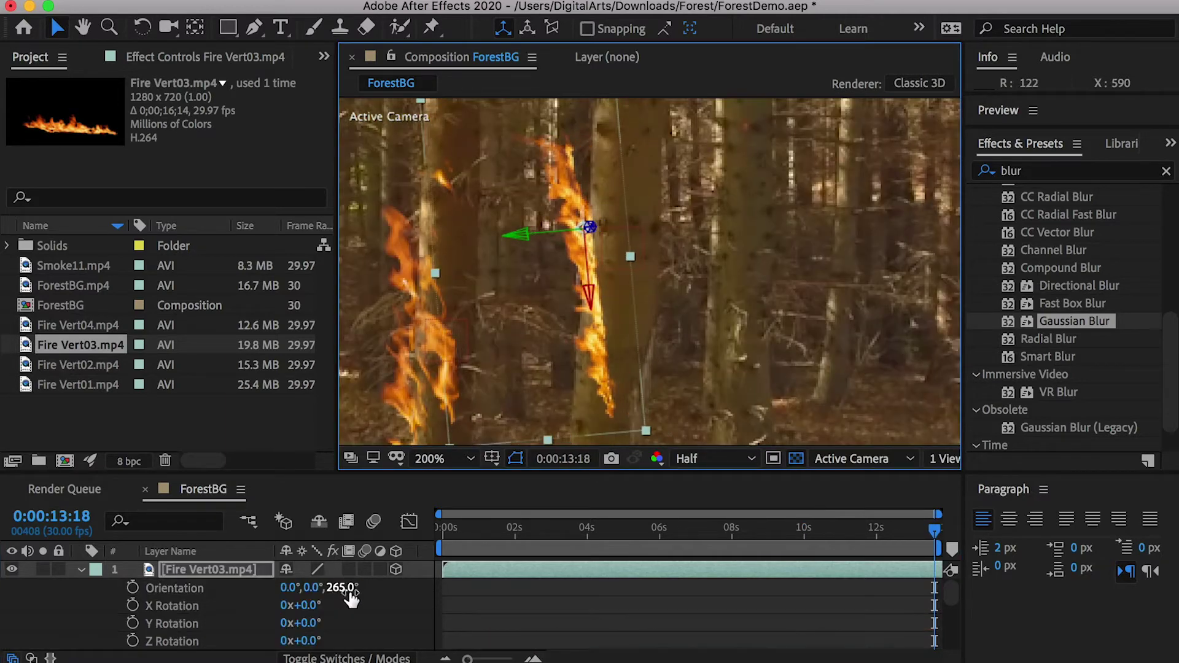
left_click_drag(347, 583, 349, 582)
left_click_drag(517, 221, 521, 222)
left_click_drag(680, 351, 694, 326)
left_click_drag(339, 587, 340, 587)
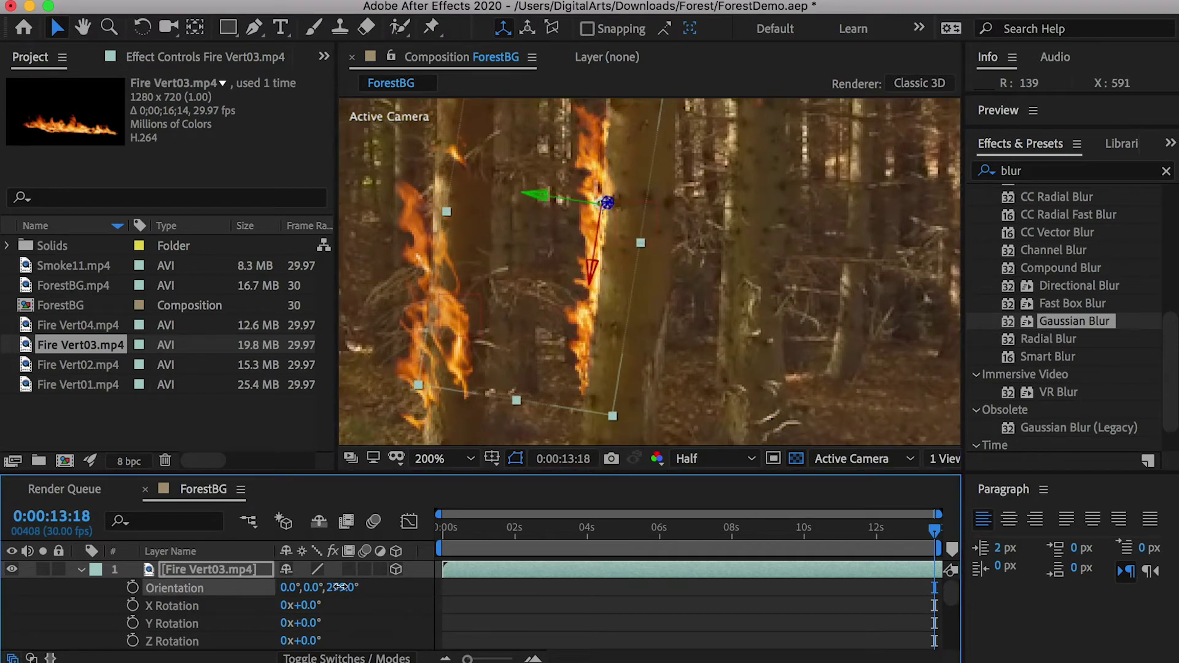
Step: Start orientation and position keyframes on the Fire Vert03.mp4 layer at 0:00:13:18
left_click(132, 588)
key("p")
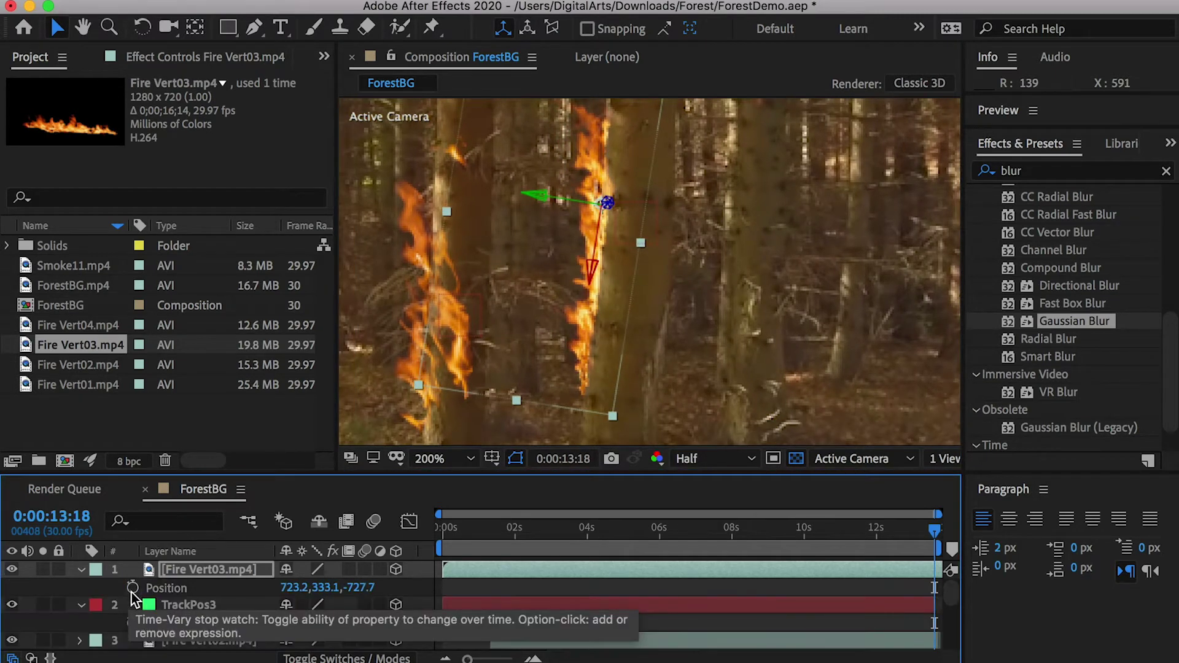
left_click(132, 588)
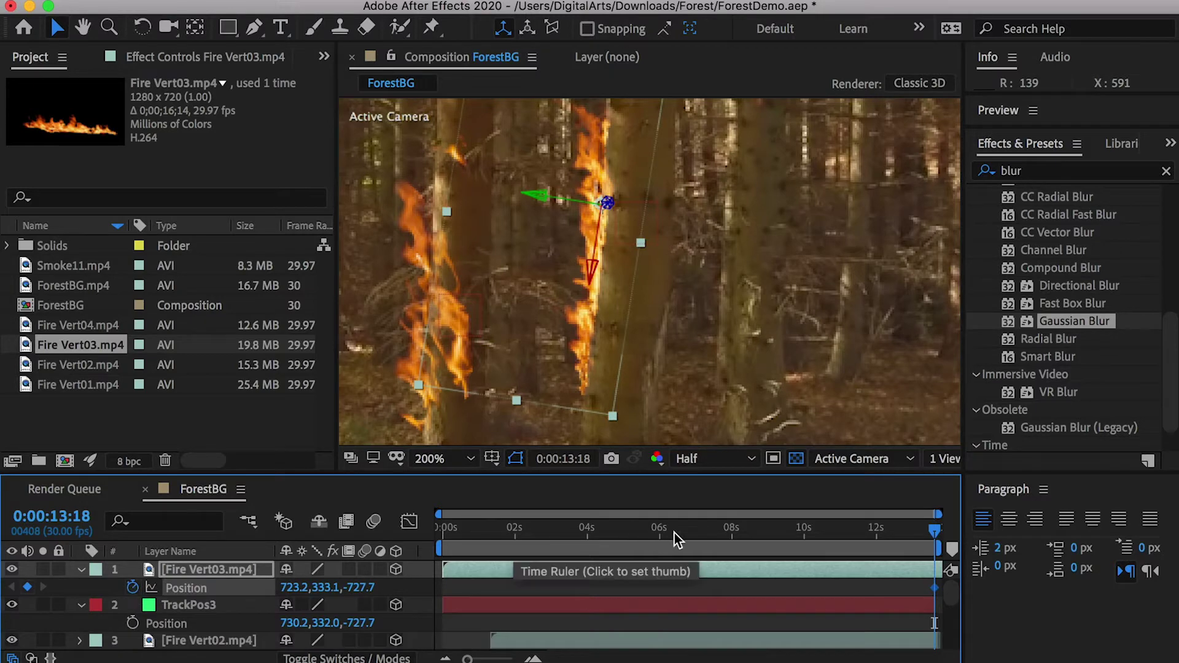
Step: Keyframe Fire Vert03.mp4 at 0:00:05:24 with position 728.5, 333.2, -726.1 and its current orientation, and preview the shot
left_click(650, 532)
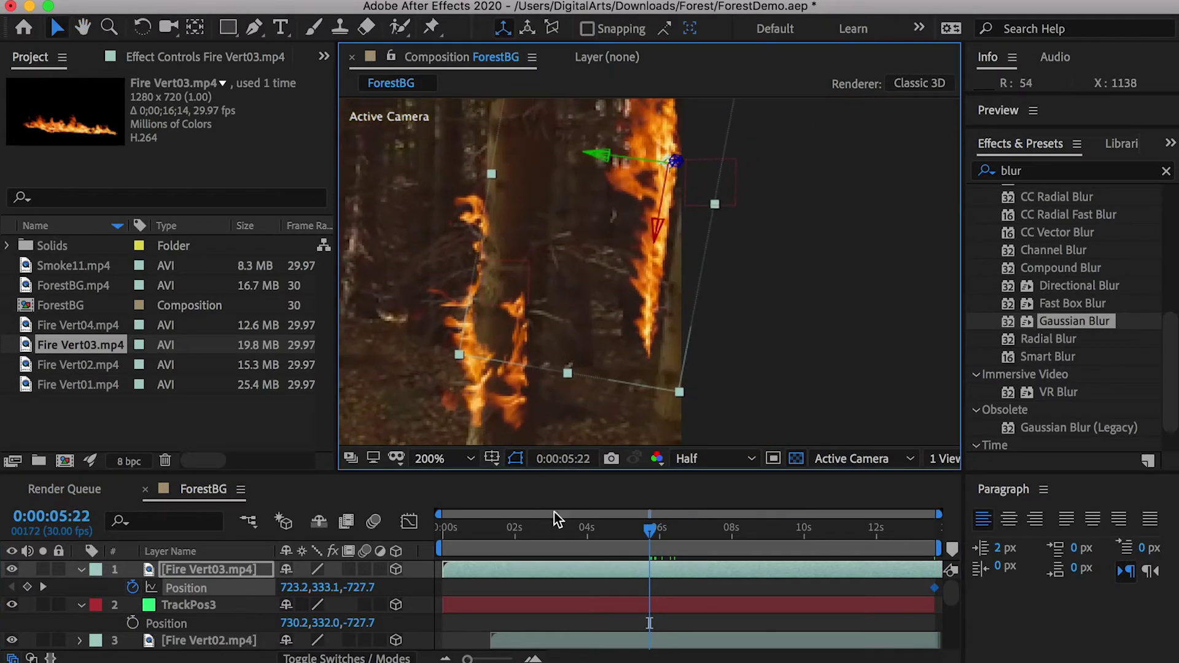
left_click_drag(654, 534, 656, 532)
left_click_drag(592, 151, 605, 150)
left_click_drag(735, 185, 738, 290)
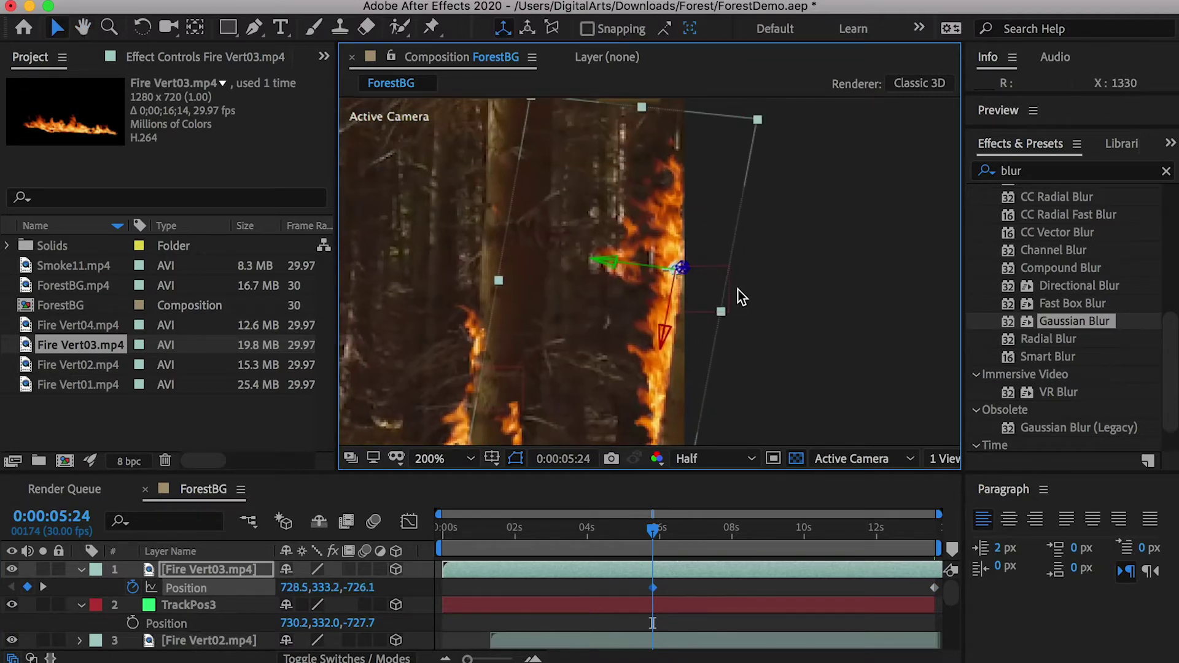
scroll(742, 298, "down", 1)
key("r")
left_click(27, 588)
key("space")
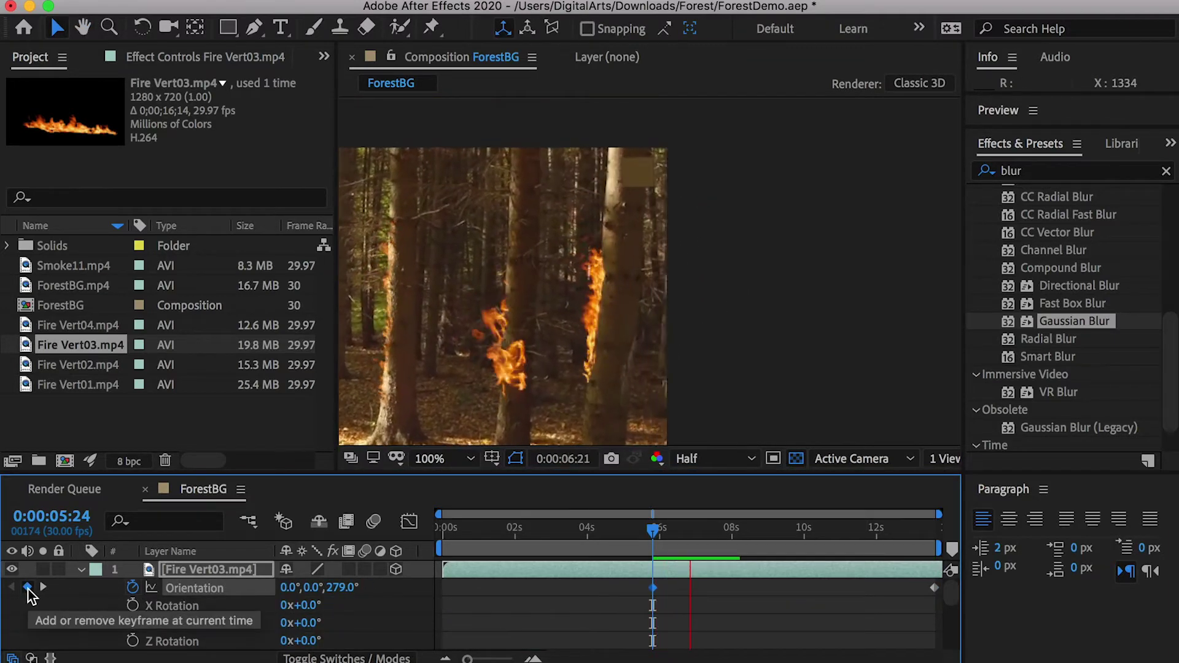
left_click(754, 529)
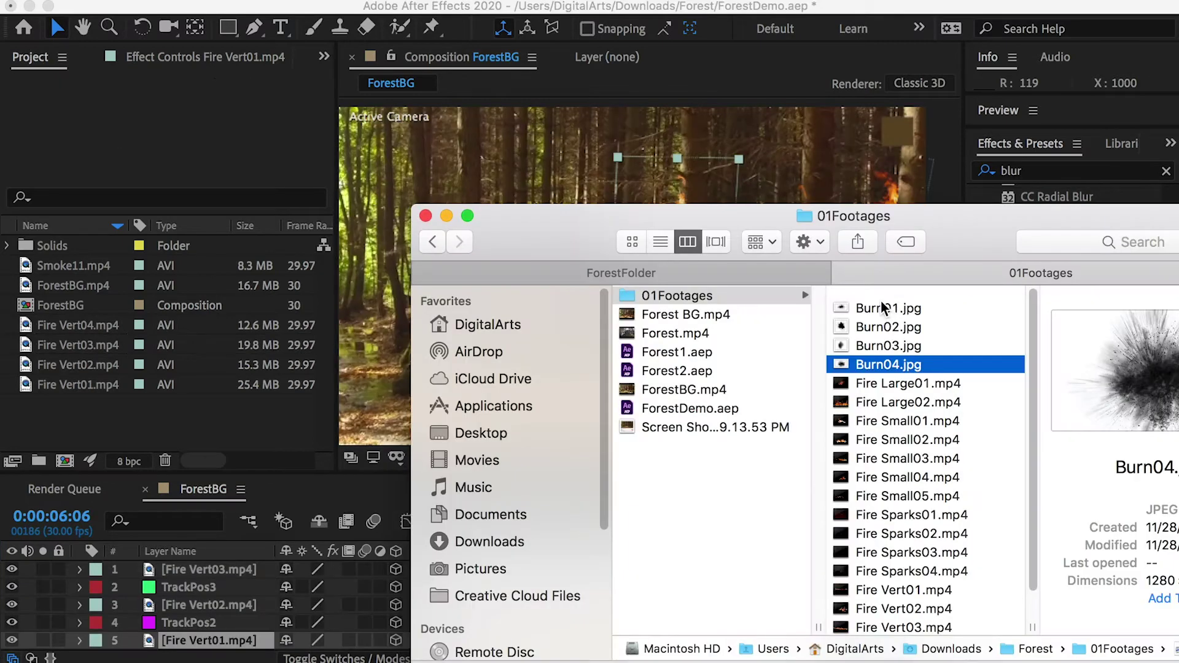
Step: Import the Burn01.jpg to Burn04.jpg images and add Burn01.jpg to the composition directly above the TrackPos1 layer
scroll(882, 307, "down", 1)
left_click(874, 296, "shift")
left_click_drag(894, 323, 148, 418)
left_click_drag(122, 470, 191, 636)
scroll(184, 609, "down", 2)
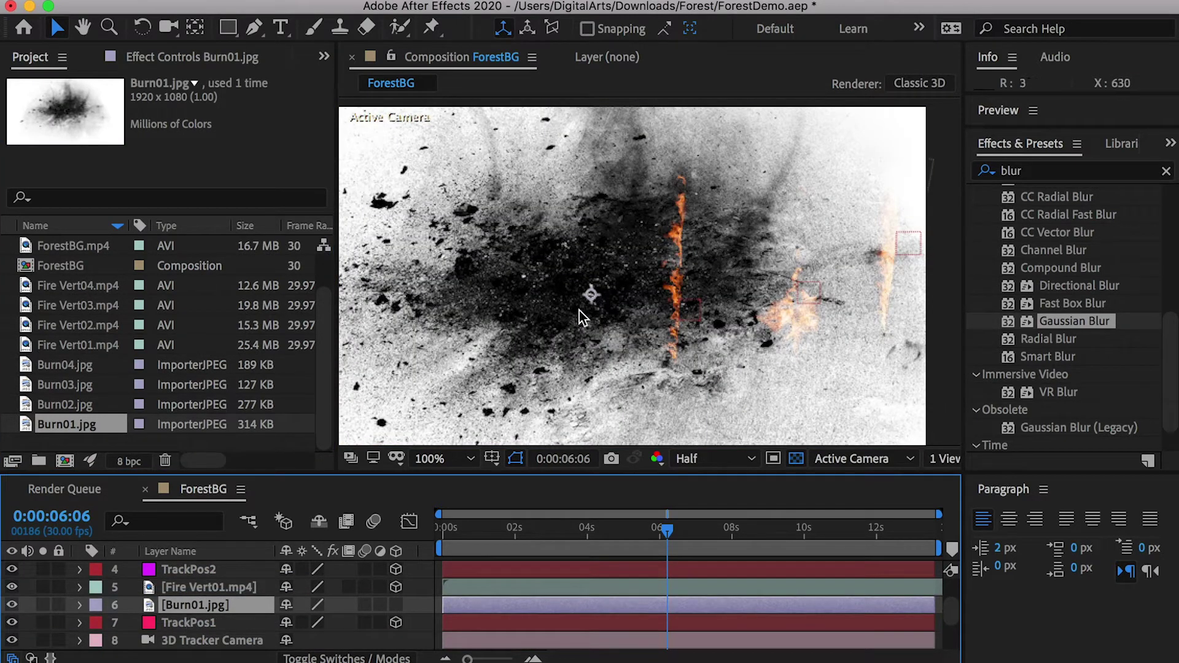
Step: Set the Burn01.jpg layer's blending mode to Multiply and make the layer 3D
right_click(200, 609)
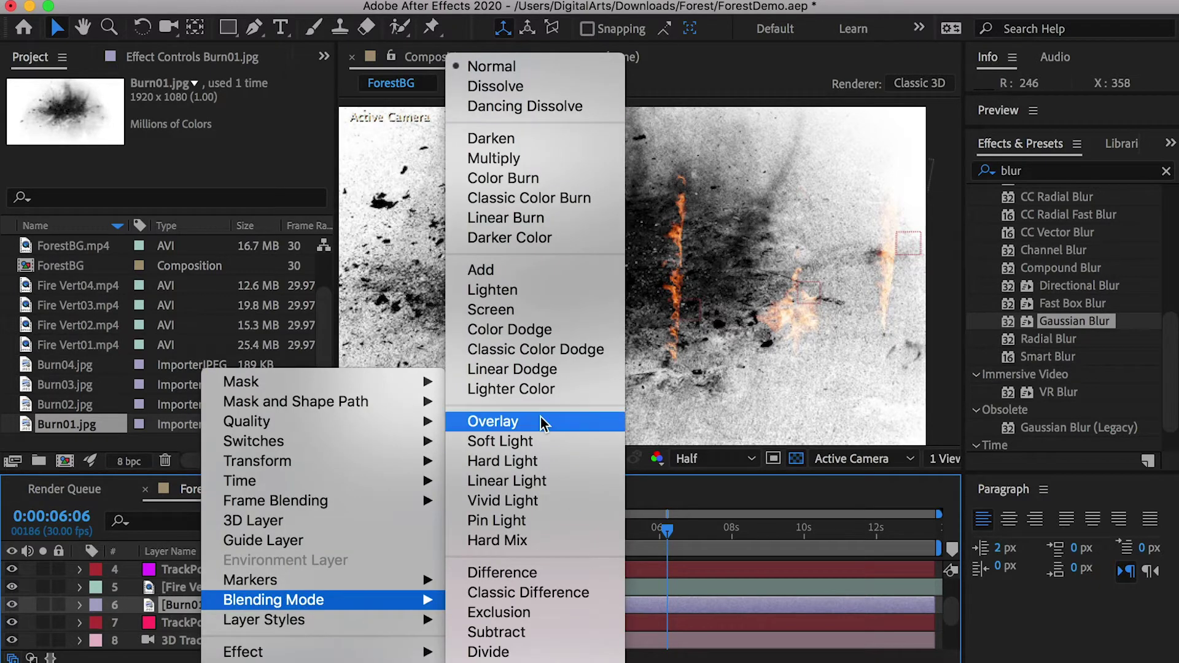
left_click(532, 159)
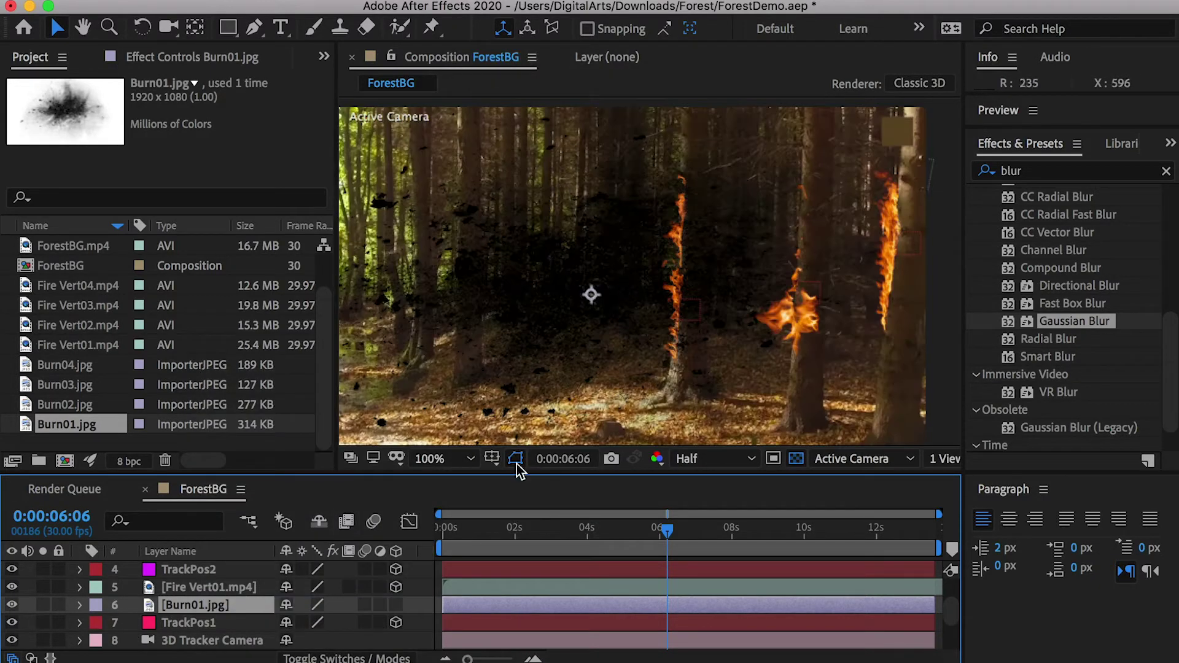
left_click(395, 606)
Step: Copy the TrackPos1 null's position onto the Burn01.jpg layer
left_click(203, 623, "shift")
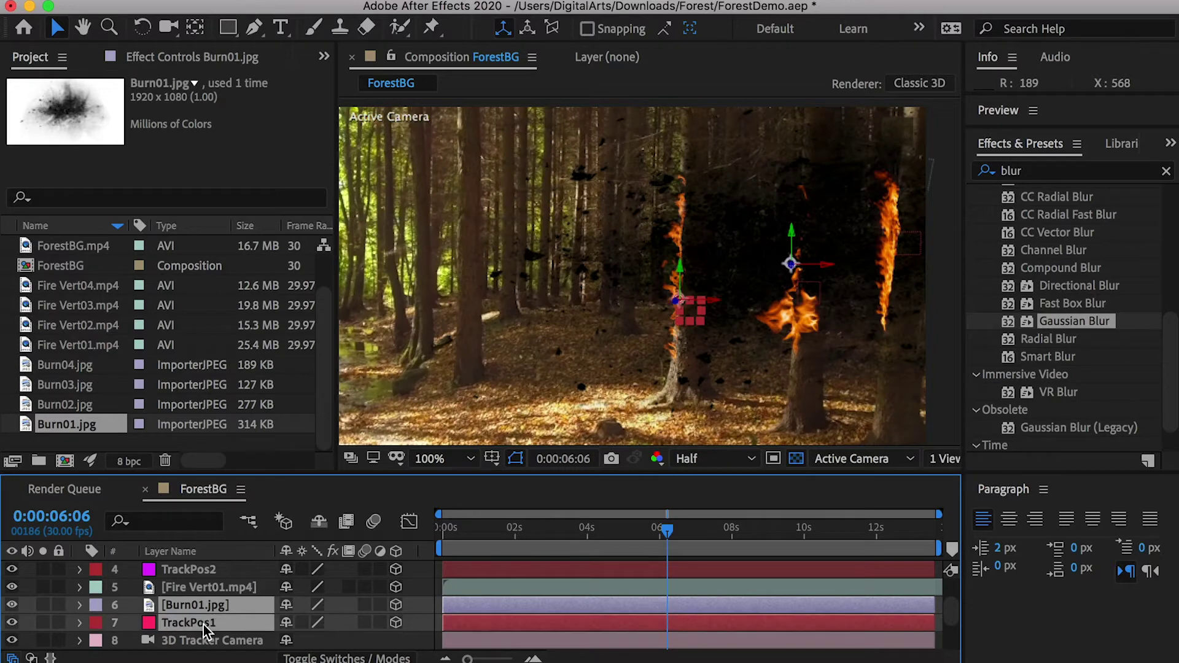
key("p")
left_click(172, 627)
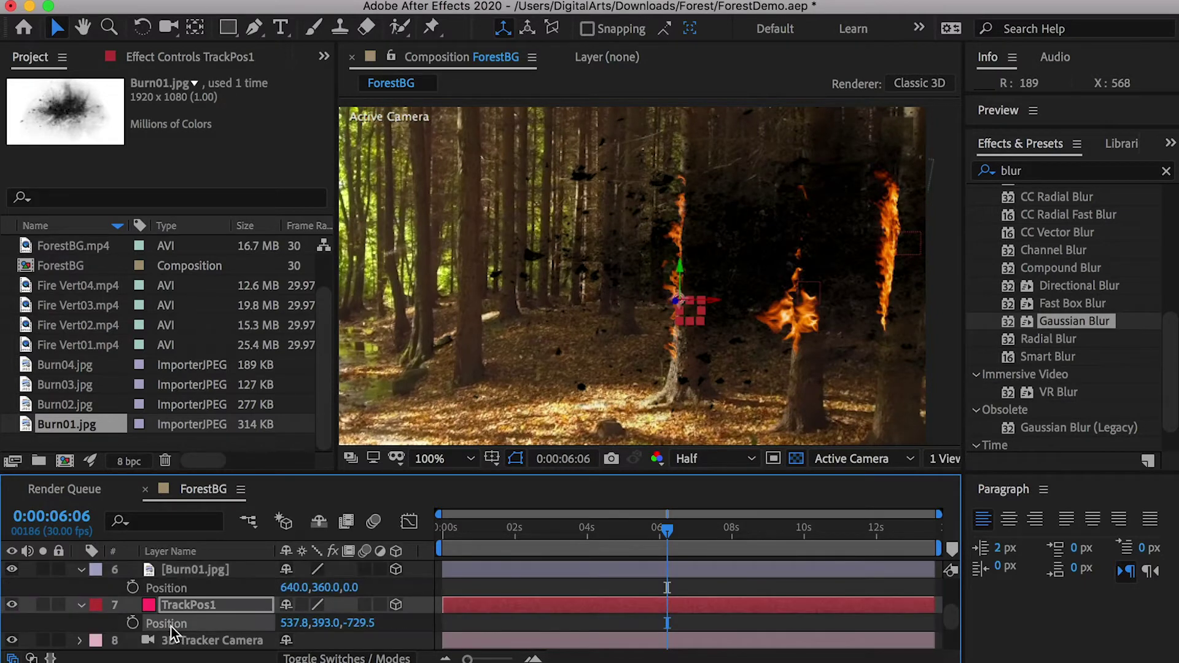
left_click(168, 589)
key("cmd+v")
Step: Scale the Burn01.jpg layer down to 9%
left_click(194, 572)
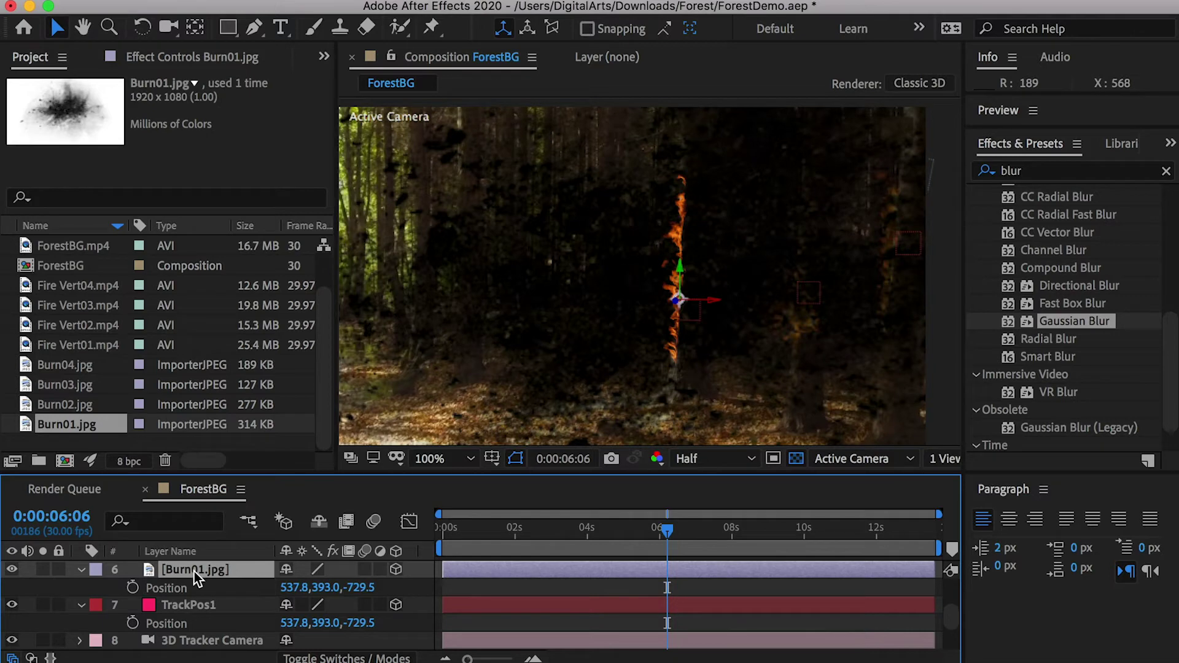
key("s")
left_click_drag(350, 588, 246, 586)
Step: Set the Burn01.jpg layer's Z orientation to 273° and move the burn mark onto the first tree's trunk
key("r")
scroll(687, 304, "up", 1)
left_click_drag(687, 304, 595, 256)
mouse_move(538, 276)
left_mouse_down()
mouse_move(576, 278)
mouse_move(564, 277)
left_mouse_up()
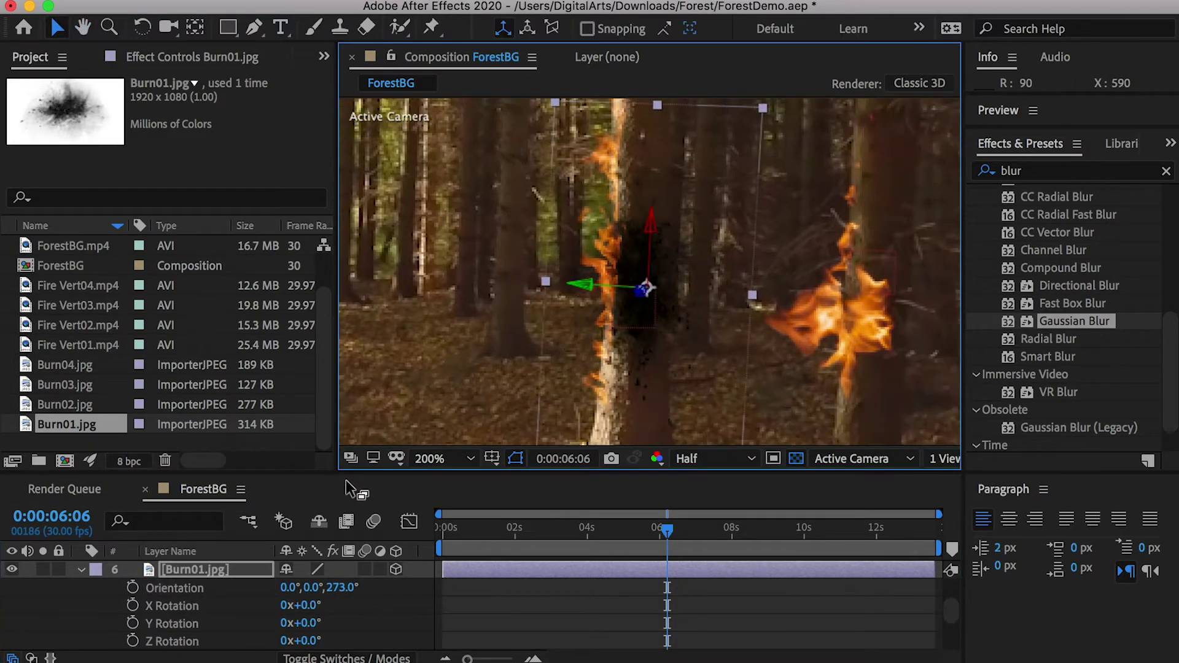
Step: Unlink the Burn01.jpg layer's scale proportions, narrow its Y scale to 5%, and preview the shot
key("s")
left_click(287, 588)
left_click_drag(328, 590, 324, 588)
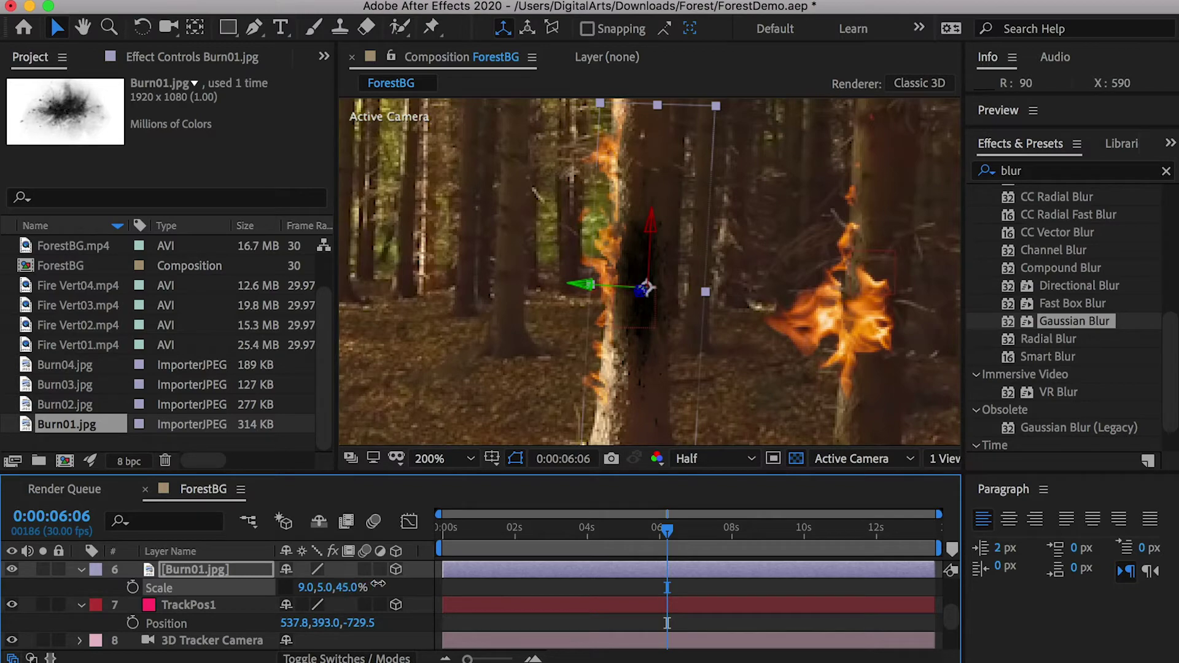
key("space")
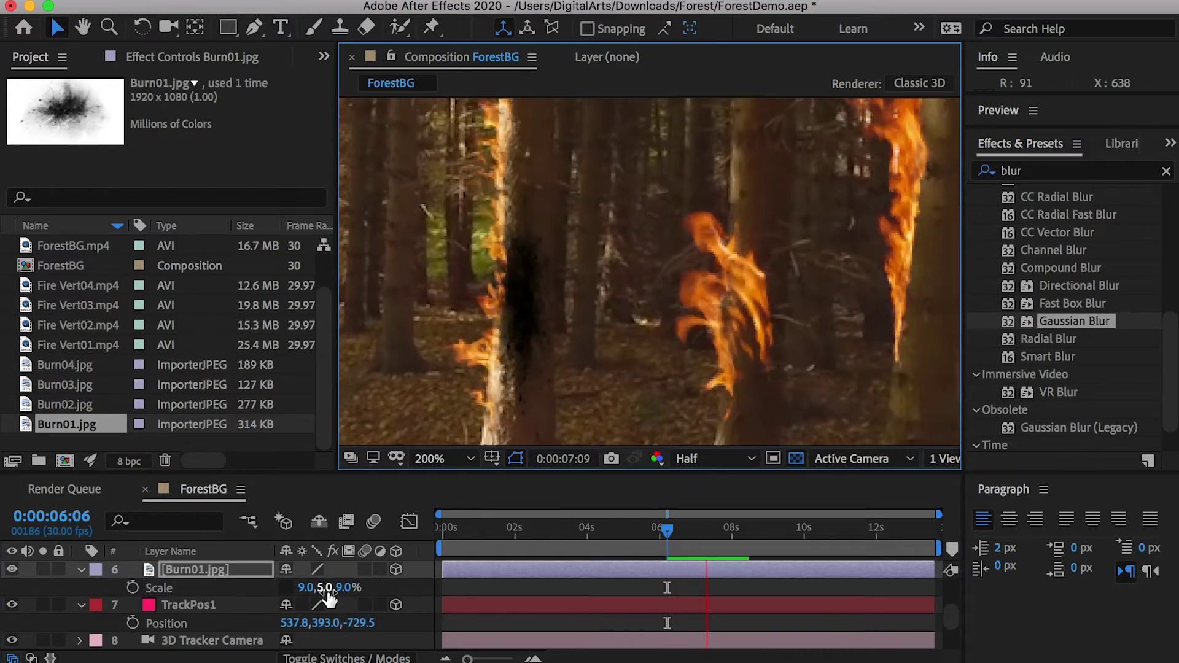
key("space")
scroll(562, 350, "down", 2)
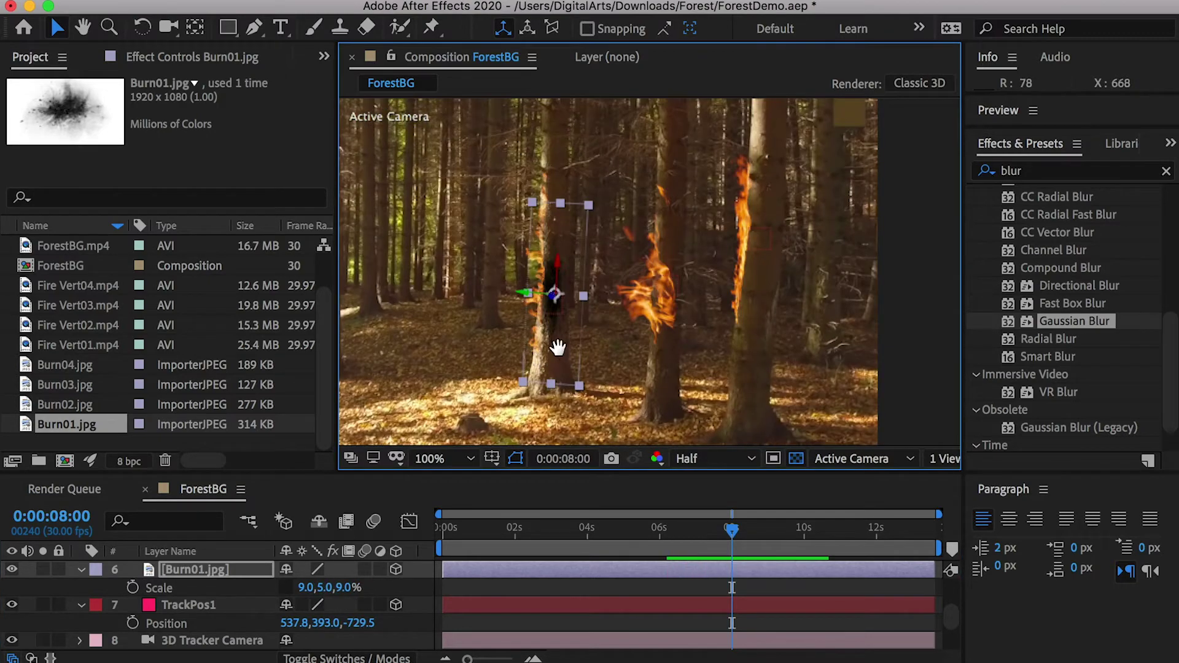
key("space")
Step: Stretch the Burn01.jpg layer to an X scale of 17%, reposition it on the first trunk, and preview the shot
left_click_drag(305, 588, 320, 588)
left_click_drag(469, 308, 458, 294)
key("space")
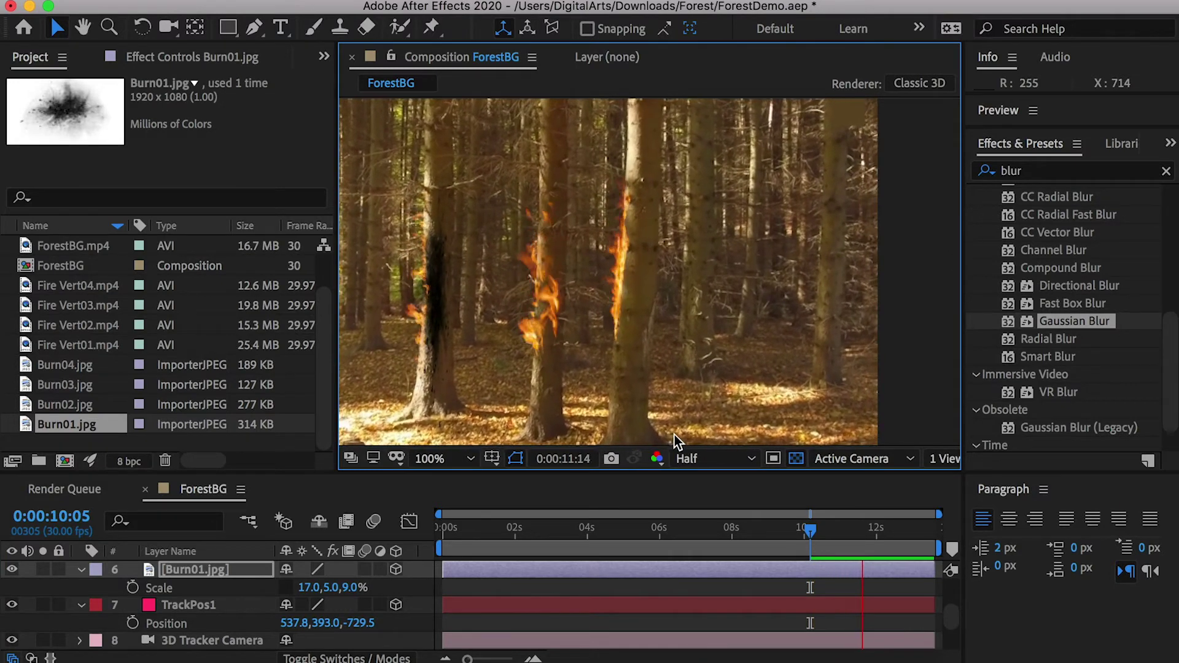
Step: Start position keyframes on the Burn01.jpg layer at 0:00:13:18, with the burn mark on the first trunk
left_click(952, 536)
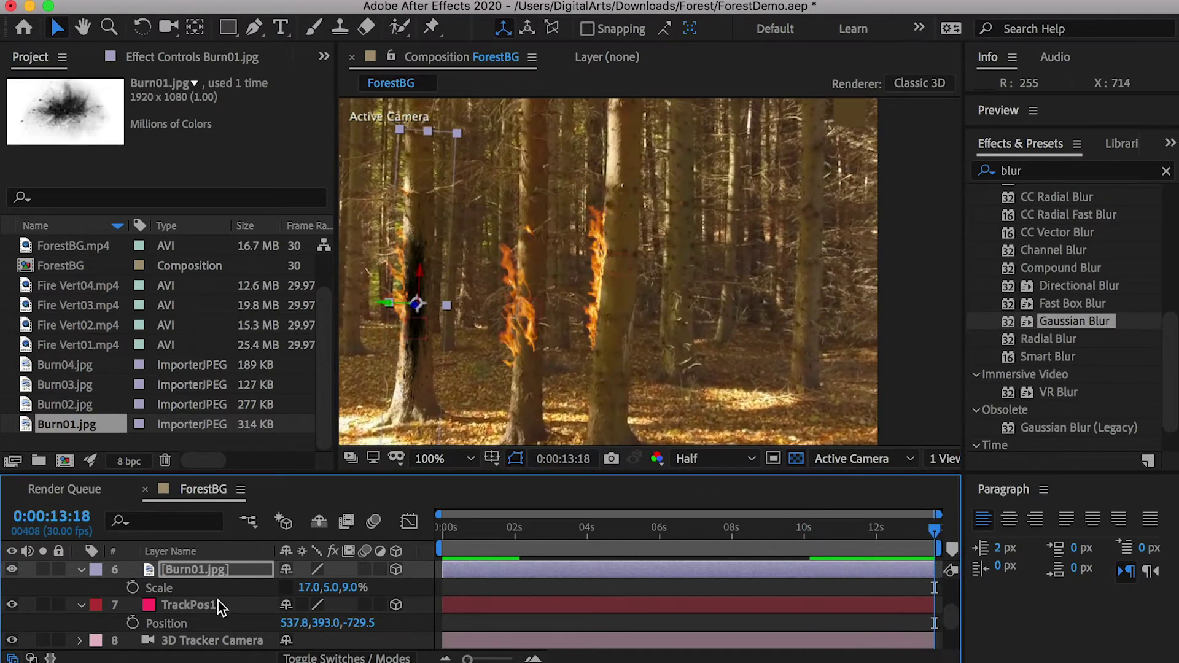
scroll(209, 607, "up", 2)
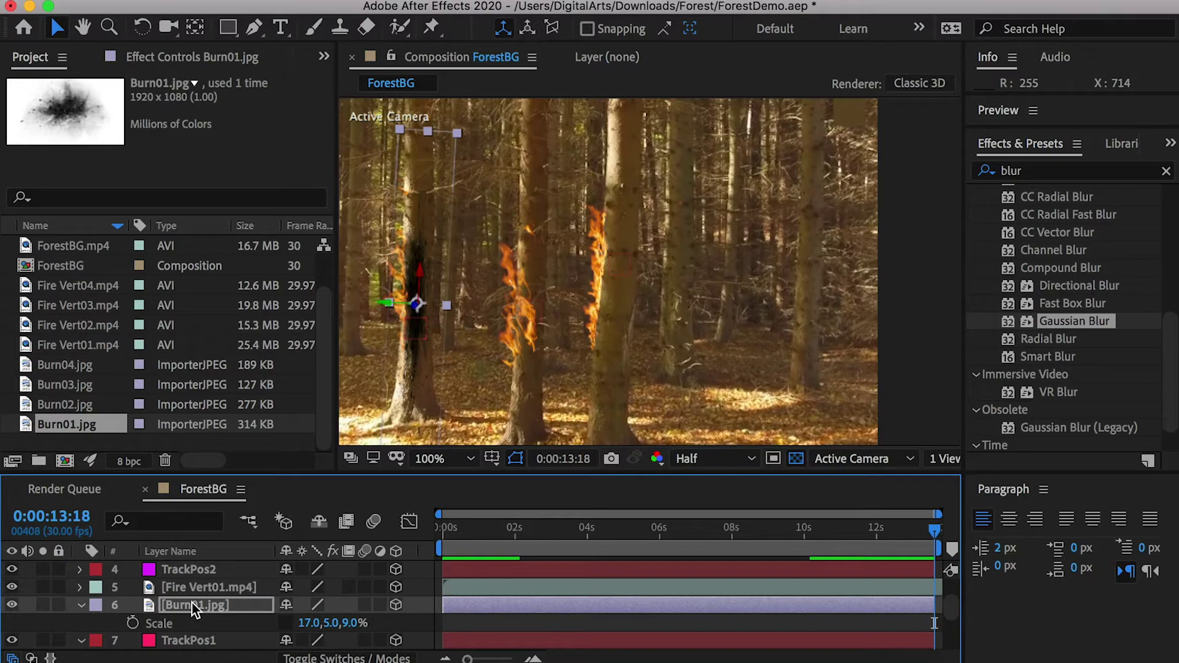
key("p")
key("z")
left_click(460, 316)
key("v")
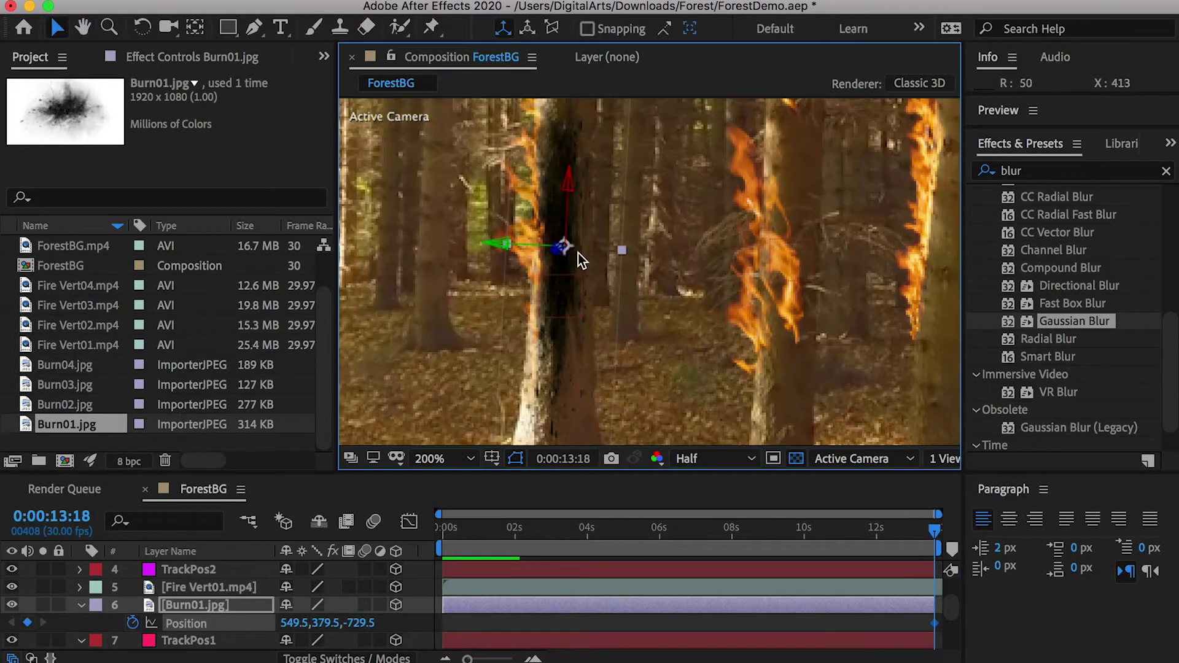
scroll(524, 242, "down", 2)
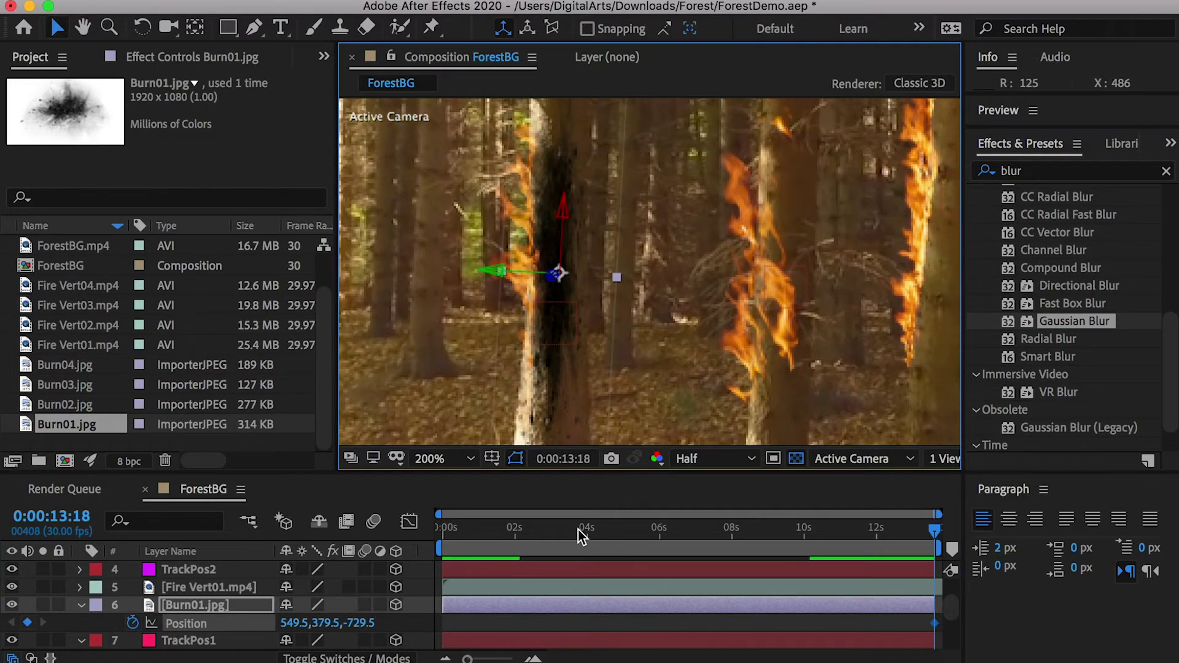
Step: At 0:00:02:28, keyframe the Burn01.jpg layer at position 553.4, 379.7, -729.5 and preview the shot
left_click(567, 530)
left_click_drag(567, 529, 548, 529)
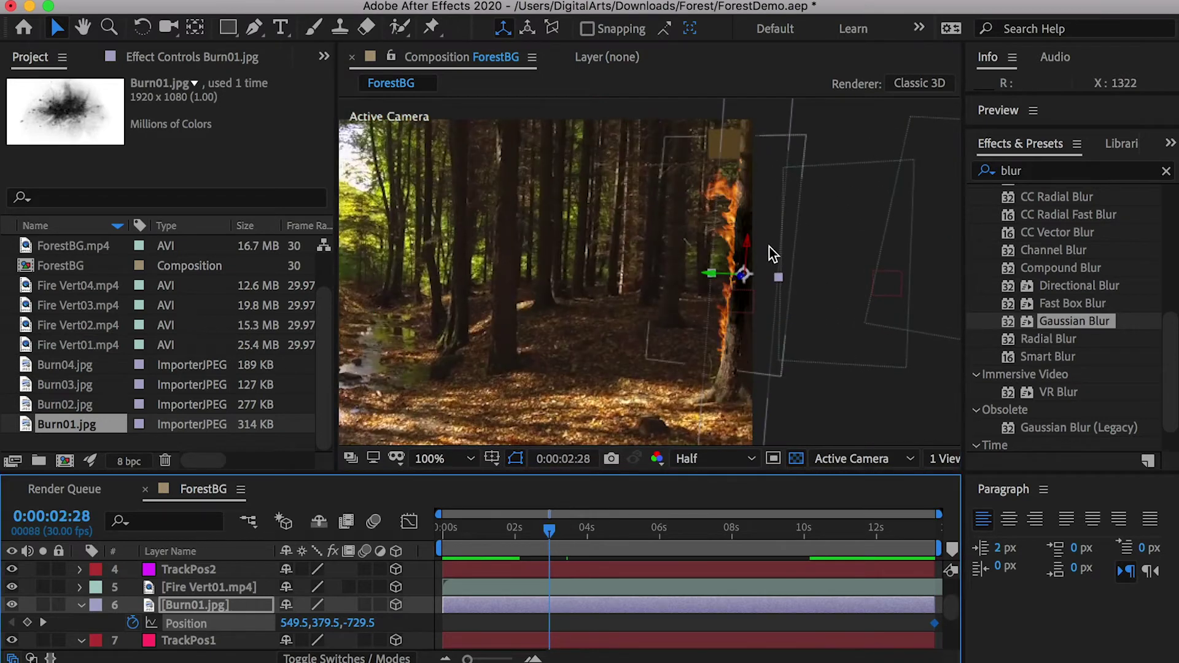
left_click_drag(710, 274, 712, 272)
key("space")
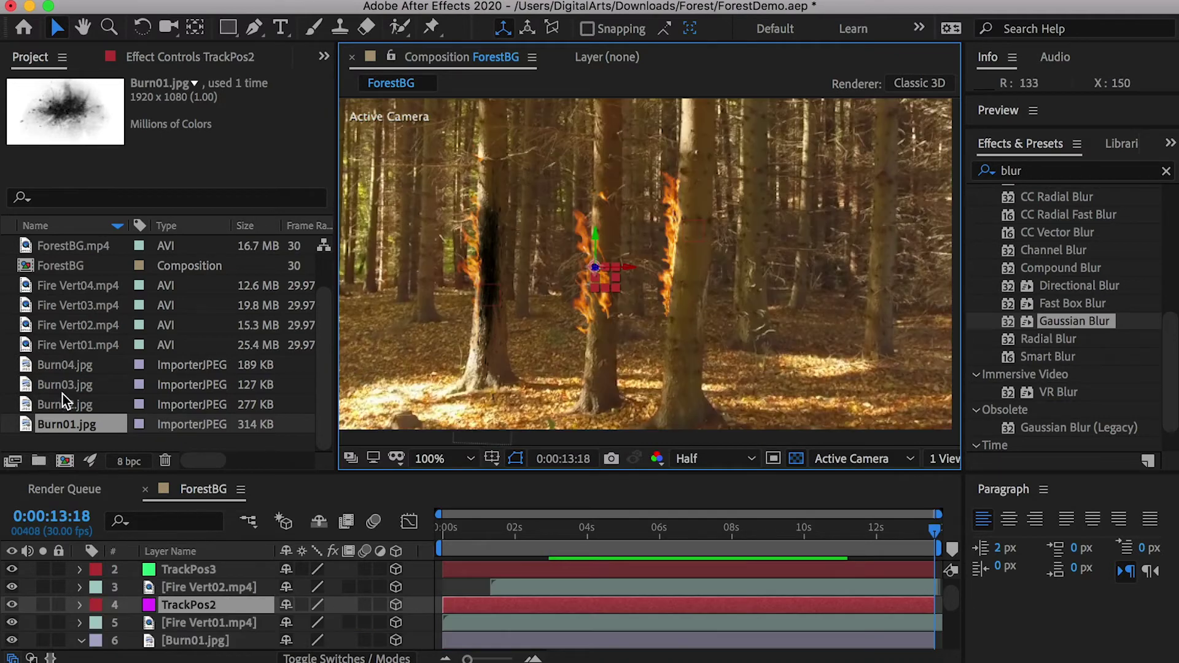
Step: Compare the remaining burn images and add Burn02.jpg to the composition directly above the TrackPos2 layer
left_click(65, 404)
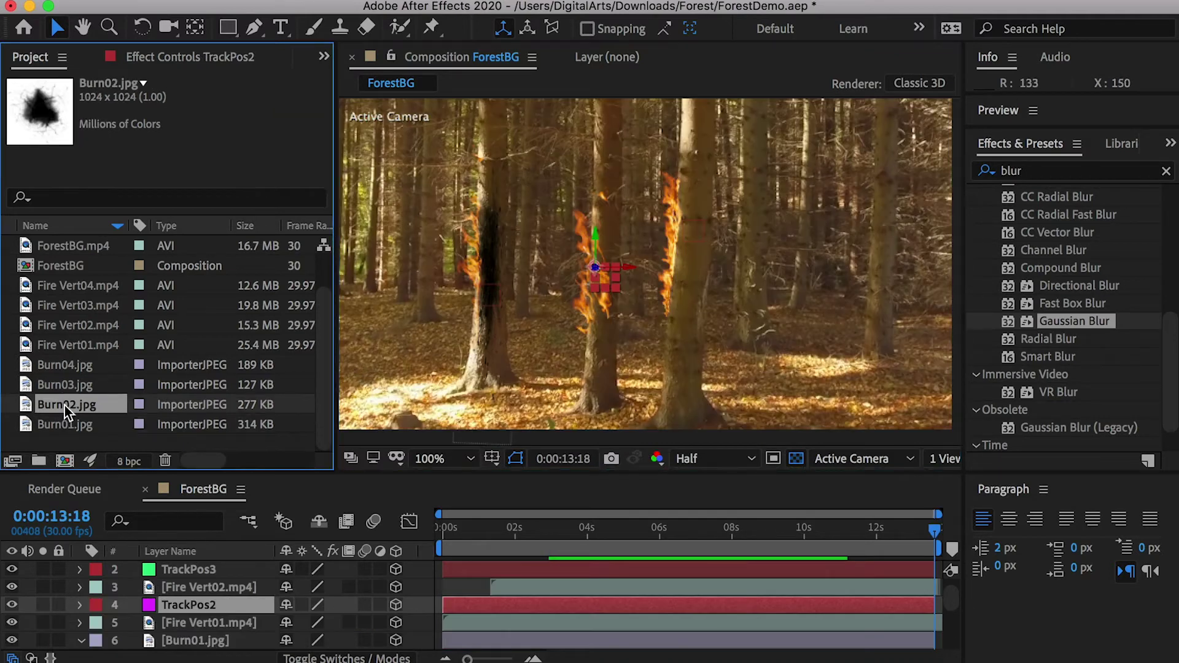
left_click(65, 381)
left_click(80, 364)
left_click(69, 382)
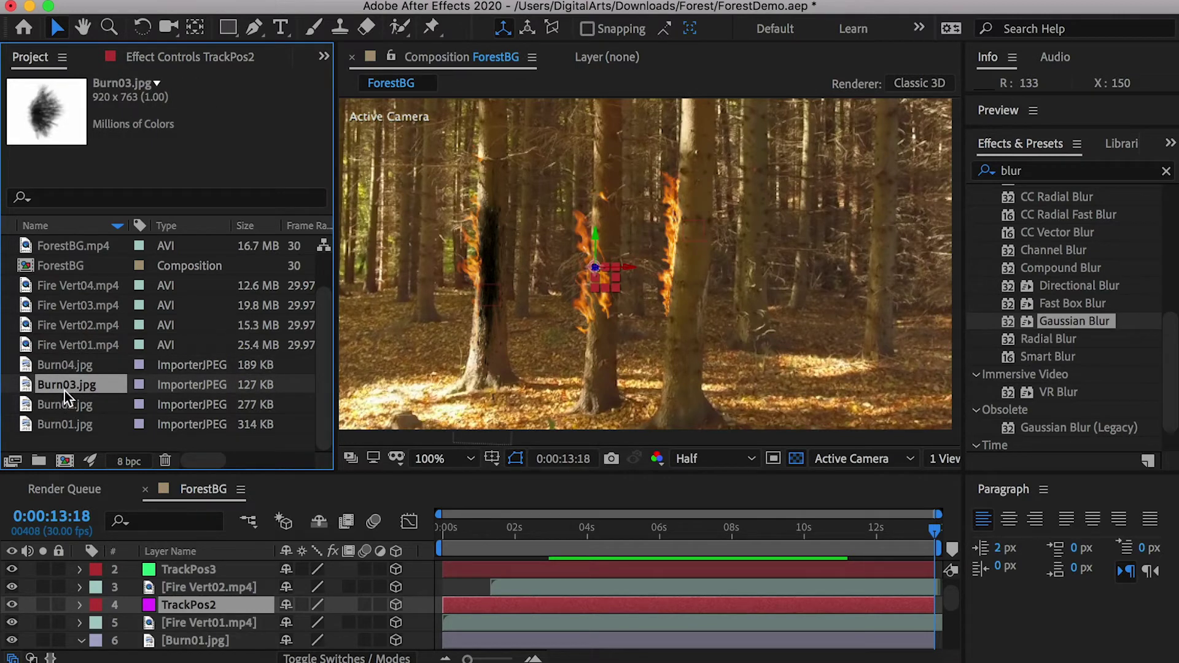
mouse_move(65, 403)
left_mouse_down()
mouse_move(92, 509)
mouse_move(204, 598)
left_mouse_up()
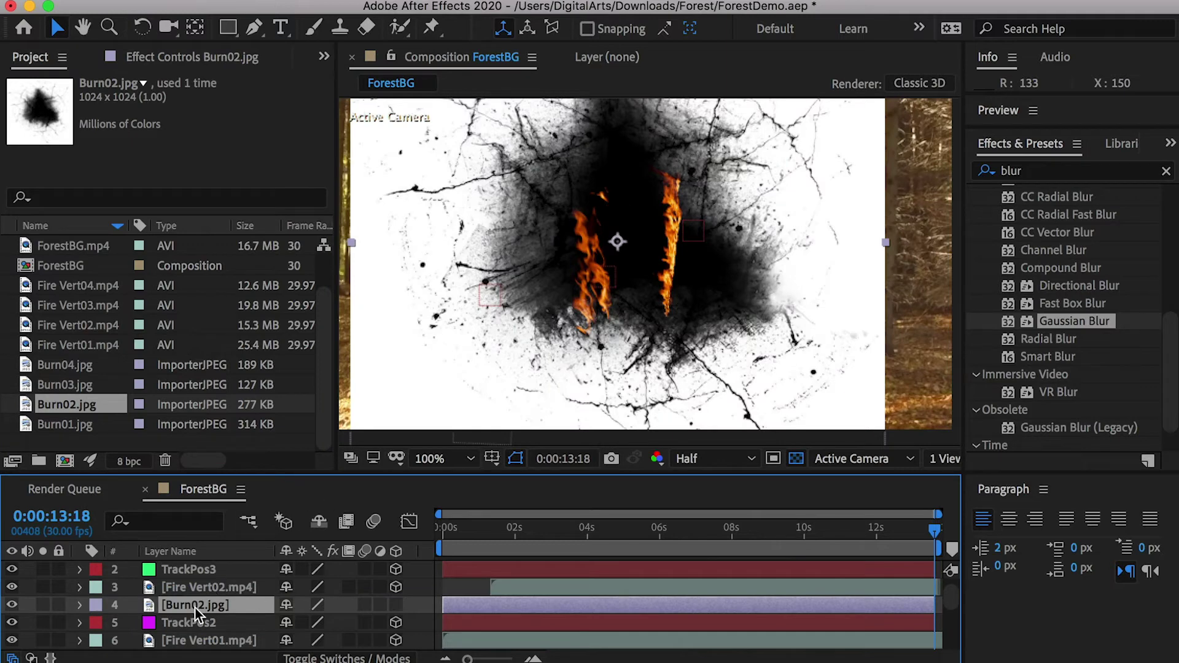
Step: Set the Burn02.jpg layer's blending mode to Multiply and make it a 3D layer
right_click(196, 608)
mouse_move(289, 599)
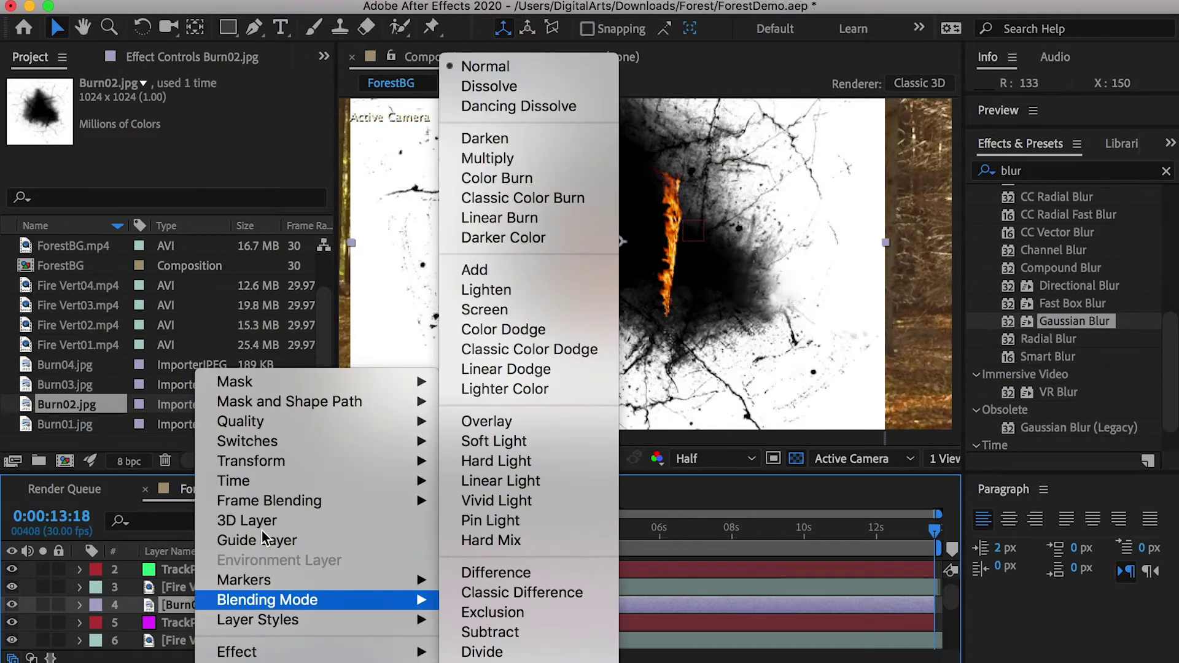
left_click(485, 155)
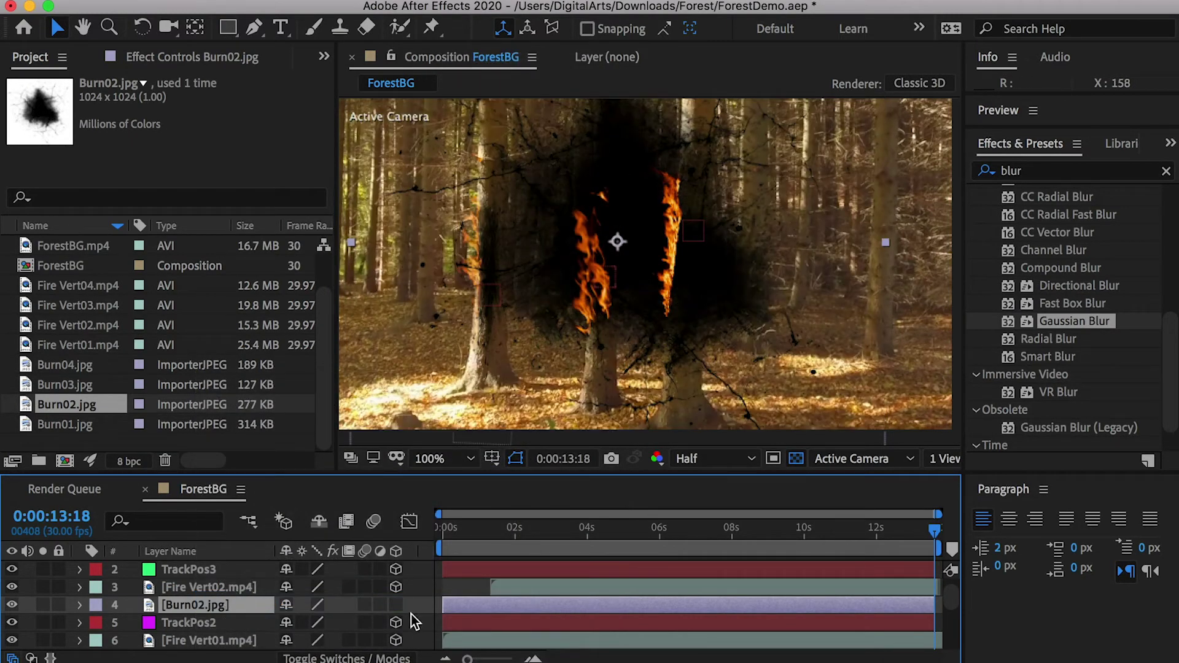
left_click(396, 605)
Step: Copy the TrackPos2 position of 646.3, 376.3, -721.7 to the Burn02.jpg layer
left_click(189, 623, "shift")
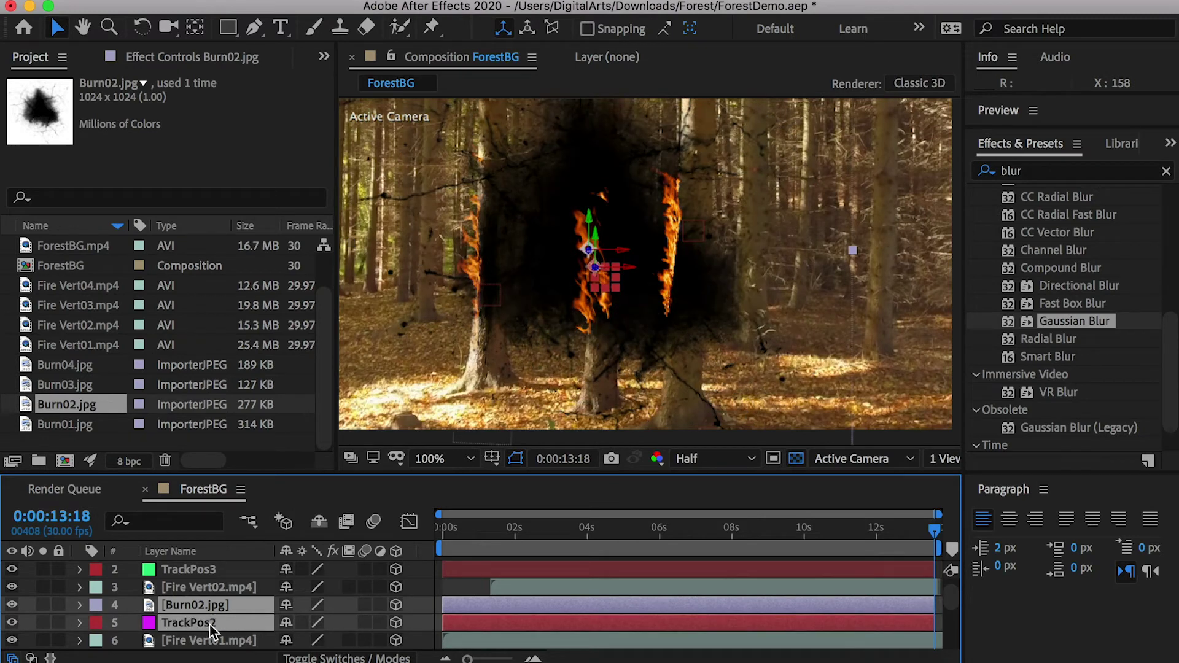
key("p")
scroll(208, 622, "down", 3)
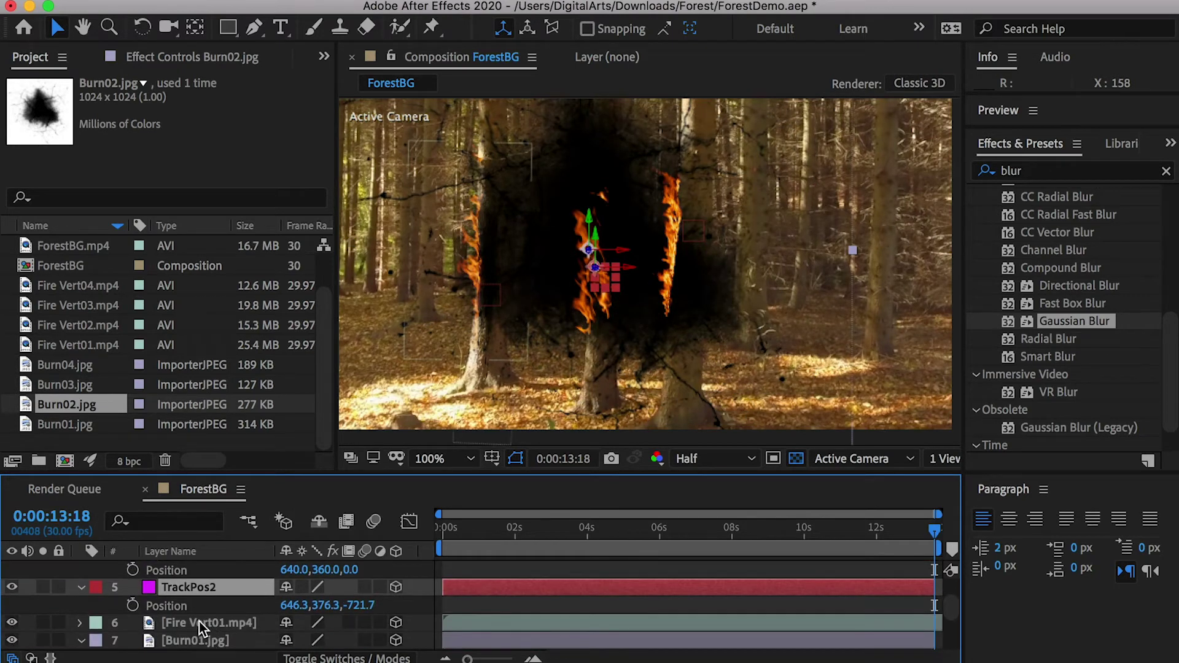
scroll(199, 622, "up", 2)
left_click(174, 641)
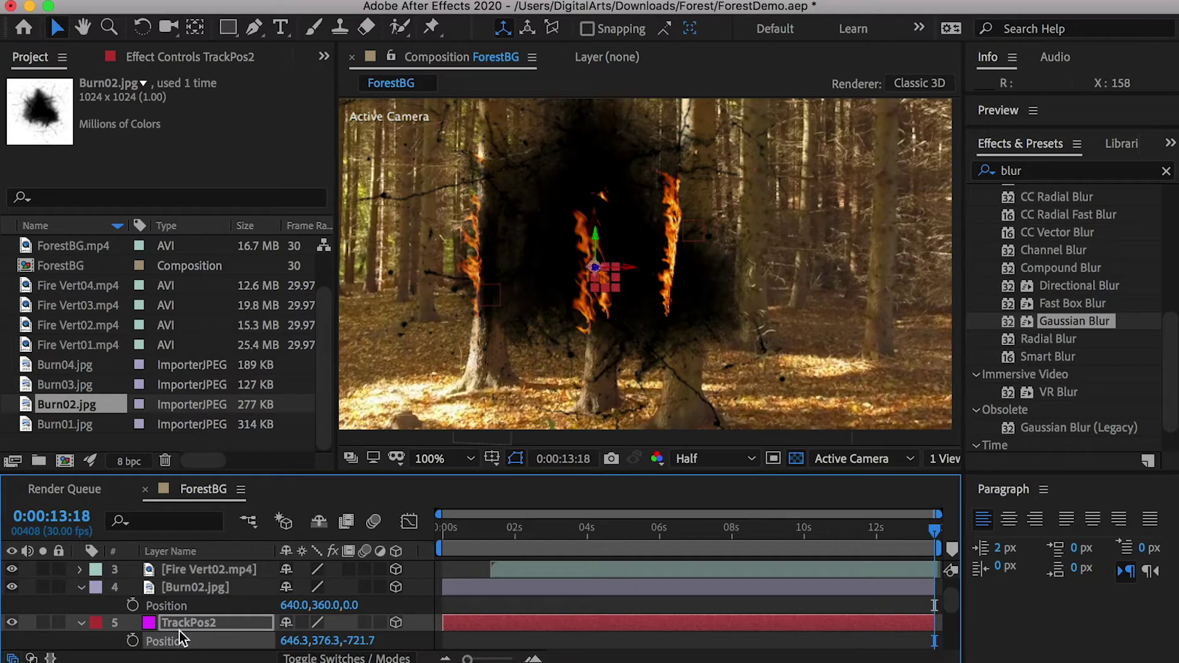
left_click(178, 606)
key("super+v")
Step: Scale the Burn02.jpg layer to 6, 21, 10% and shift the burn mark onto the second trunk
key("s")
left_click_drag(310, 605, 240, 594)
key("period")
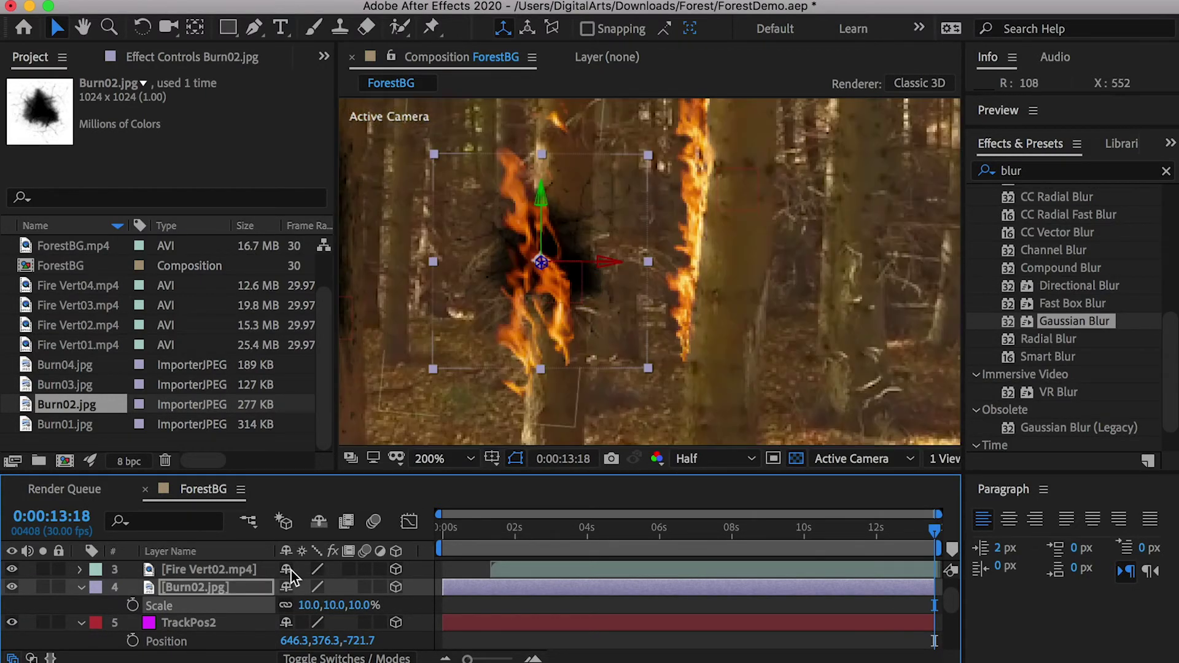
left_click_drag(310, 606, 393, 606)
key("p")
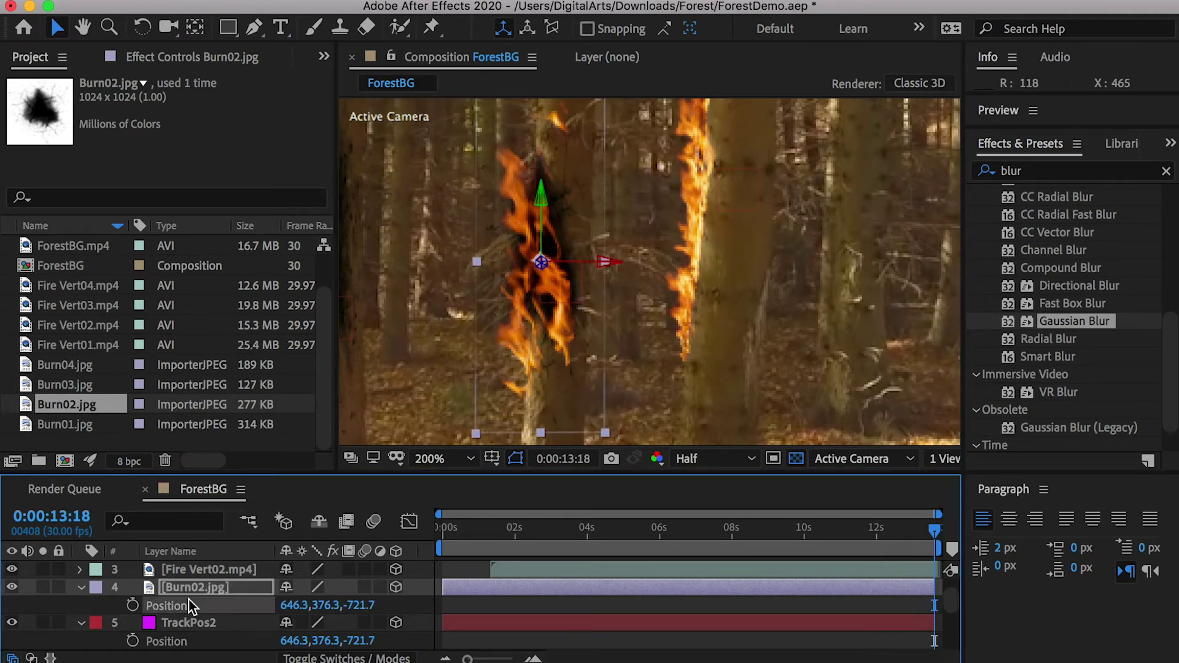
left_click_drag(605, 265, 625, 277)
key("s")
left_click_drag(558, 198, 558, 215)
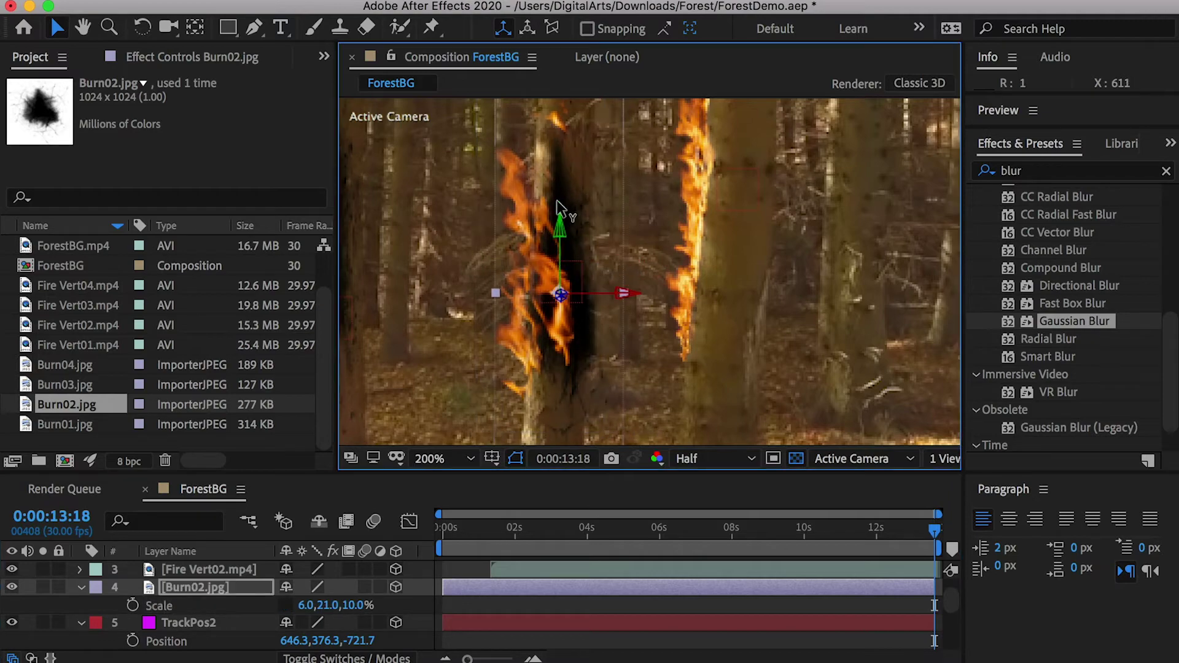
Step: Keyframe the Burn02.jpg layer's position at 0:00:13:18 and again at 0:00:04:22, realigning the mark with the trunk
left_click(133, 606)
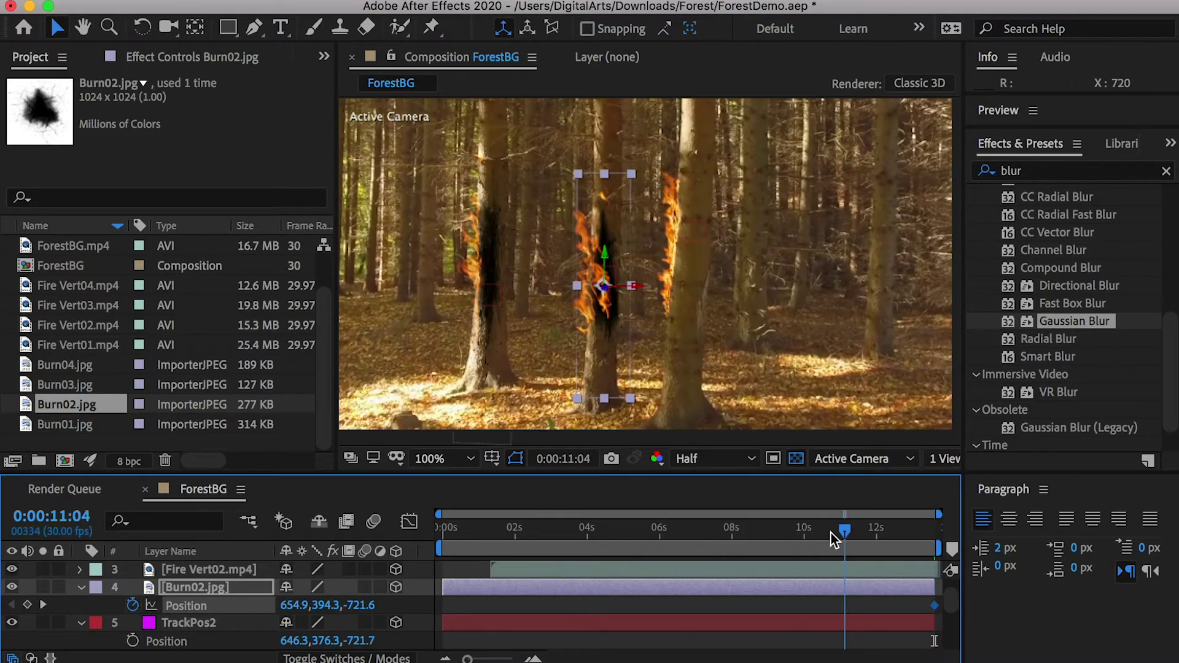
left_click_drag(831, 533, 613, 530)
scroll(860, 258, "up", 2)
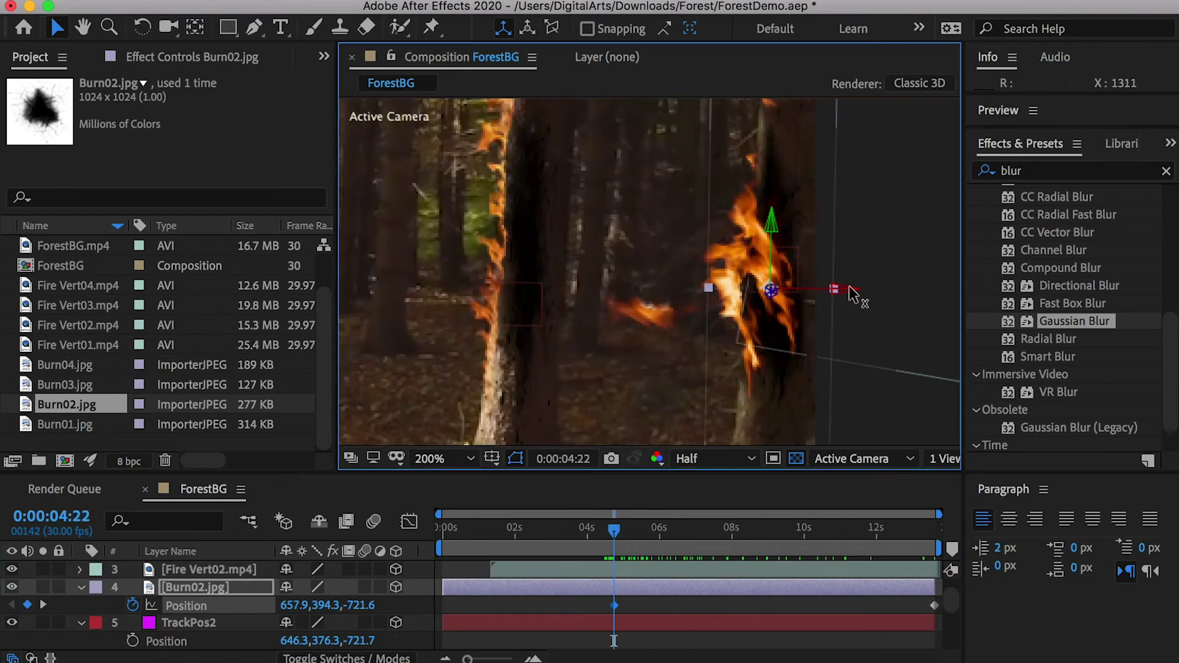
left_click_drag(849, 286, 851, 286)
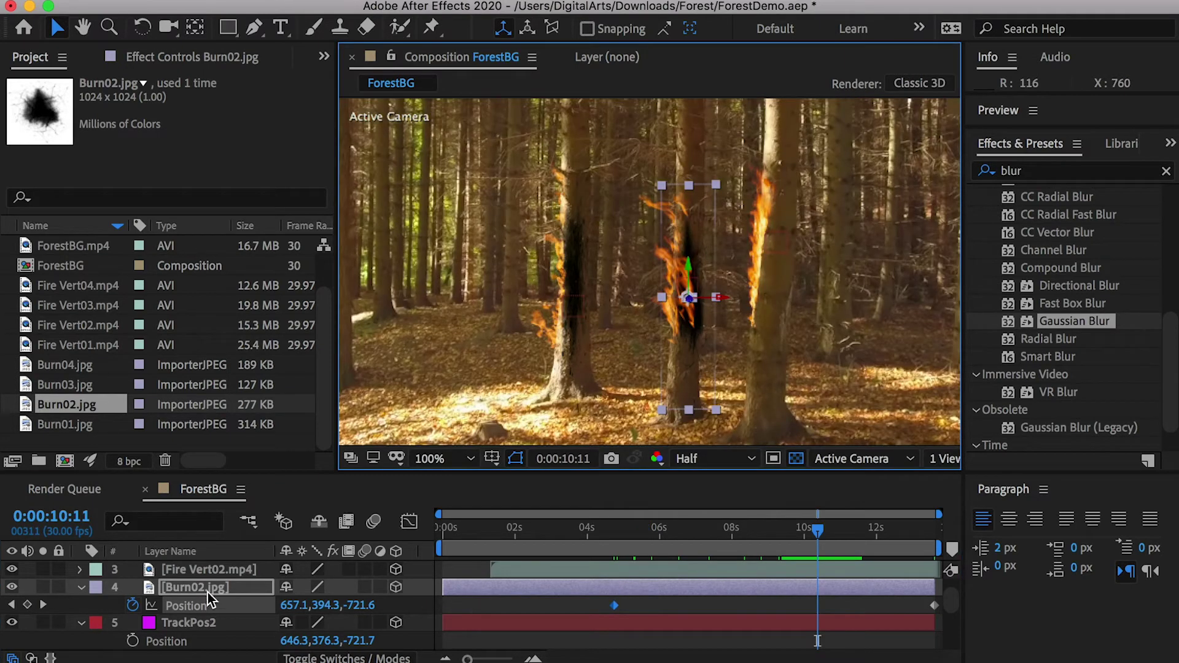
Step: Set the Burn02.jpg layer's opacity to 75%
left_click(204, 588)
key("t")
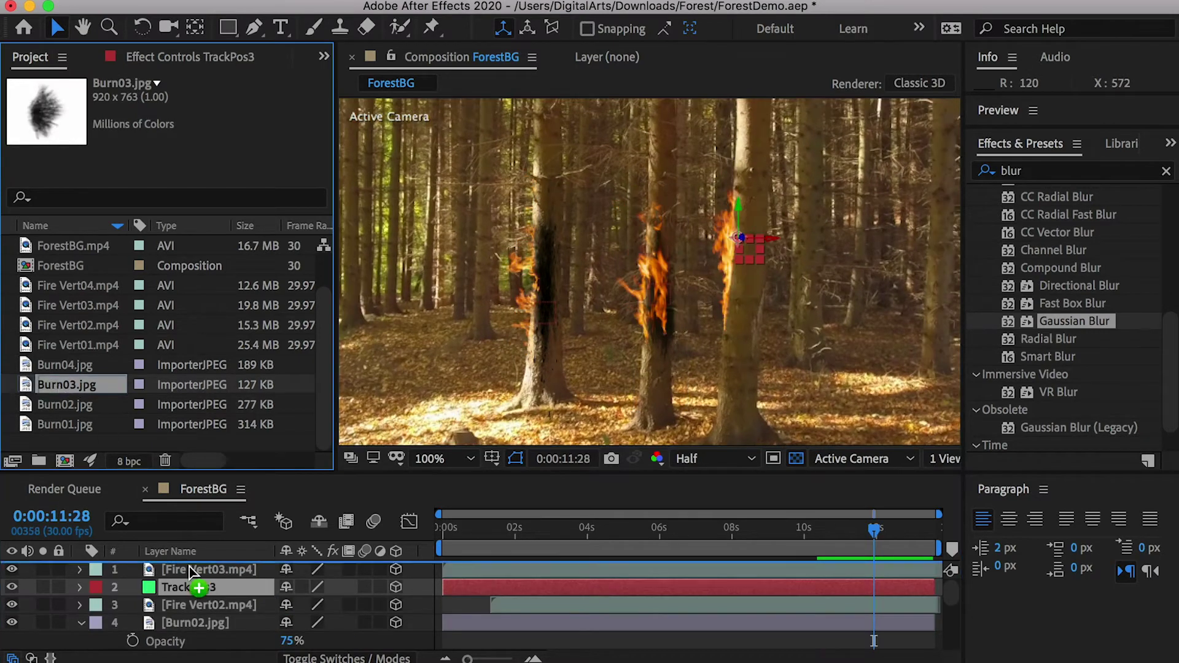
Step: Add Burn03.jpg directly above the TrackPos3 layer and move its anchor point to the left side of the burn mark
left_click_drag(189, 566, 204, 586)
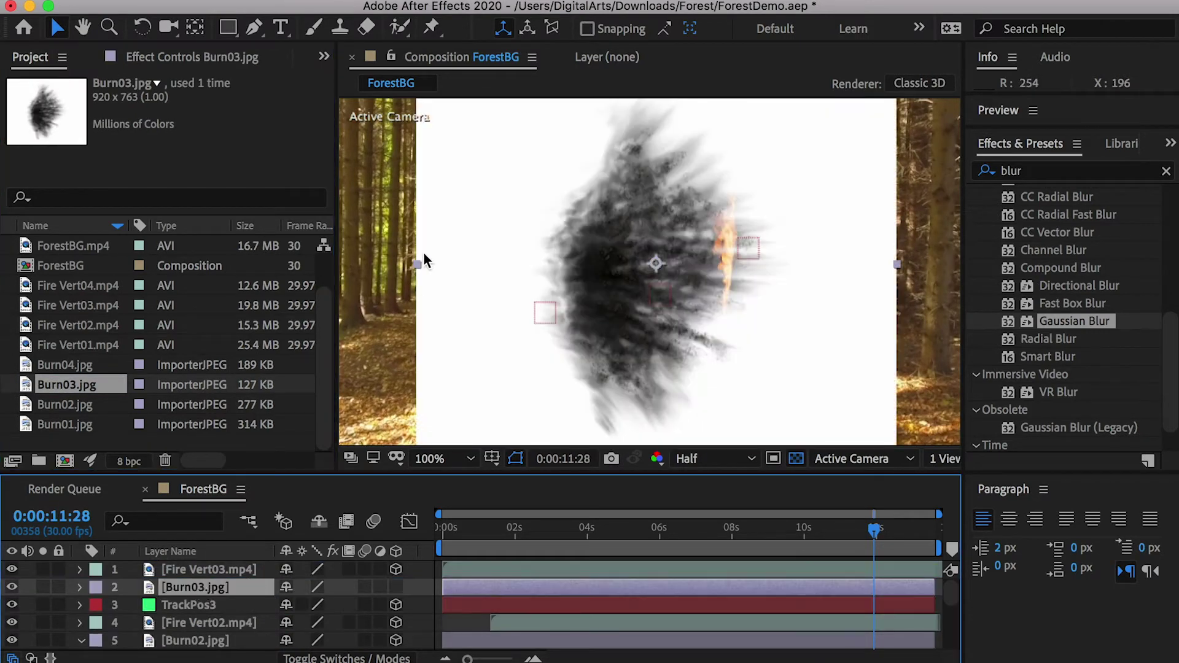
left_click(194, 27)
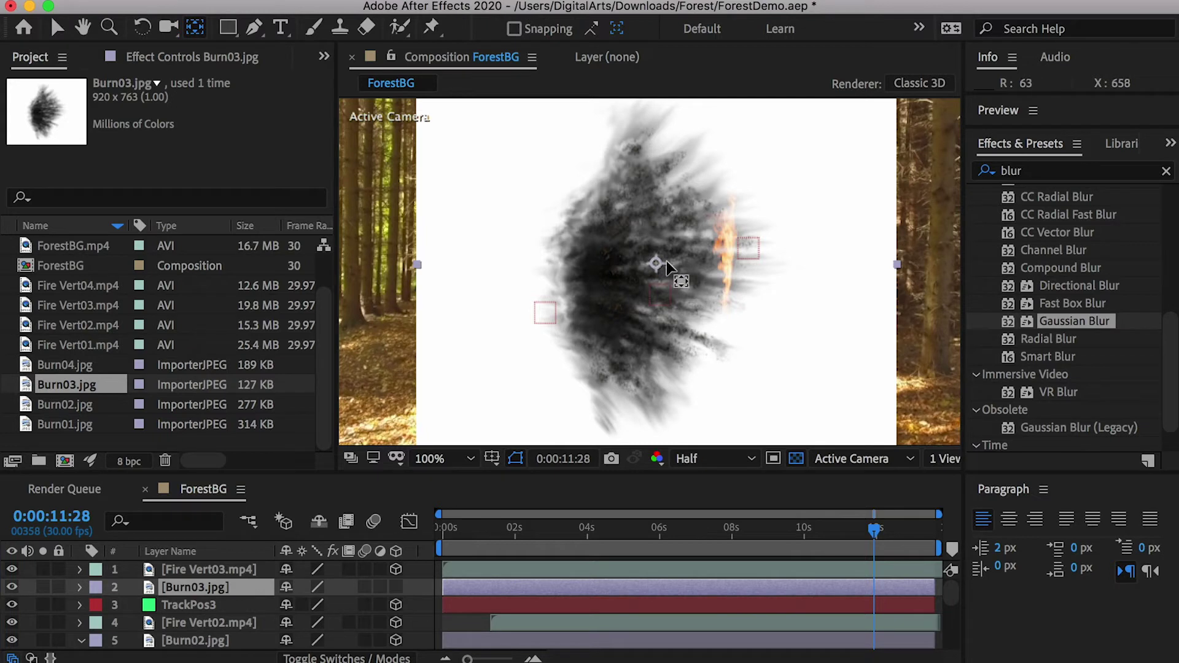
left_click_drag(656, 264, 647, 263)
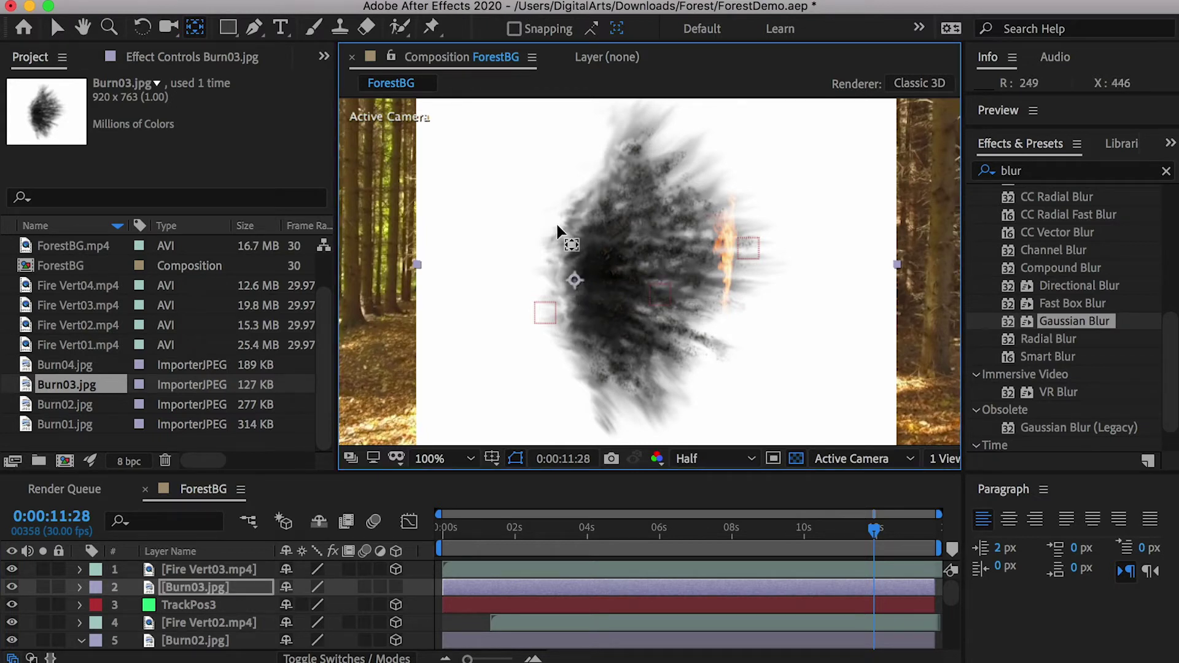
left_click(56, 29)
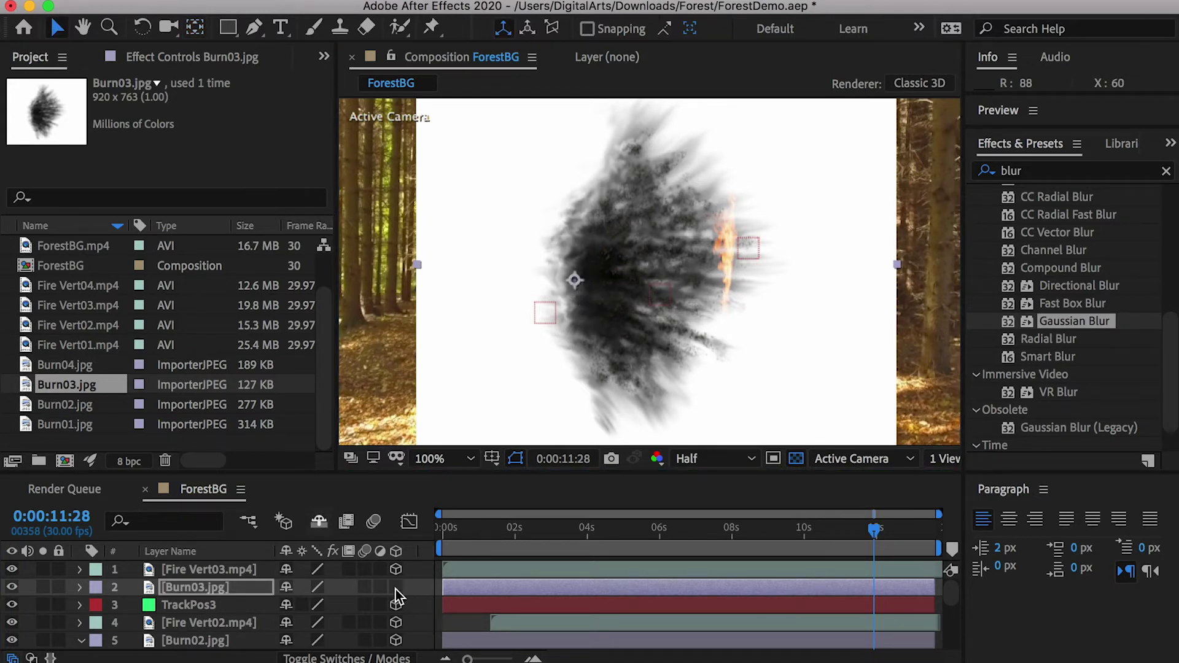
Step: Make Burn03.jpg a 3D layer and give it the TrackPos3 position of 730.2, 332.0, -727.7
left_click(187, 605, "shift")
key("p")
scroll(183, 621, "down", 1)
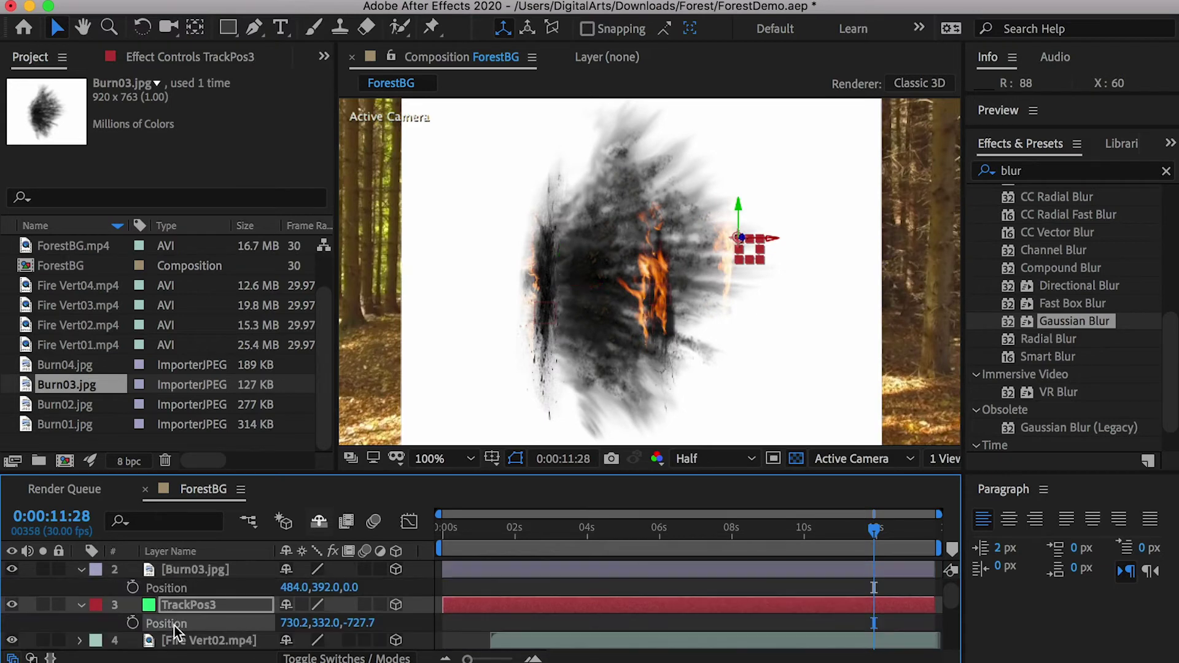
left_click(168, 588)
key("ctrl+v")
Step: Set the Burn03.jpg layer's blending mode to Multiply
left_click(182, 573)
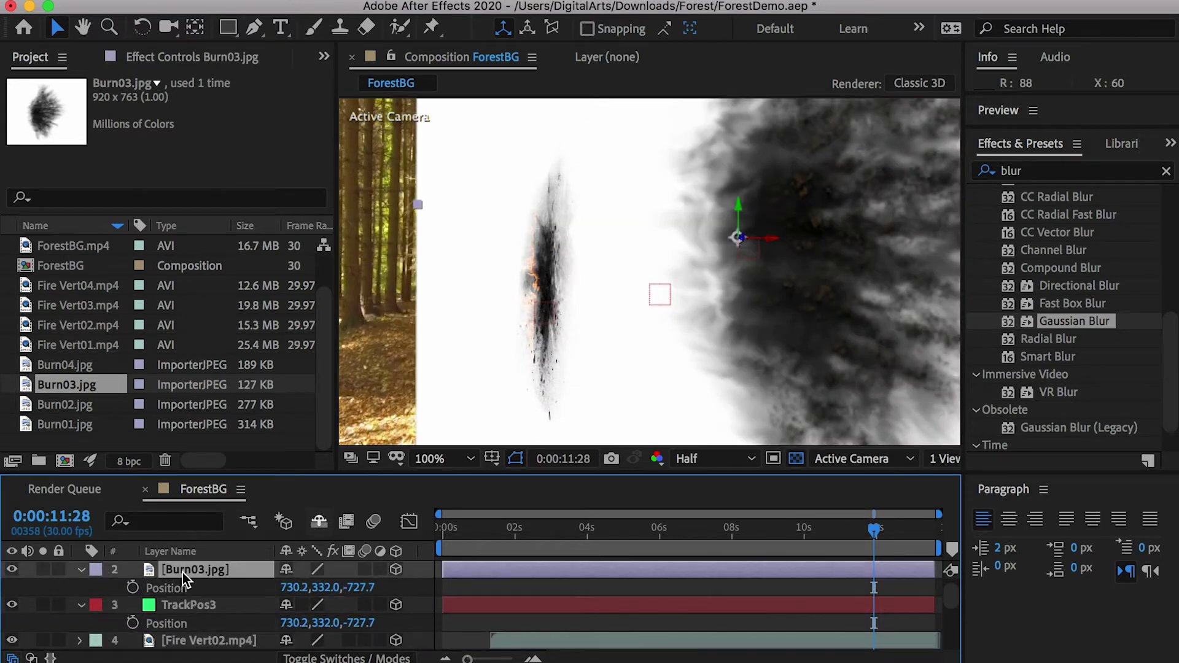
right_click(183, 573)
mouse_move(280, 601)
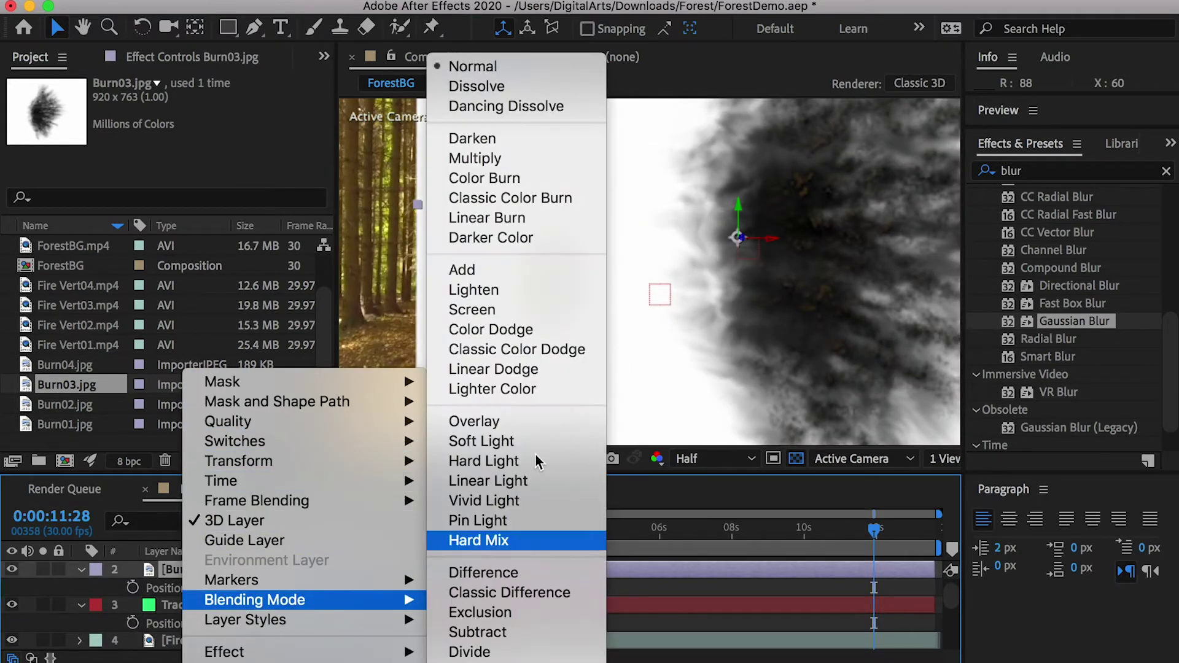
left_click(463, 158)
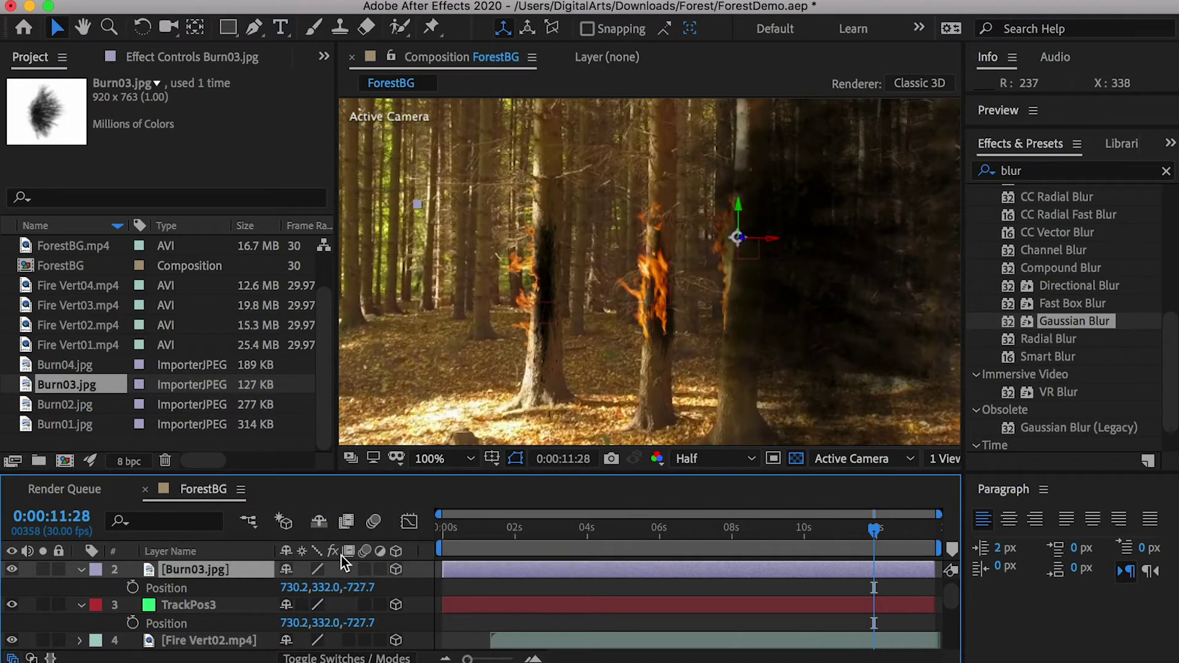
Step: Scale the Burn03.jpg layer to 9, 25, 16% and move it onto the third trunk at position 723.2, 360.0, -727.7
left_click_drag(367, 587, 359, 588)
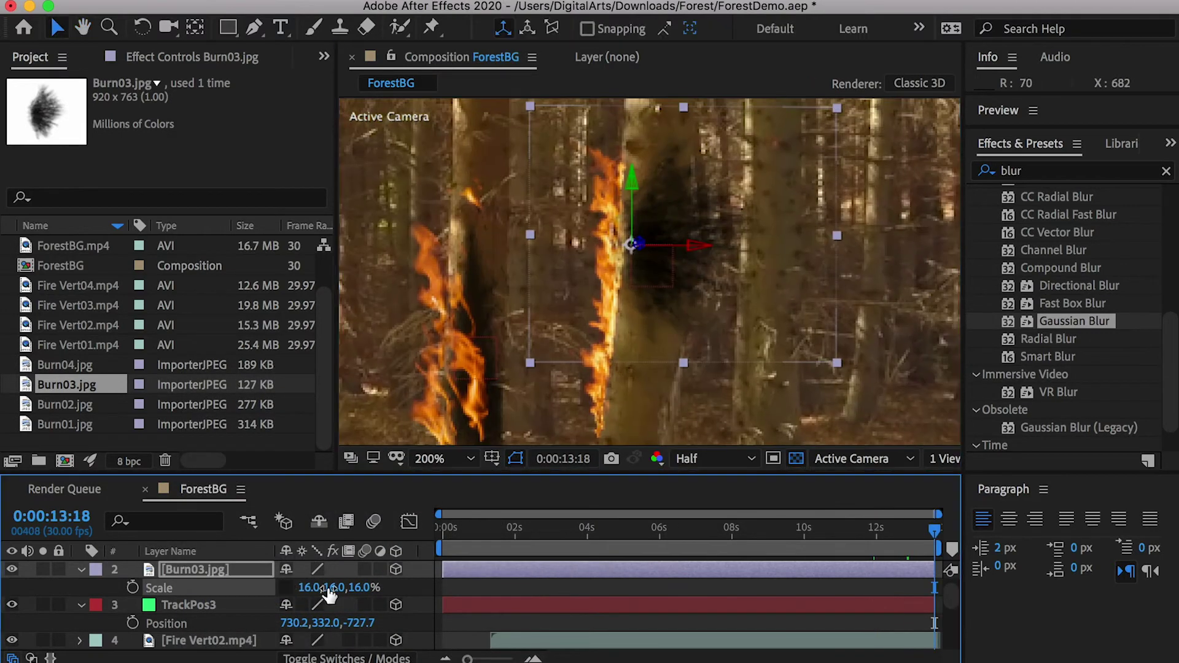
left_click_drag(339, 585, 345, 586)
left_click_drag(309, 587, 302, 587)
left_click_drag(632, 183, 632, 220)
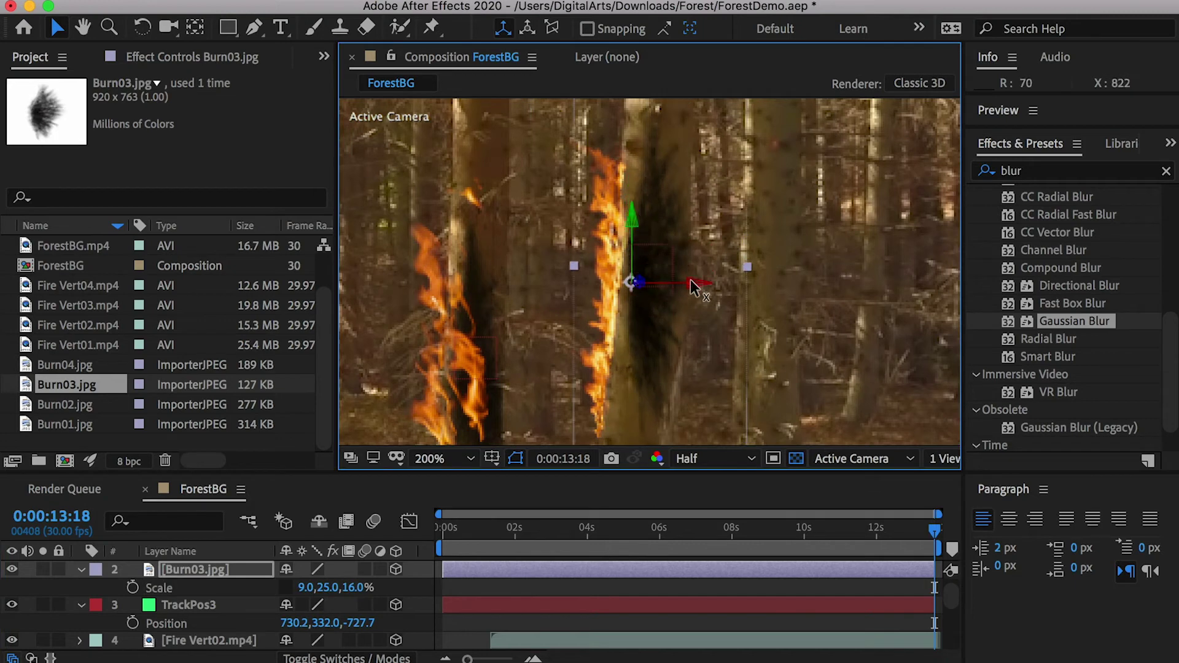
left_click_drag(702, 279, 688, 279)
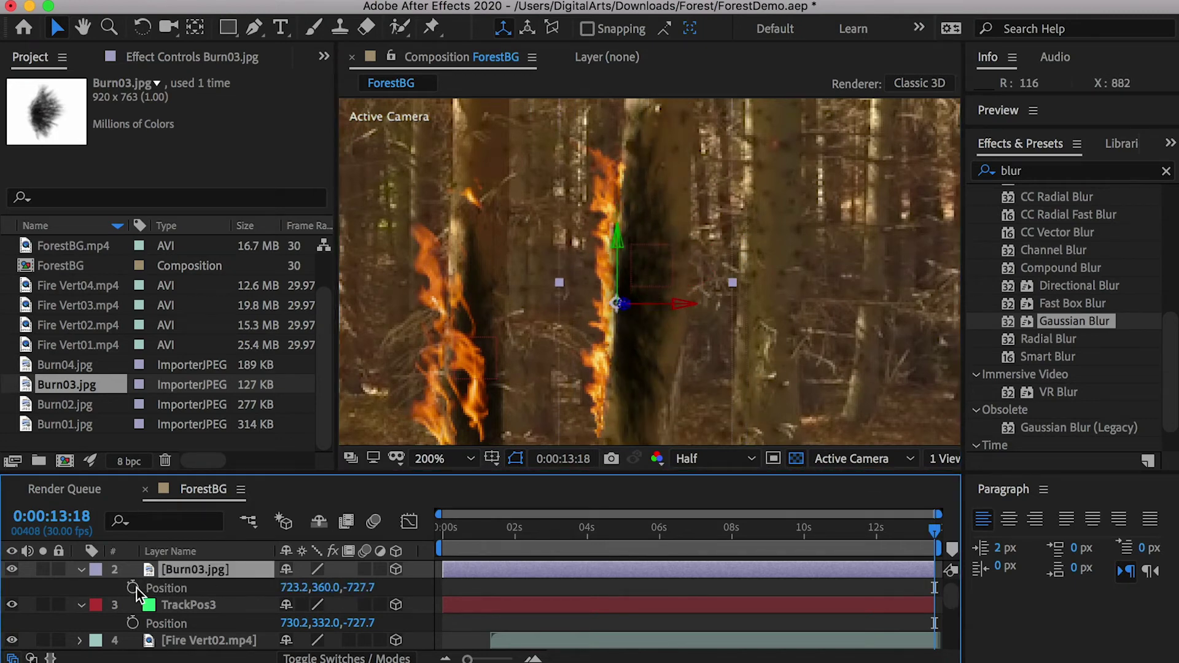
Step: Keyframe the Burn03.jpg layer's position at 0:00:13:18 and at 0:00:06:09 with 729.0, 357.7, -726.1, and preview the shot
left_click(135, 588)
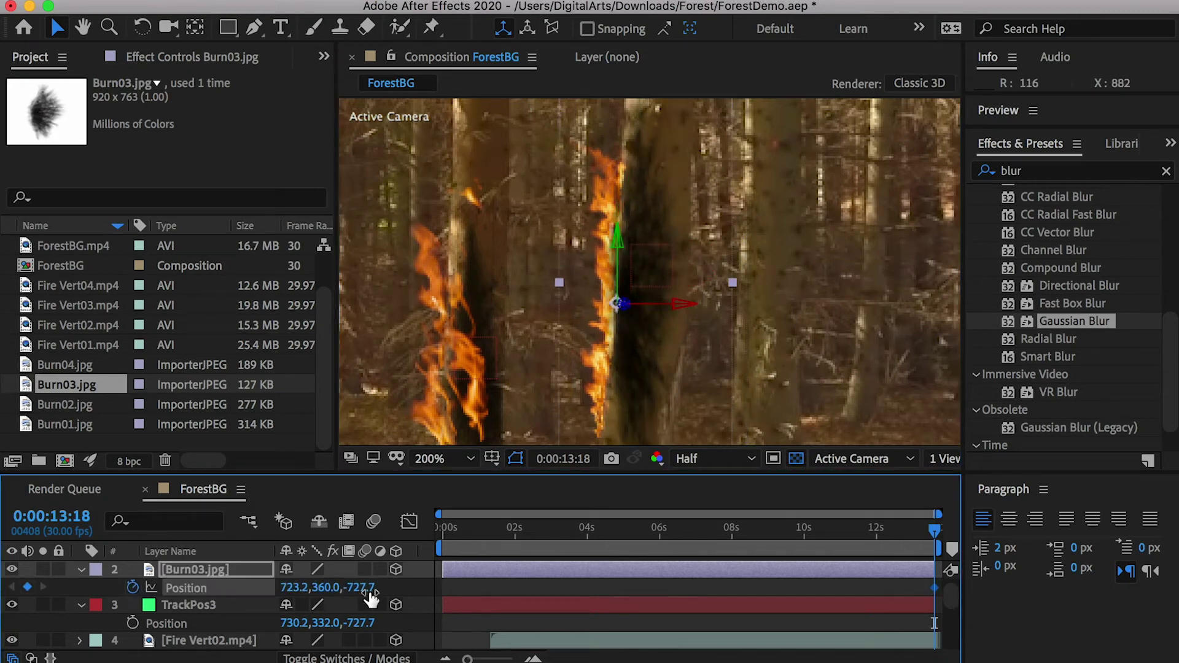
left_click_drag(927, 536, 672, 535)
left_click_drag(821, 266, 838, 263)
key("space")
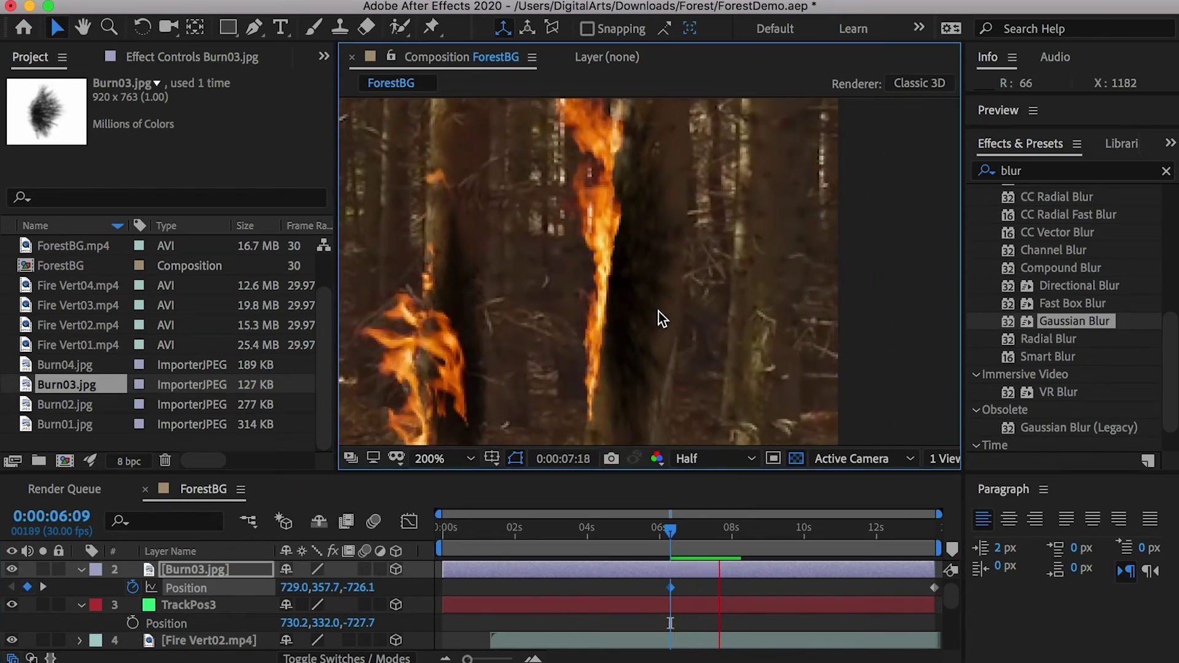
scroll(682, 377, "down", 3)
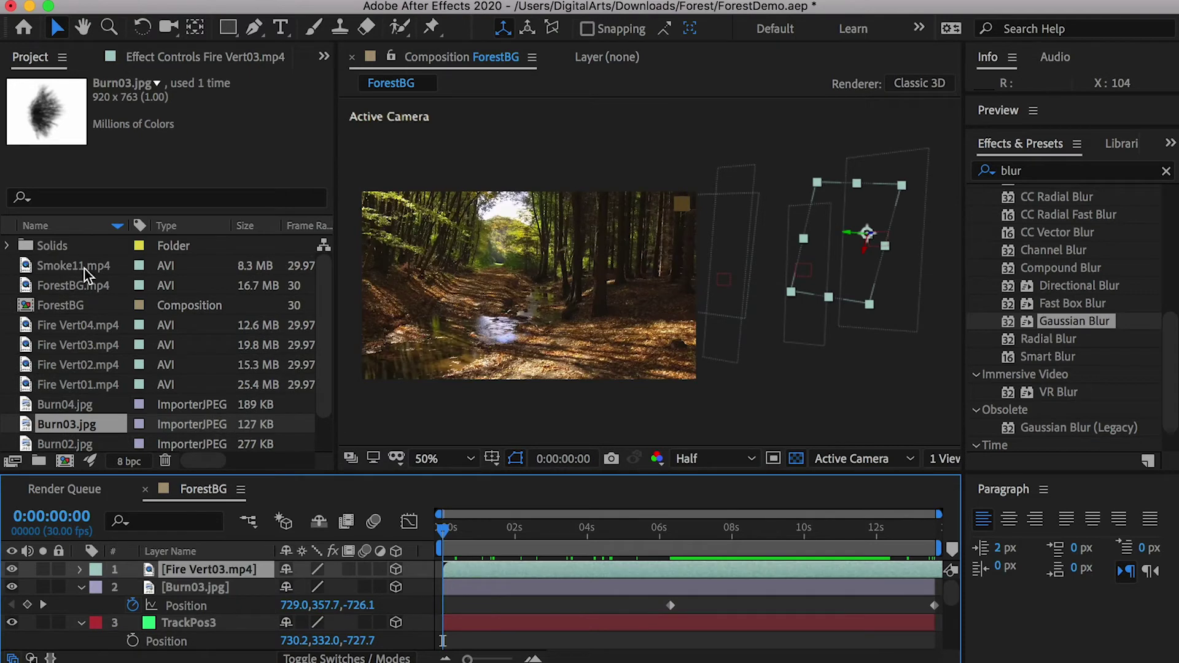
Step: Add Smoke11.mp4 as the top layer of the composition and set its blending mode to Screen
left_click_drag(84, 268, 361, 536)
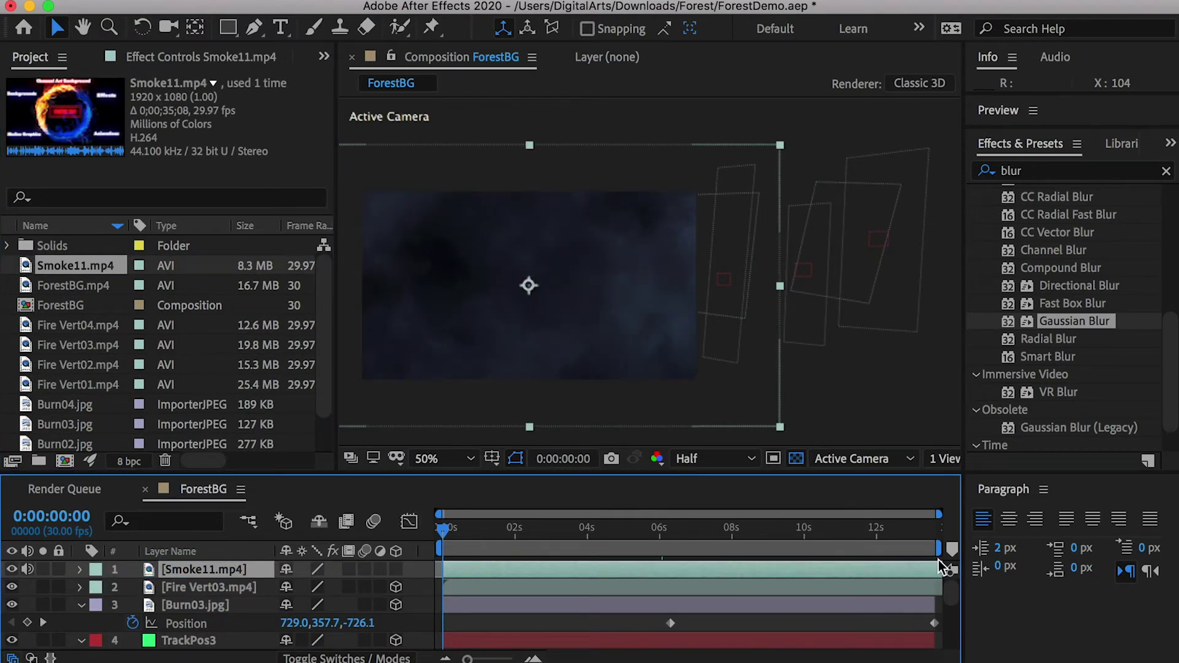
right_click(465, 581)
mouse_move(534, 600)
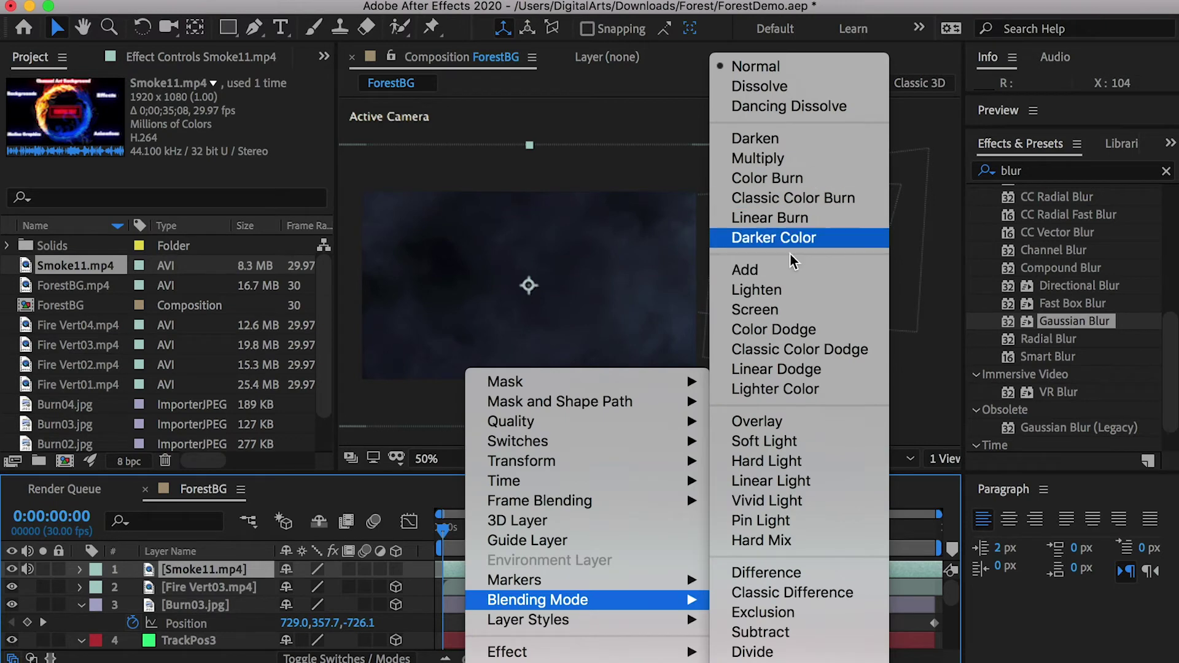
left_click(778, 315)
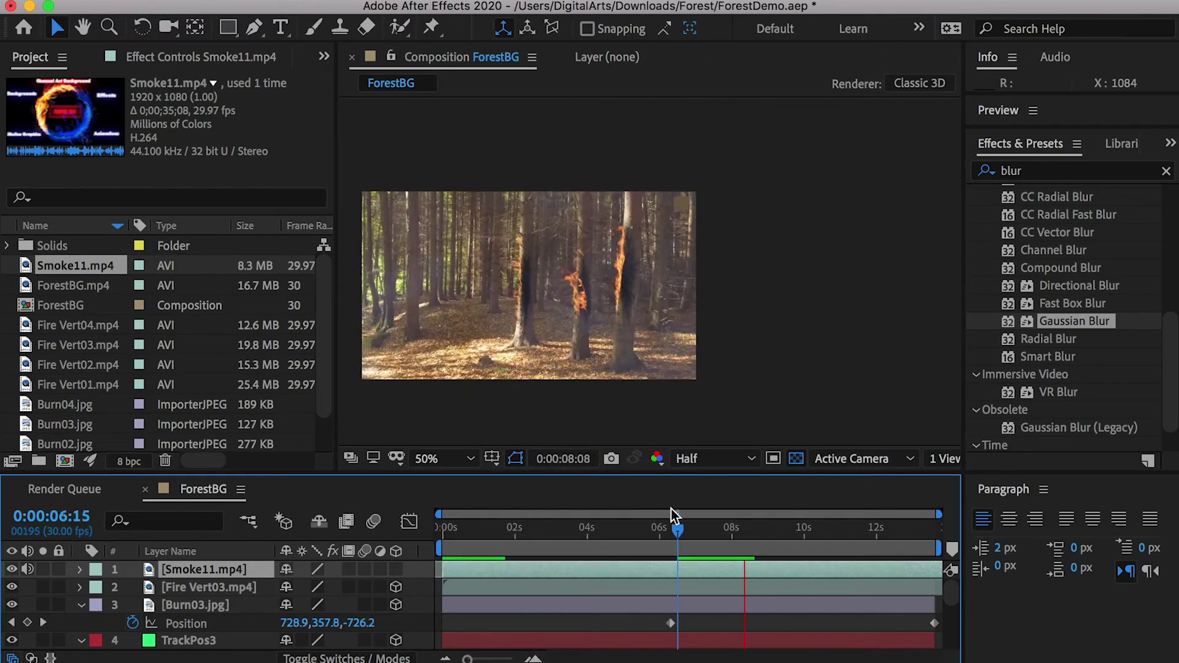
Step: Set the Smoke11.mp4 layer's scale to -68, 68% and preview the shot from 0:00:06:00
key("space")
key("s")
left_click_drag(332, 587, 301, 591)
type("-6")
type("8")
key("Return")
left_click(659, 529)
key("space")
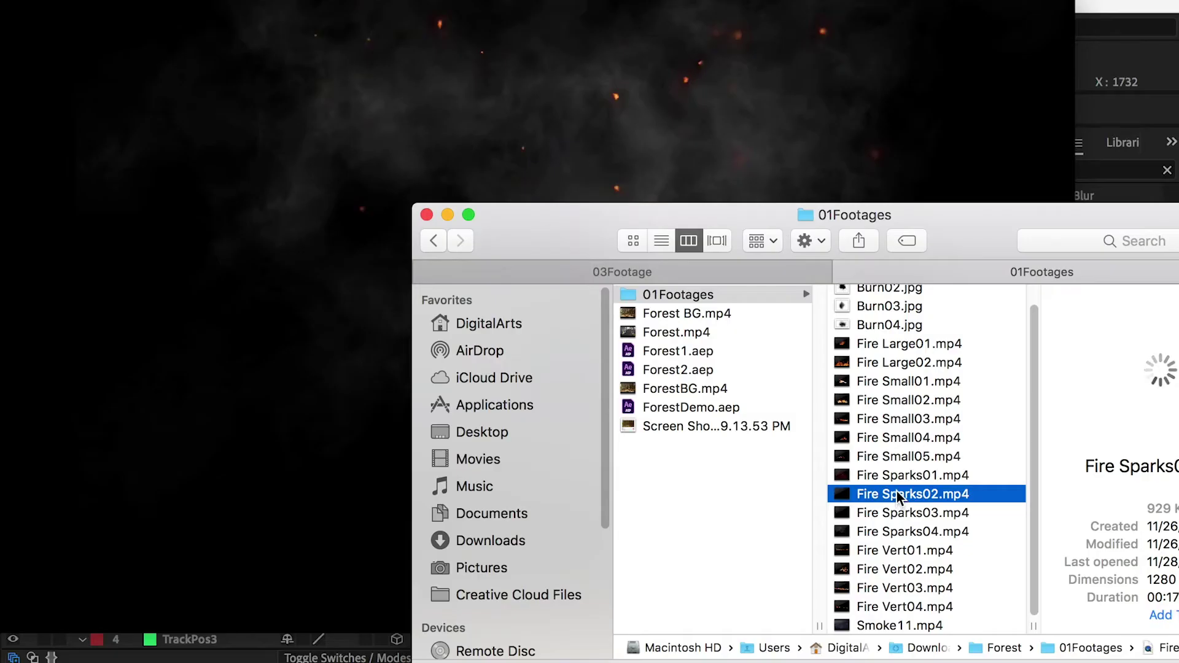
Step: Import the Fire Sparks clips and place Fire Sparks02.mp4 directly above the Fire Vert02.mp4 layer
double_click(897, 491)
left_click_drag(461, 508, 542, 512)
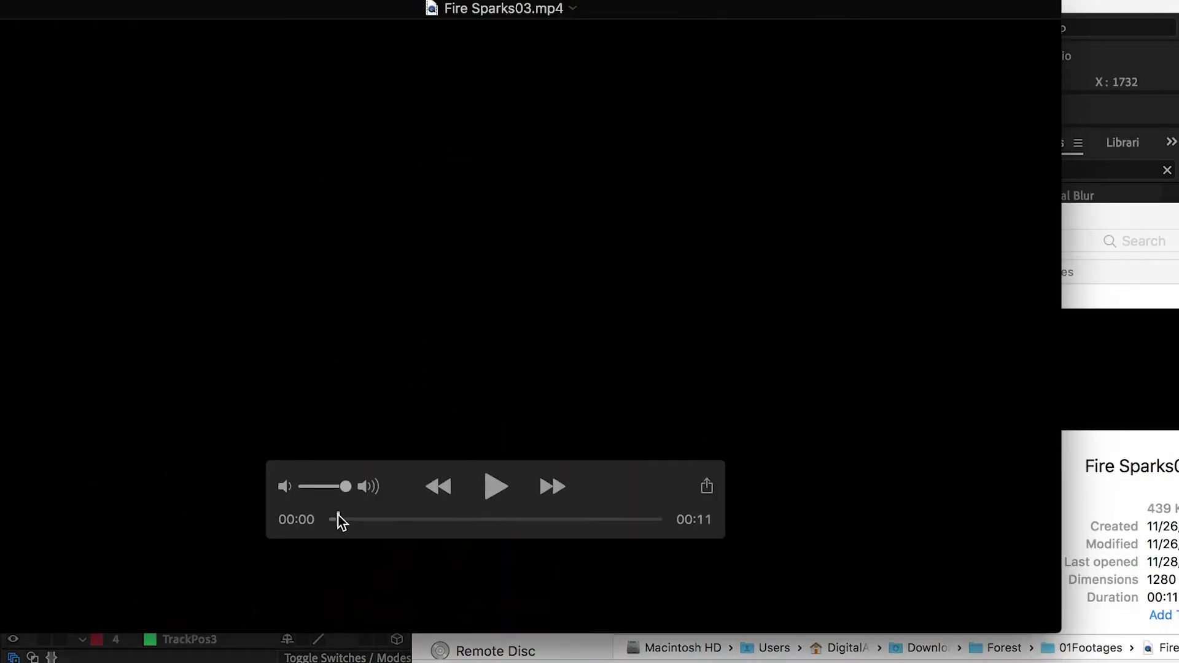
left_click_drag(338, 518, 658, 519)
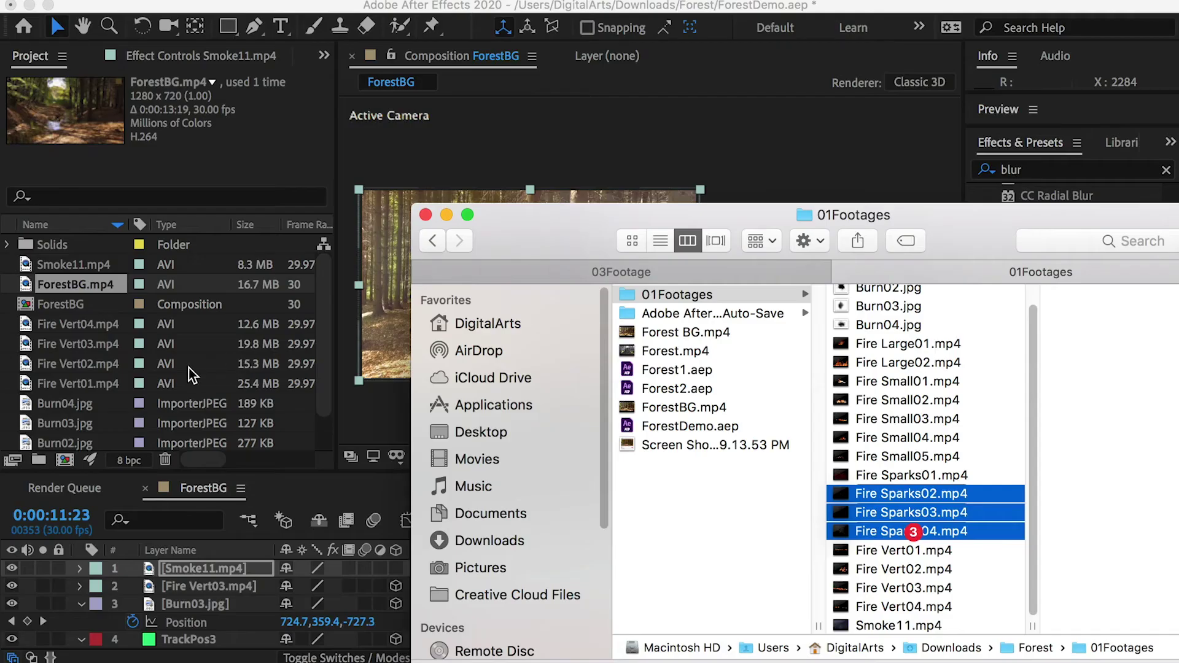
left_click_drag(922, 452, 101, 369)
left_click_drag(80, 344, 119, 466)
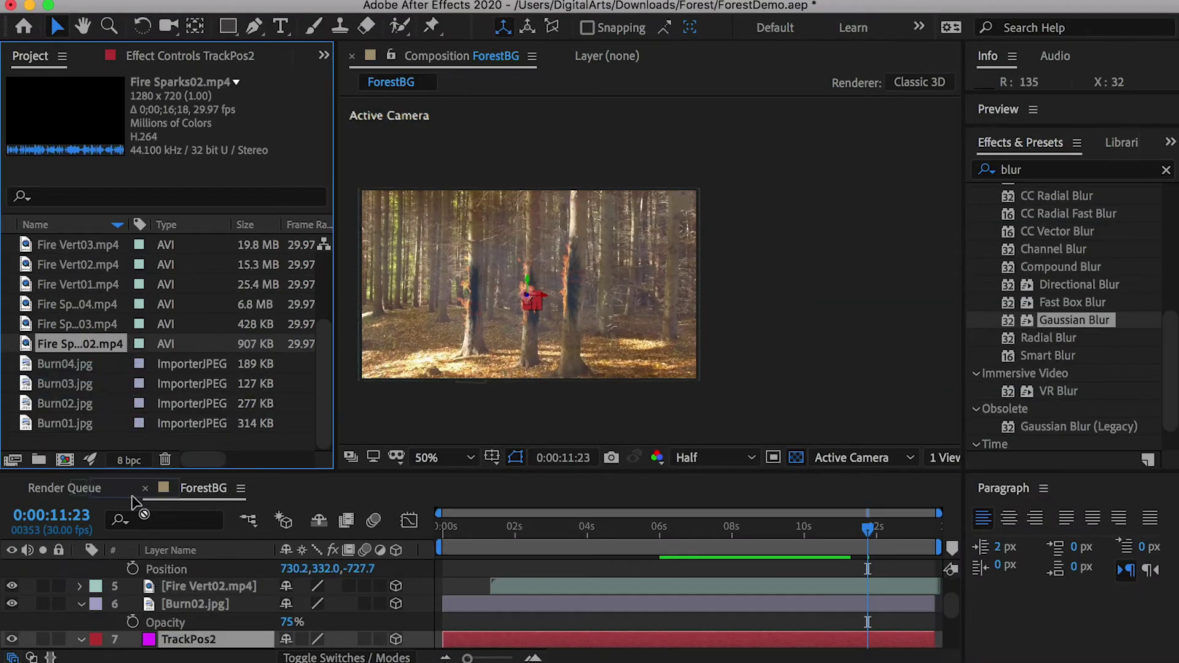
left_click_drag(184, 586, 186, 583)
Step: Move the Fire Sparks02.mp4 anchor point to the clip's bottom edge beneath the sparks and make it a 3D layer
left_click(195, 27)
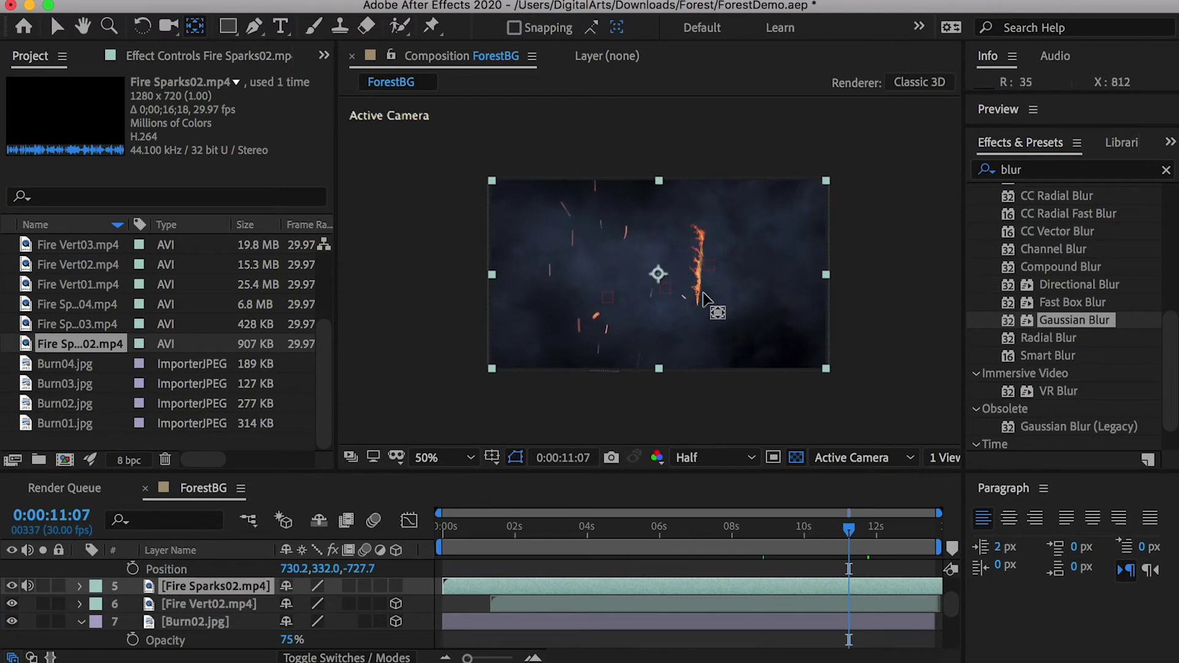
left_click_drag(653, 267, 653, 327)
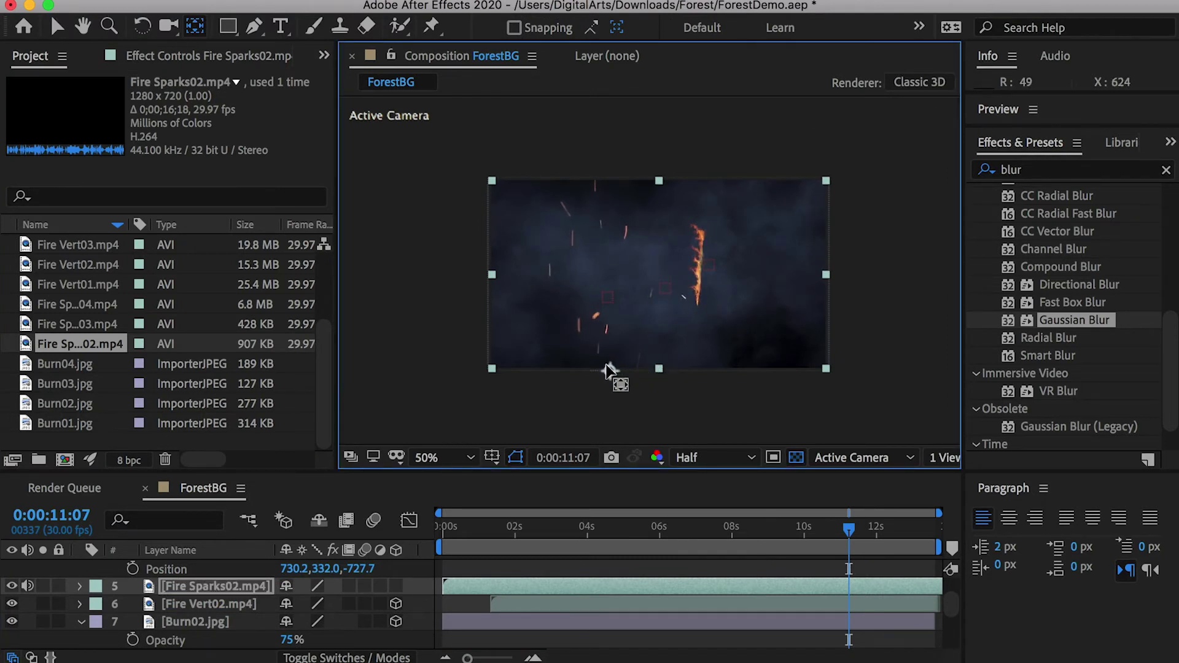
key("v")
left_click(396, 585)
Step: Copy the TrackPos2 position of 646.3, 376.3, -721.7 to the Fire Sparks02.mp4 layer
scroll(186, 633, "down", 1)
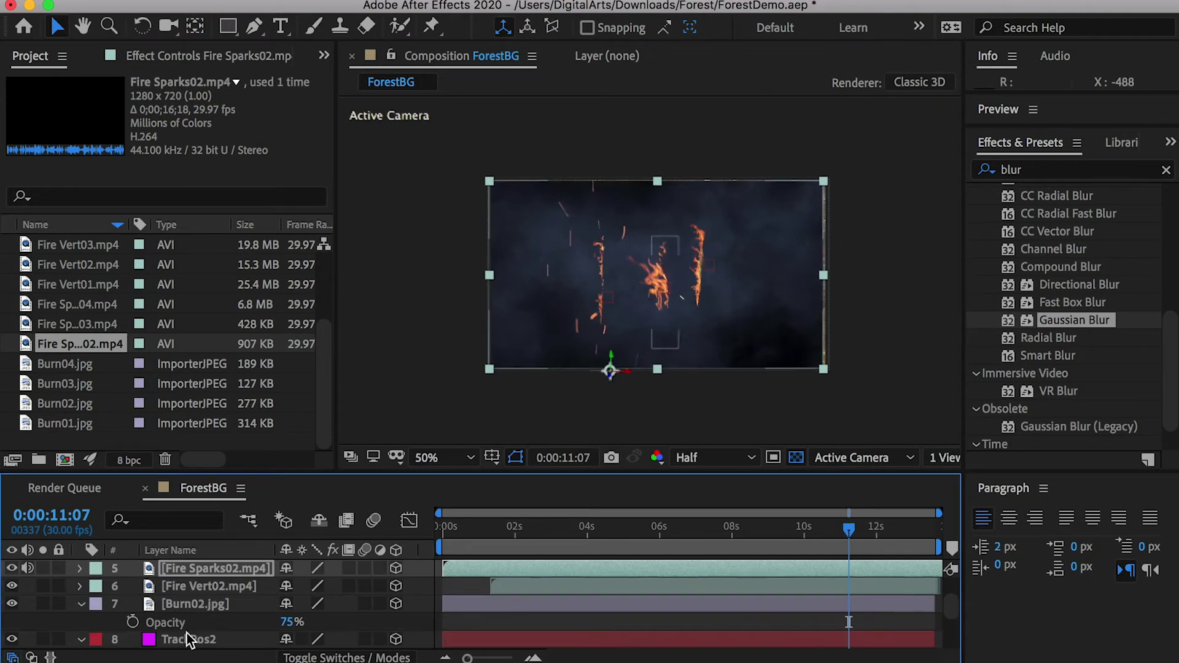
left_click(185, 640)
scroll(184, 636, "down", 2)
left_click(173, 623)
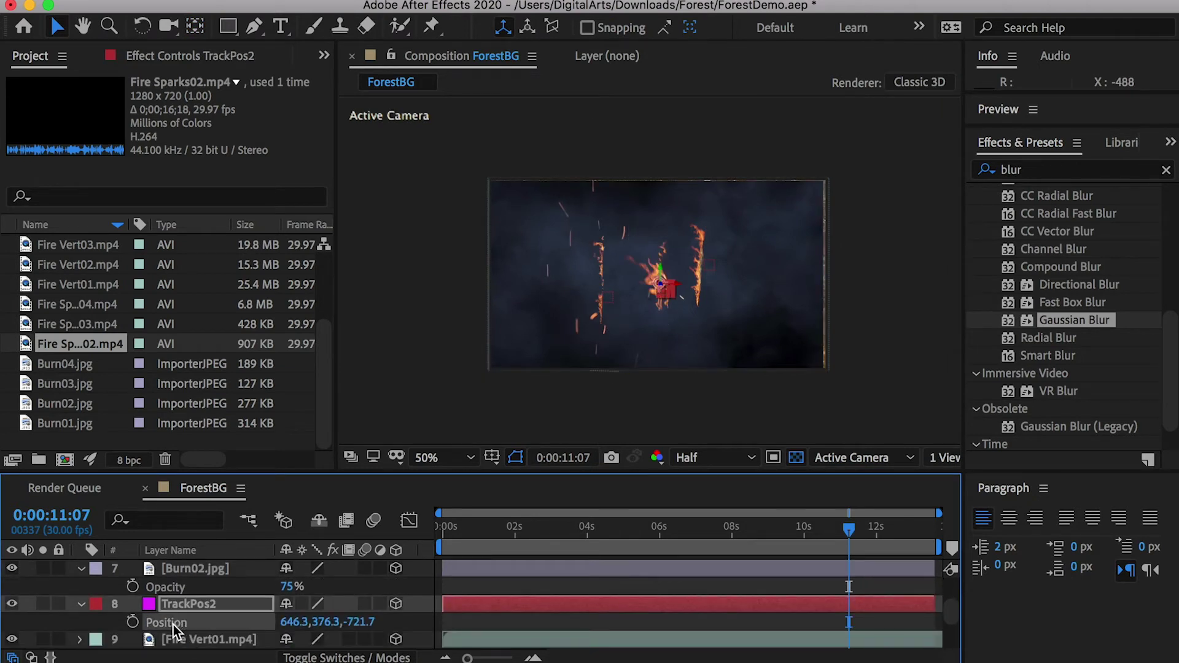
scroll(178, 625, "up", 2)
left_click(186, 603)
key("p")
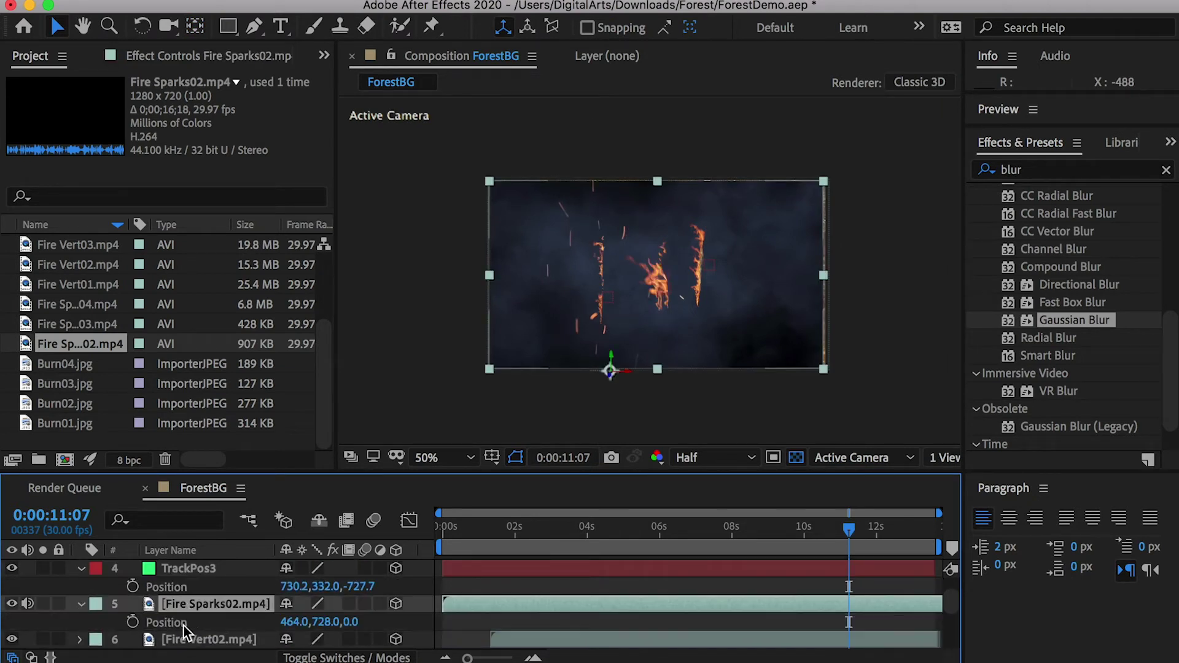
left_click(179, 624)
Step: Scale the Fire Sparks02.mp4 layer to 30% and change its blending mode so the dark background drops out
right_click(179, 624)
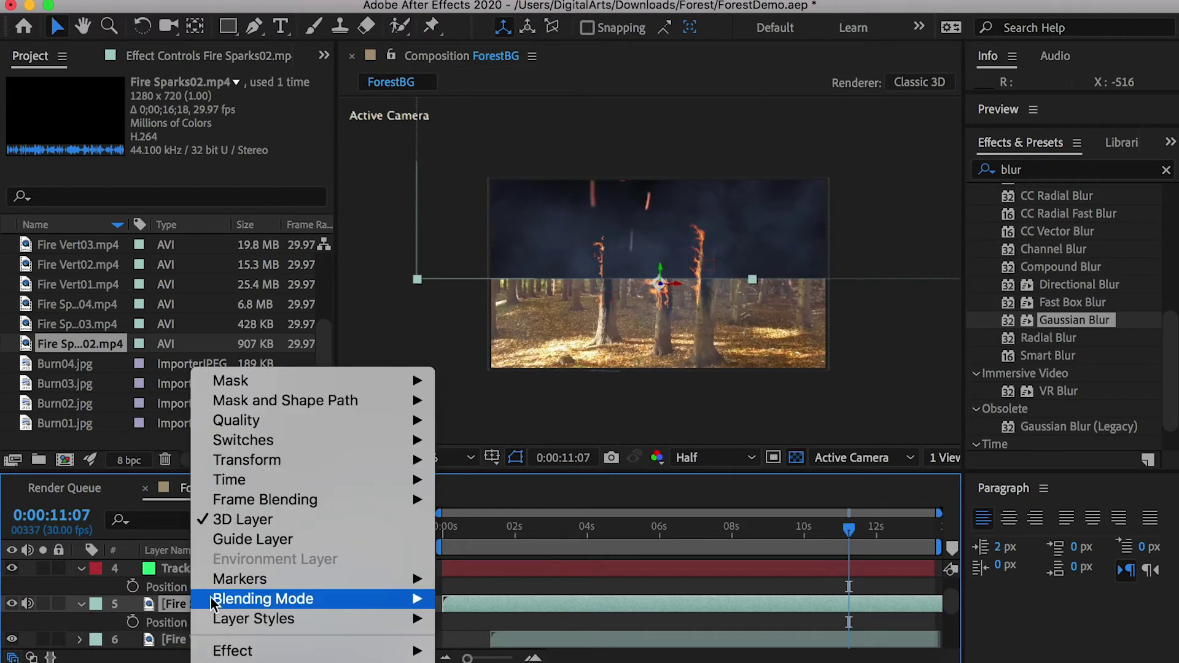
mouse_move(297, 600)
left_click(517, 312)
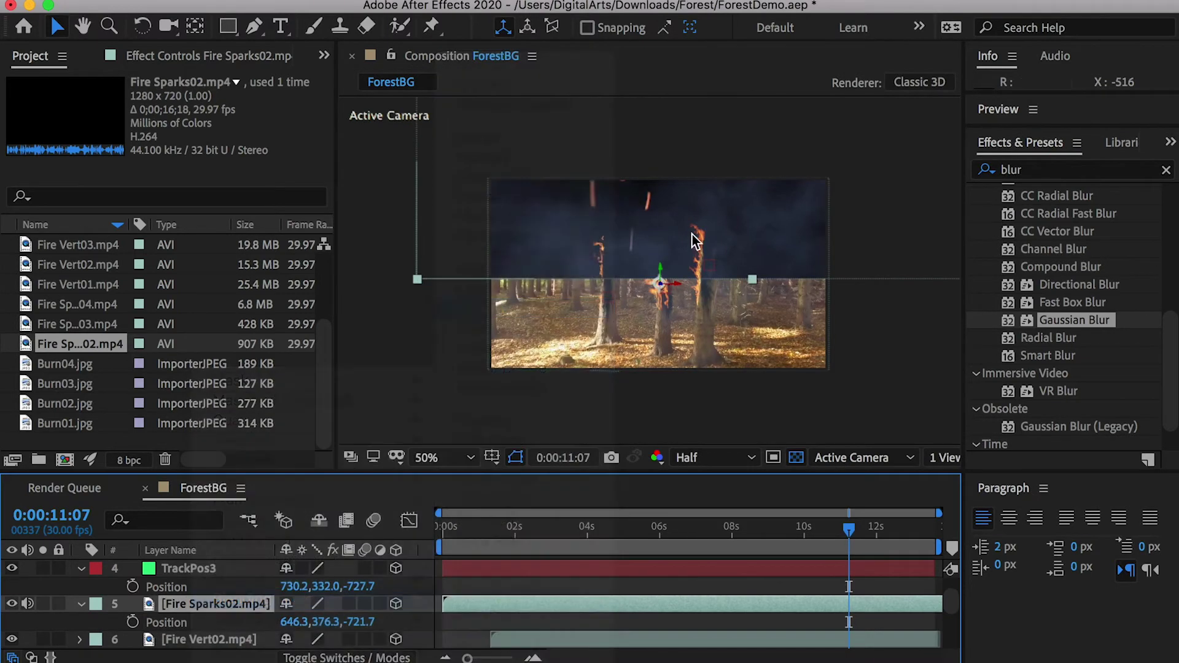
left_click_drag(345, 623, 263, 605)
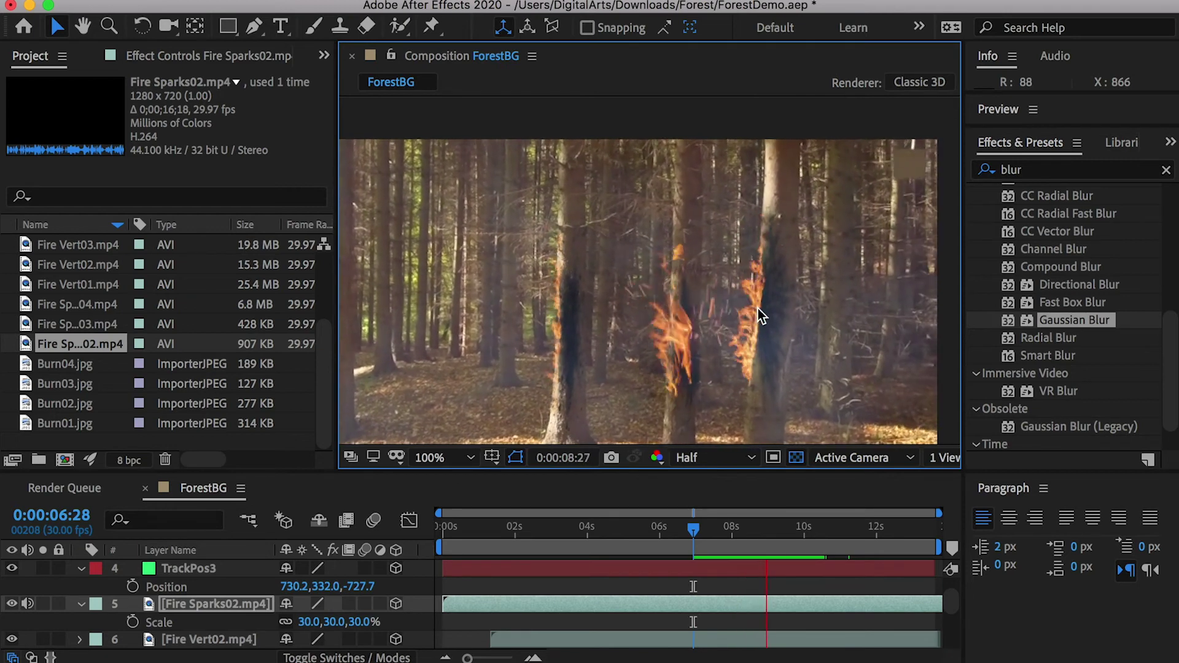
Step: Place Fire Sparks03.mp4 directly above the Fire Vert03.mp4 layer and make it 3D with its anchor point at the bottom edge
left_click_drag(79, 324, 192, 578)
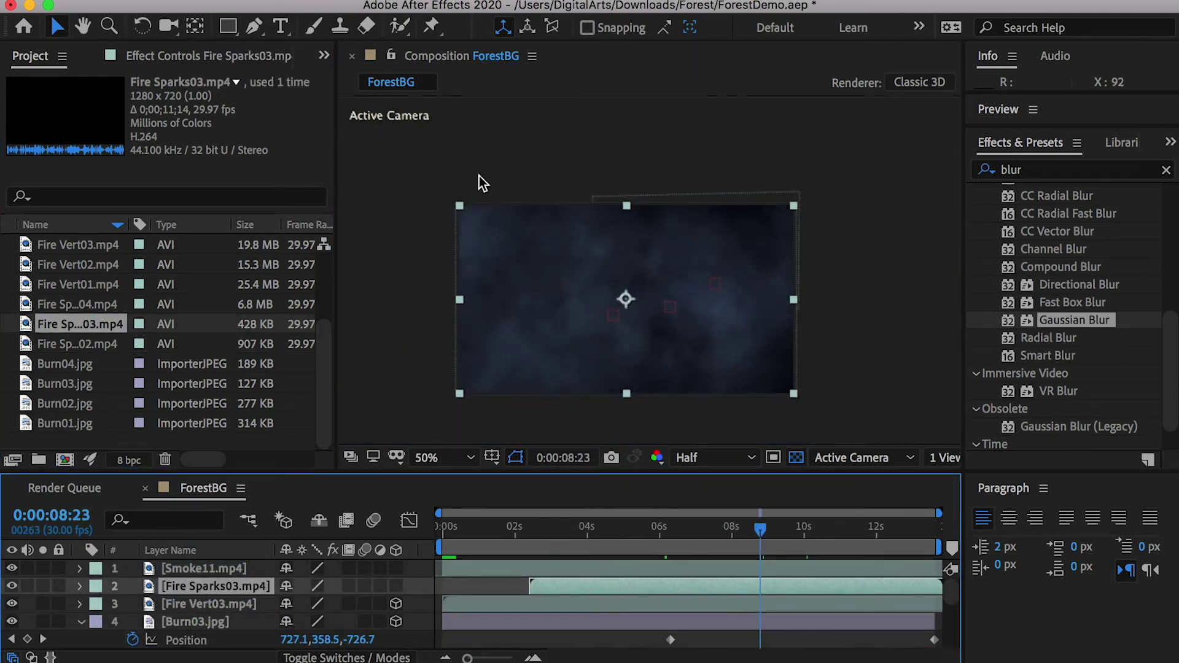
key("y")
left_click(712, 582)
left_click(57, 26)
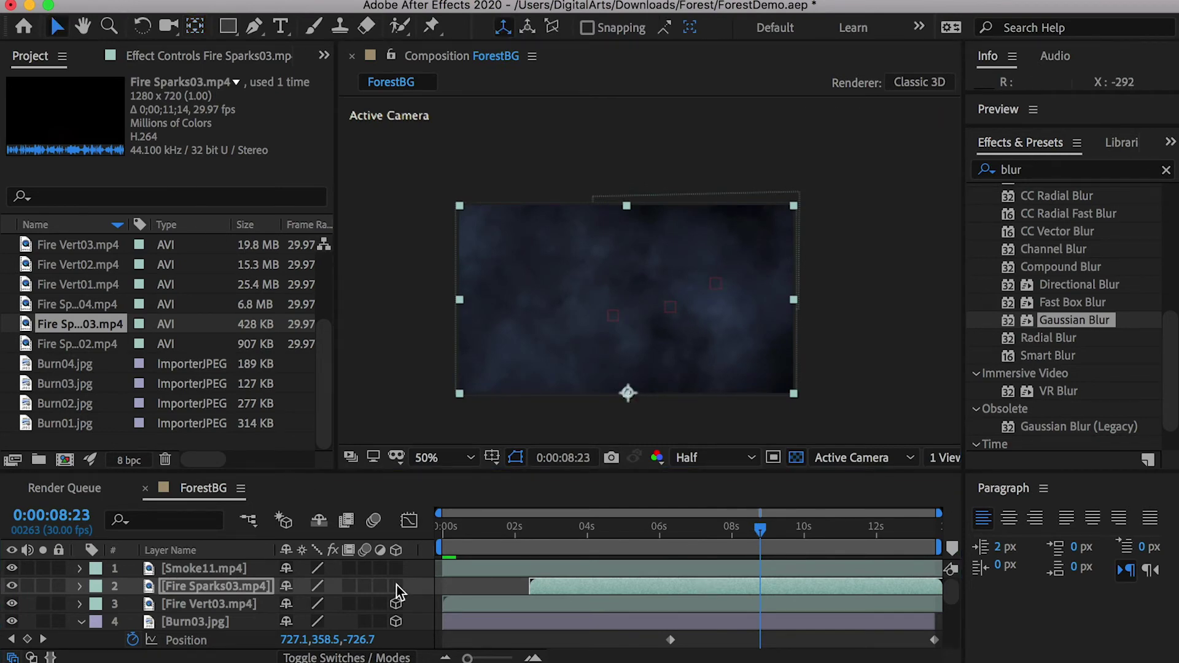
left_click(395, 587)
Step: Copy the TrackPos3 position of 730.2, 332.0, -727.7 to the Fire Sparks03.mp4 layer
scroll(212, 614, "down", 2)
left_click(198, 623)
left_click(201, 639)
scroll(202, 614, "up", 2)
left_click(204, 588)
key("p")
left_click(169, 605)
key("super+v")
Step: Scale Fire Sparks03.mp4 to 37% at the third burning tree and blend out its dark background
key("s")
left_click_drag(369, 605, 299, 593)
left_click_drag(709, 343, 710, 326)
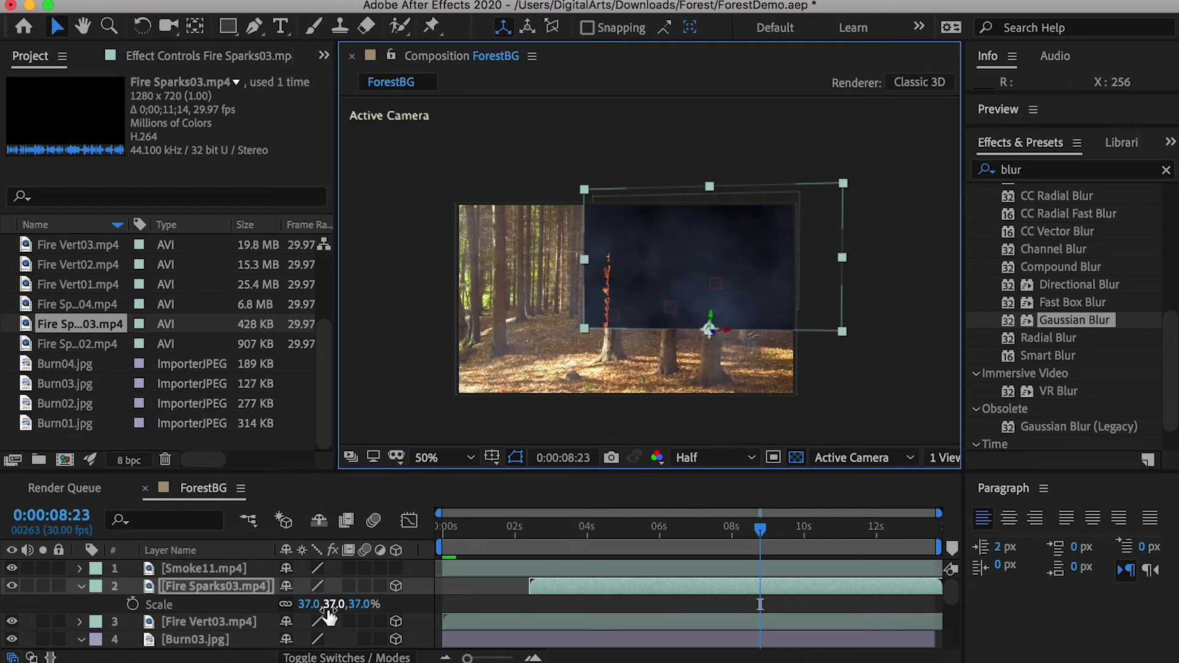
right_click(236, 587)
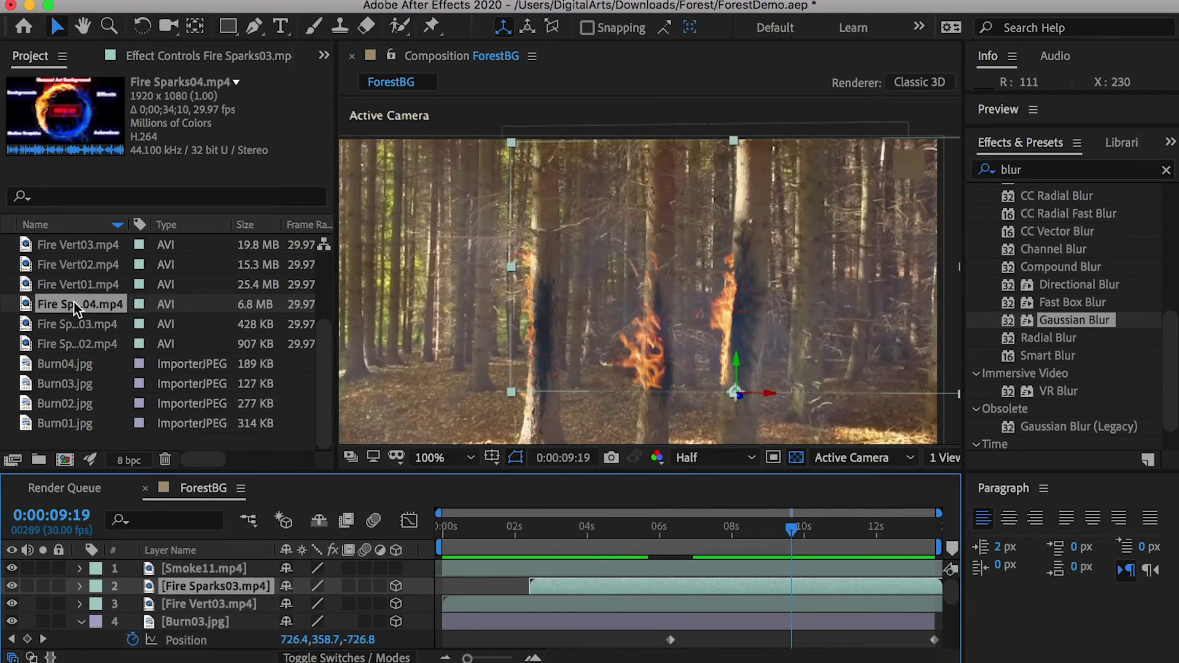
Step: Place Fire Sparks04.mp4 directly below the Smoke11.mp4 layer and scale it down to 50%
left_click_drag(80, 304, 221, 580)
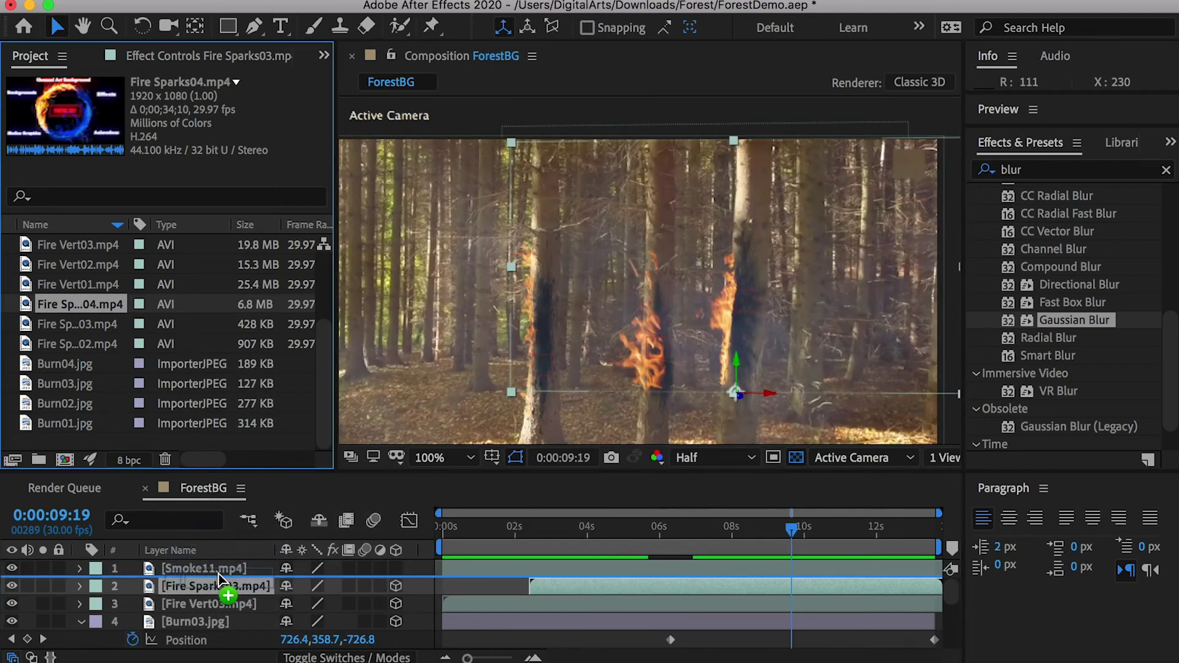
left_click_drag(221, 581, 221, 587)
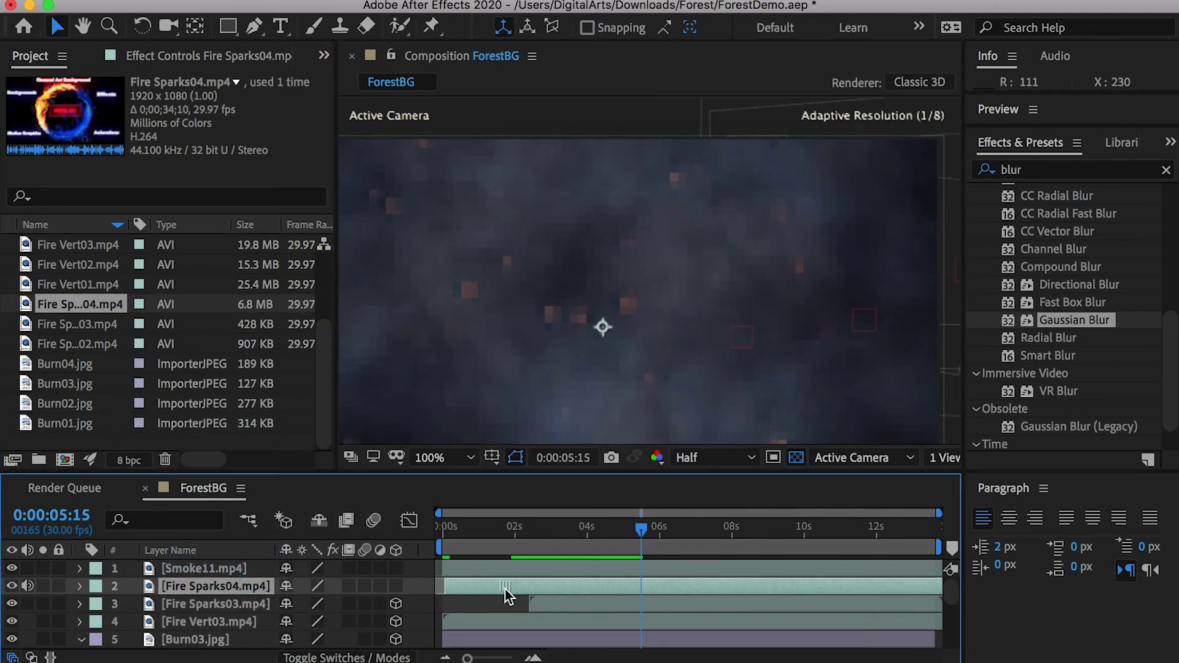
key("comma")
key("s")
left_click_drag(332, 605, 308, 605)
key("Escape")
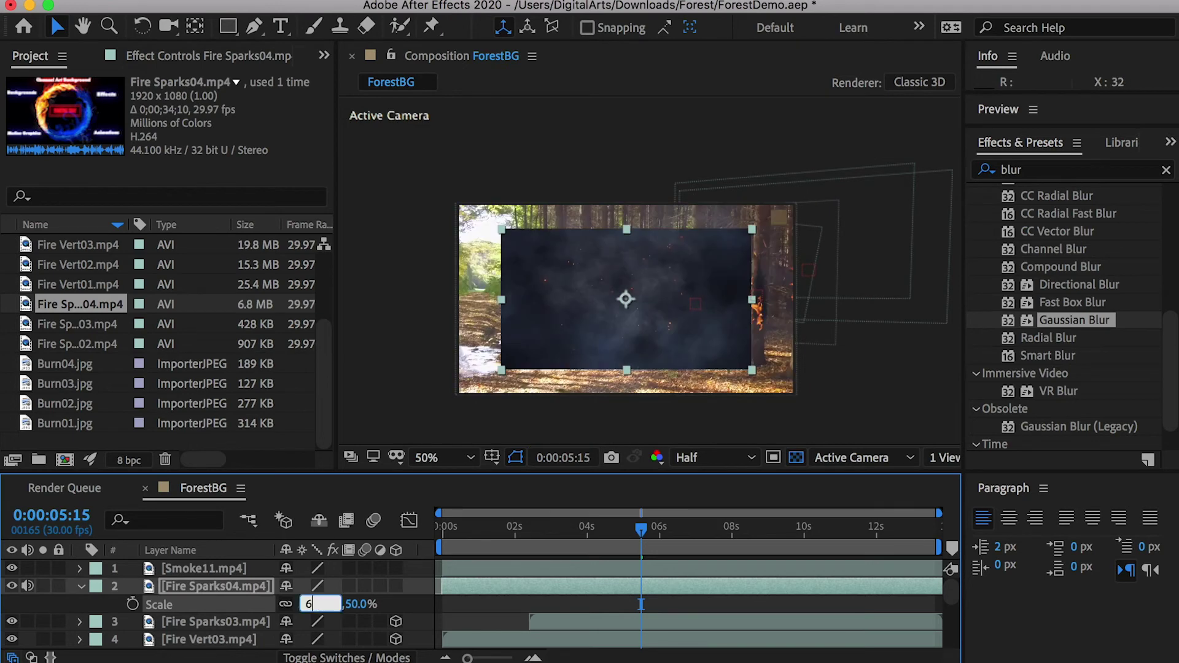
Step: Move the Fire Sparks04.mp4 anchor point to its bottom edge and place it as a 3D layer at the TrackPos2 position
key("y")
left_click_drag(626, 311, 625, 367)
left_click(83, 589)
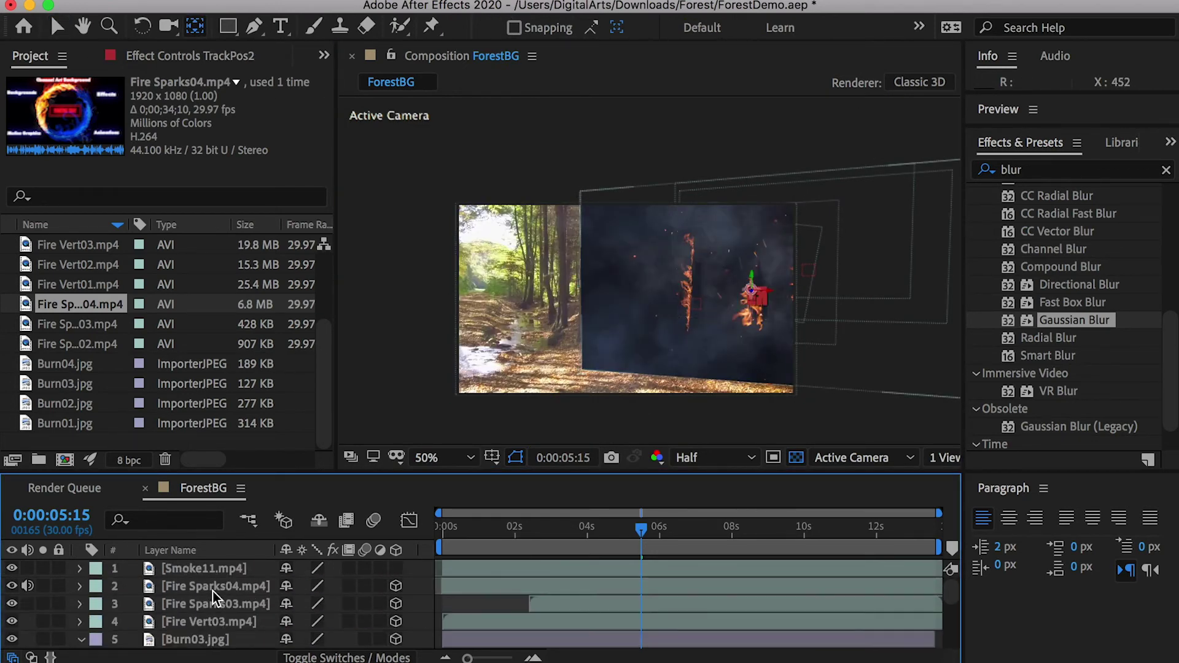
left_click(215, 586)
key("p")
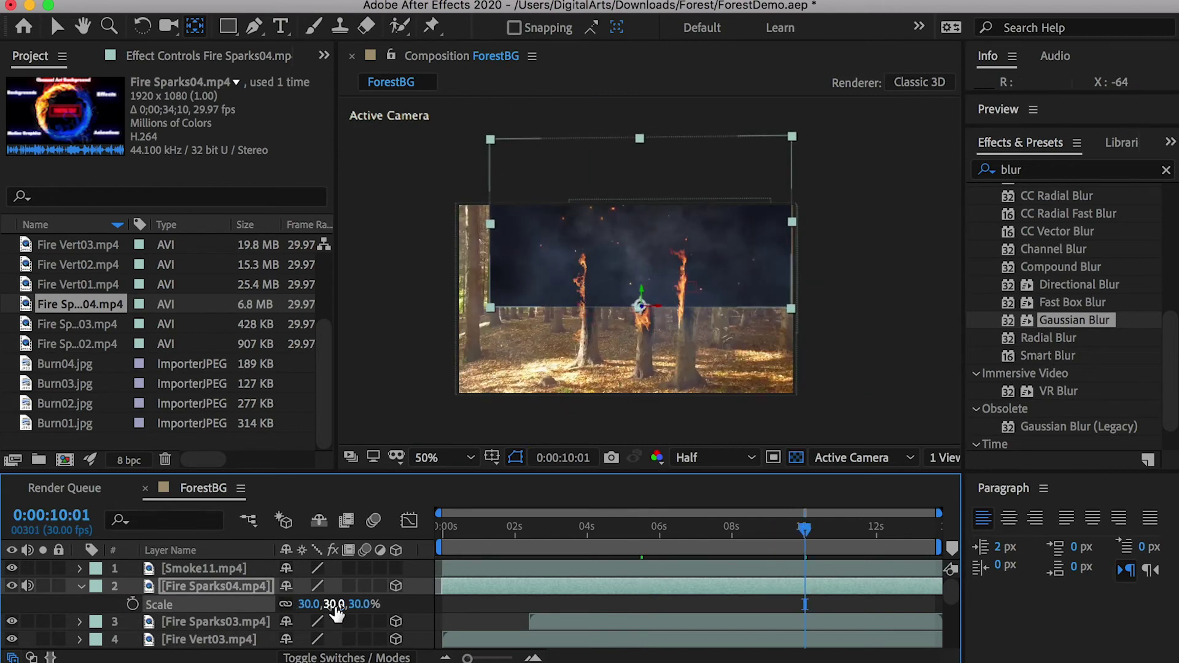
Step: Scale the Fire Sparks04.mp4 layer to 21% and change its blending mode so the dark background drops out
left_click_drag(329, 606, 323, 605)
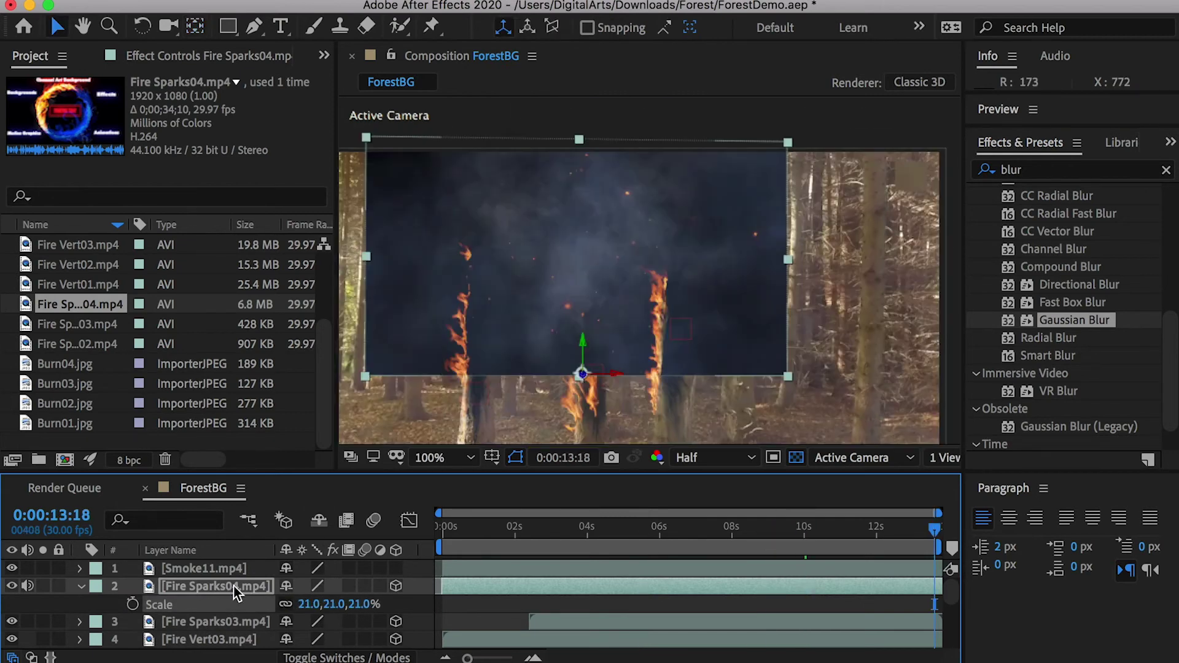
right_click(252, 586)
mouse_move(317, 600)
left_click(541, 440)
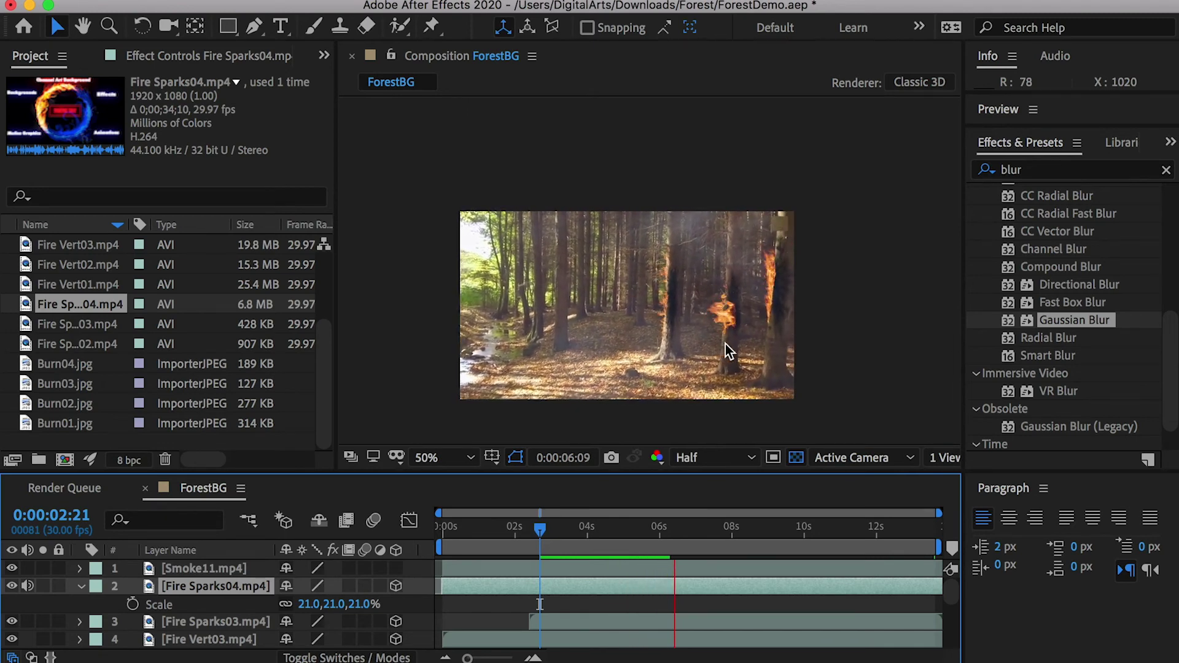
Step: Apply the Glow effect to Fire Vert01.mp4 with threshold 20%, radius 107 and intensity 0.7
left_click(1036, 172)
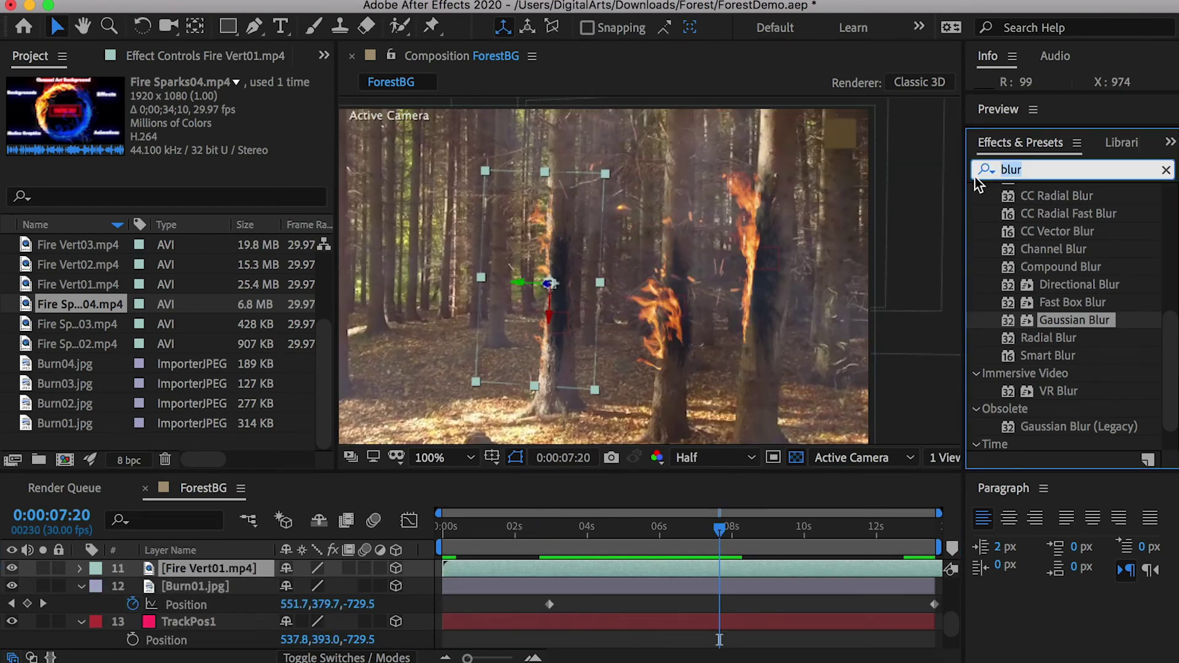
type("glow")
left_click_drag(1053, 298, 218, 595)
mouse_move(200, 153)
left_mouse_down()
mouse_move(236, 151)
mouse_move(192, 134)
left_mouse_up()
left_click_drag(193, 177, 189, 177)
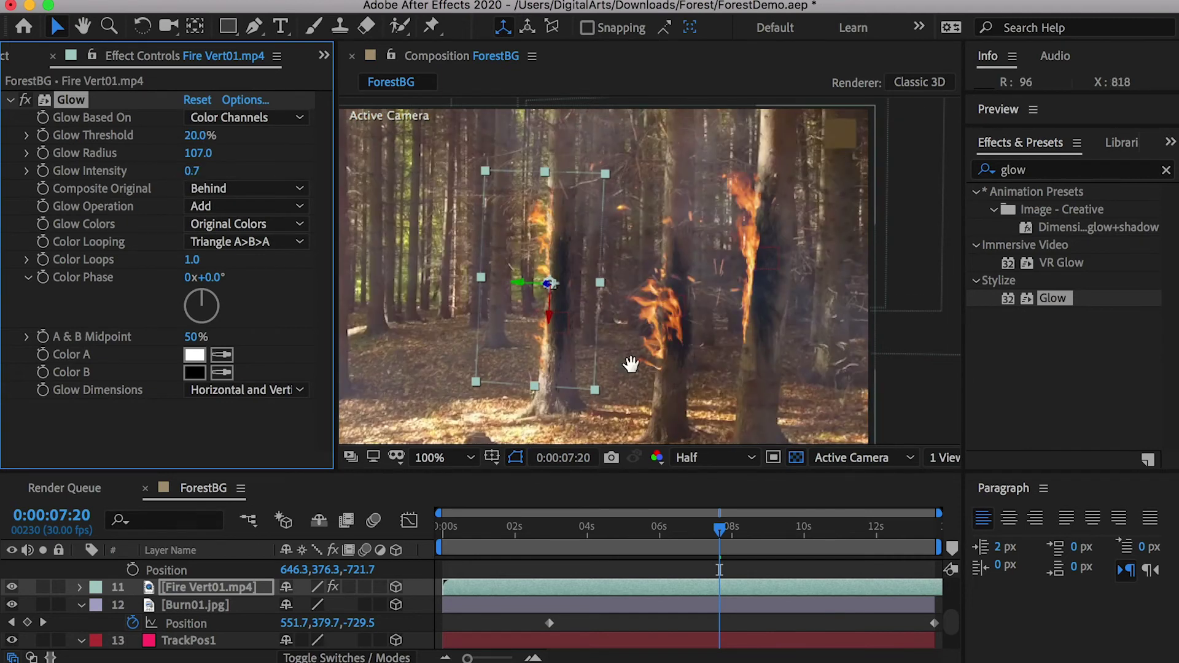
Step: Play the shot and compare the Fire Vert01.mp4 flames with the Glow effect off and on
key("space")
key("space")
left_click(24, 102)
left_click(23, 102)
key("space")
key("space")
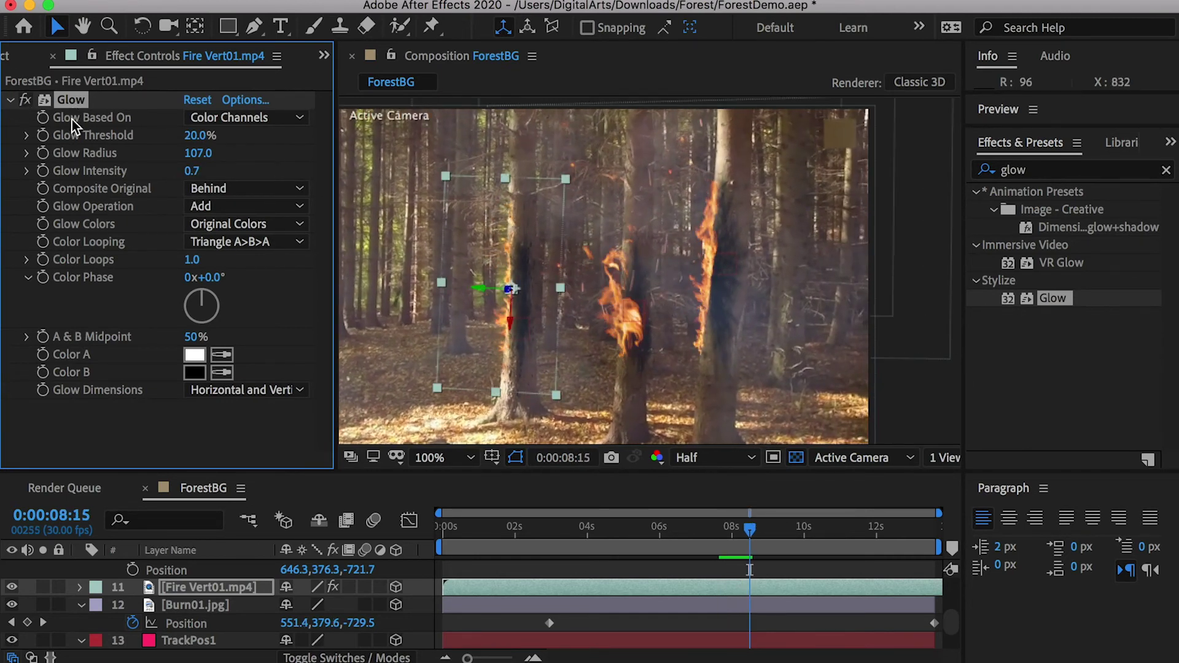
Step: Copy the Glow effect to Fire Vert02.mp4 and set its threshold to 26.7%, radius to about 127 and intensity to 0.5
scroll(206, 595, "up", 5)
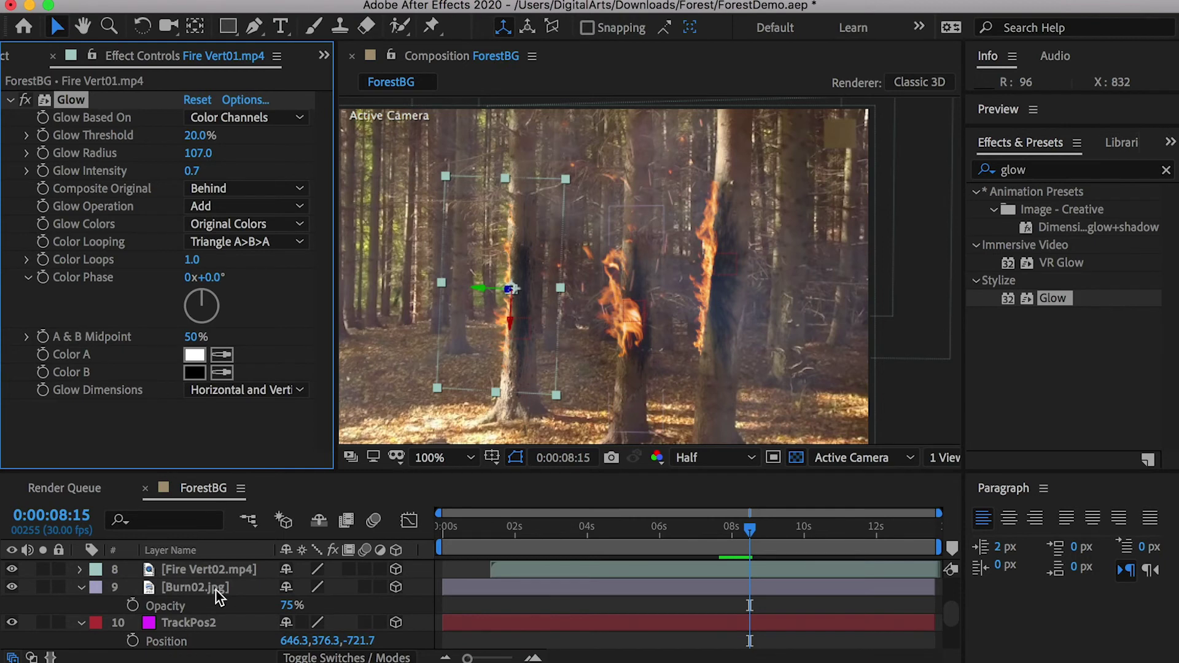
left_click(208, 571)
left_click_drag(228, 570, 236, 571)
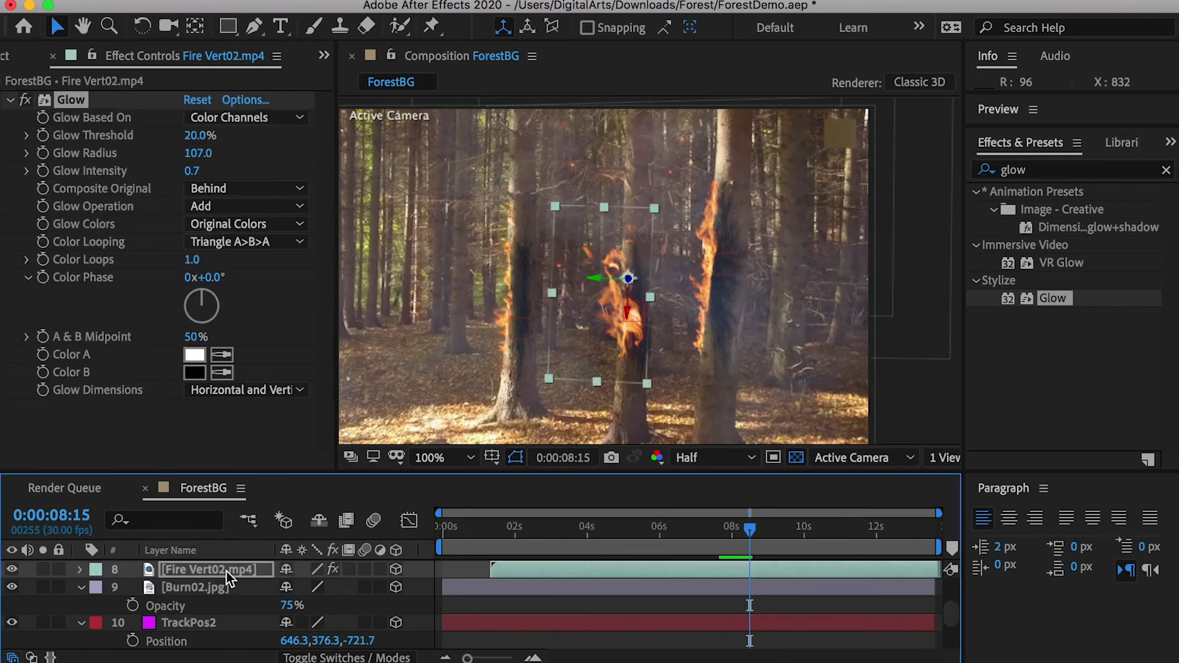
left_click_drag(192, 173, 177, 186)
left_click_drag(195, 138, 217, 151)
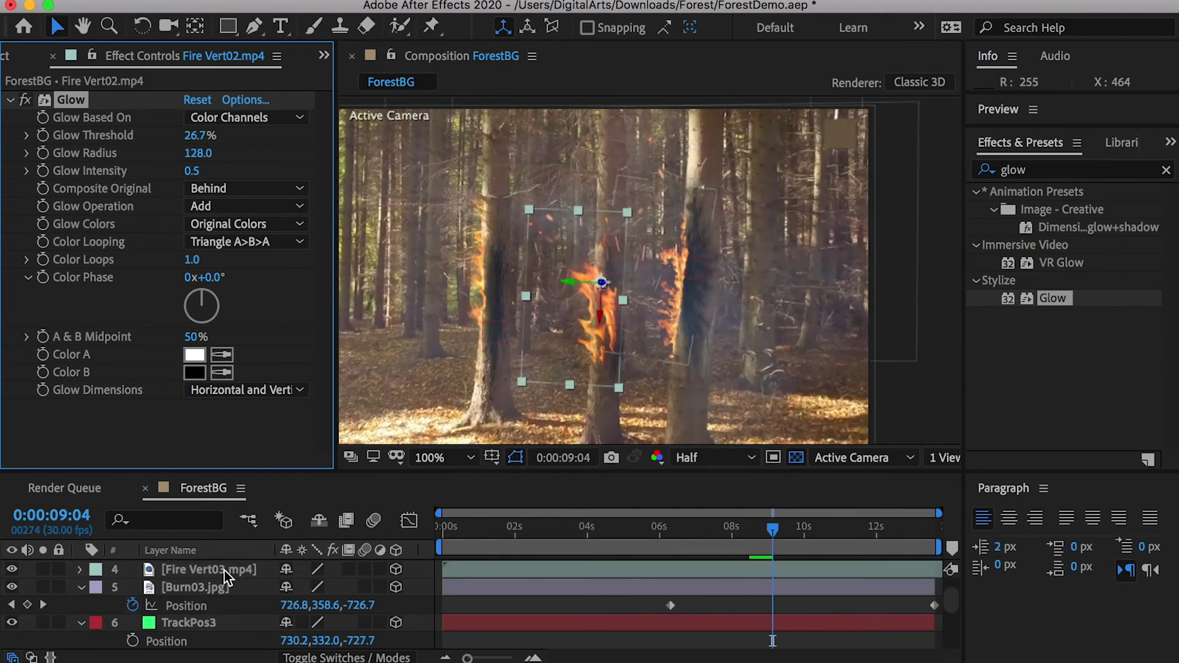
Step: Paste the Glow effect onto Fire Vert03.mp4, Fire Sparks03.mp4, Fire Sparks04.mp4 and Fire Sparks02.mp4, and check the shot around 0:00:06:00
left_click(223, 571)
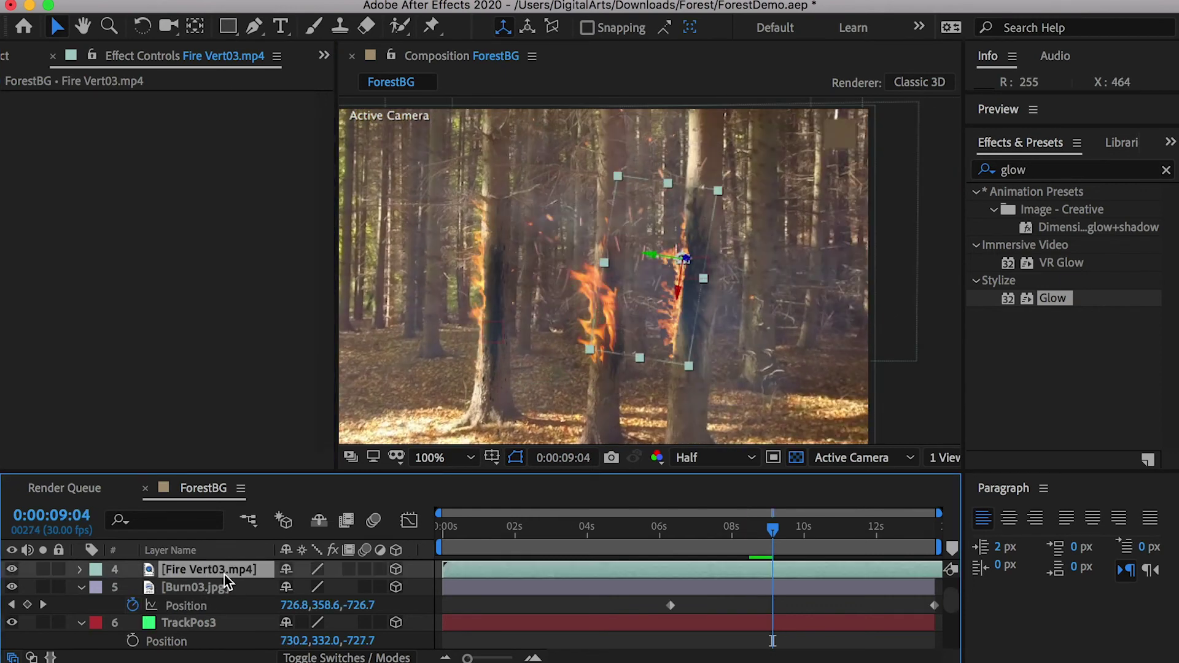
key("ctrl+v")
left_click(204, 605)
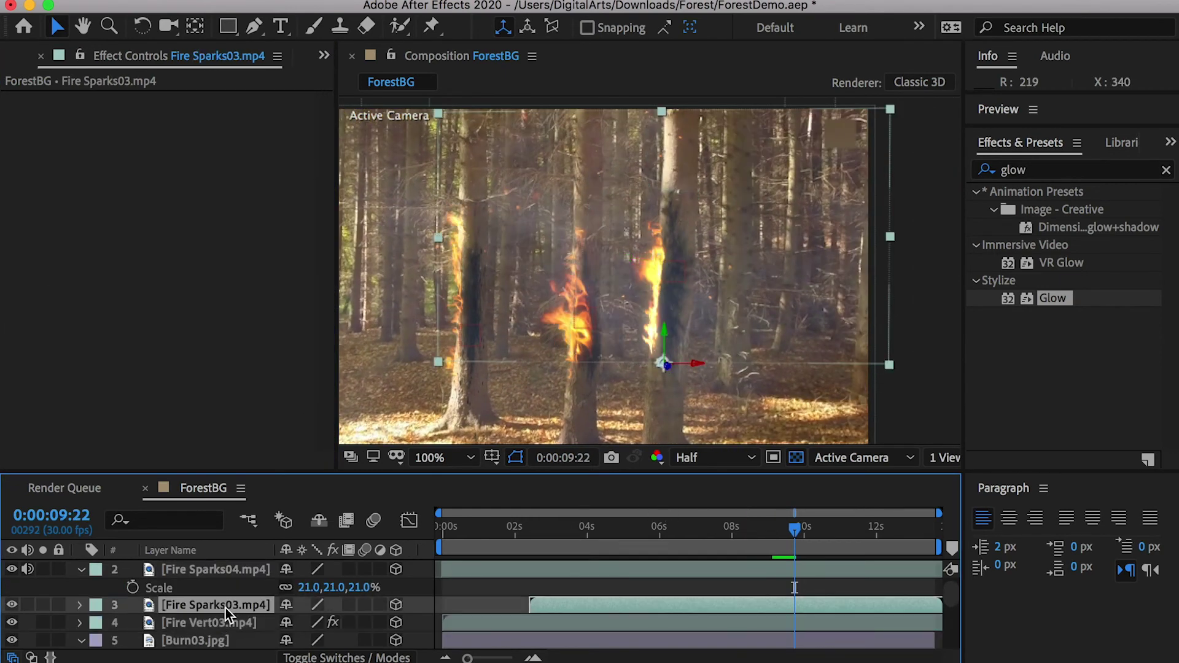
key("ctrl+v")
left_click(230, 571)
key("ctrl+v")
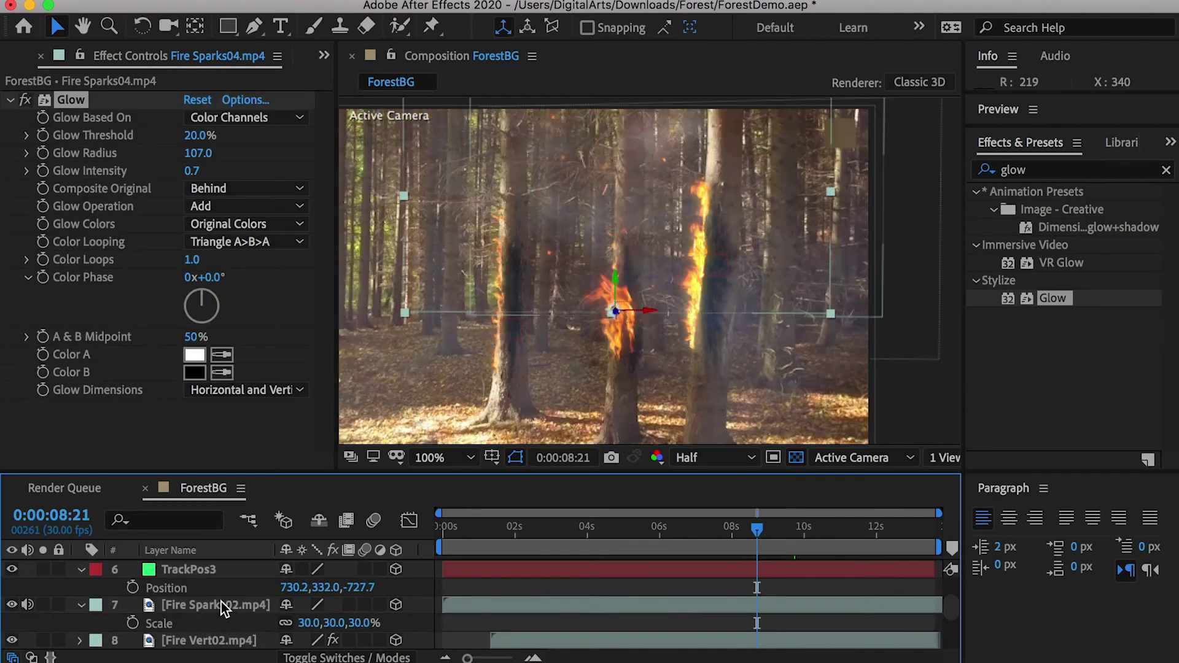
left_click(223, 605)
key("ctrl+v")
left_click(666, 527)
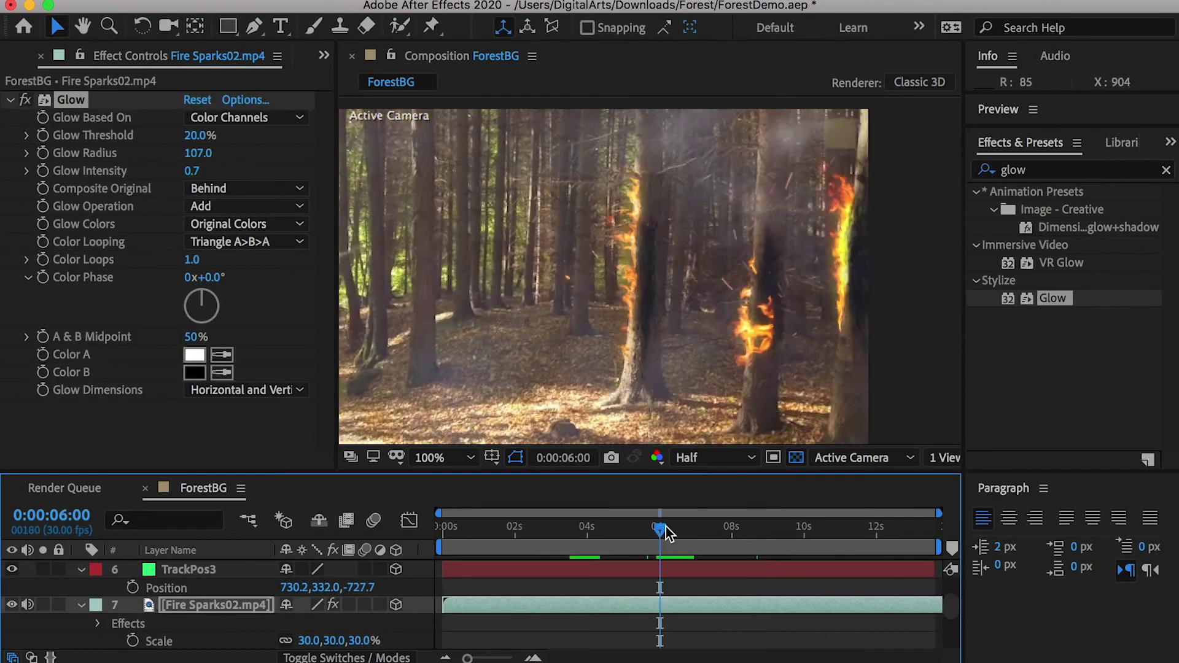
Step: Send the ForestBG composition to the Adobe Media Encoder queue
left_click(178, 11)
mouse_move(274, 328)
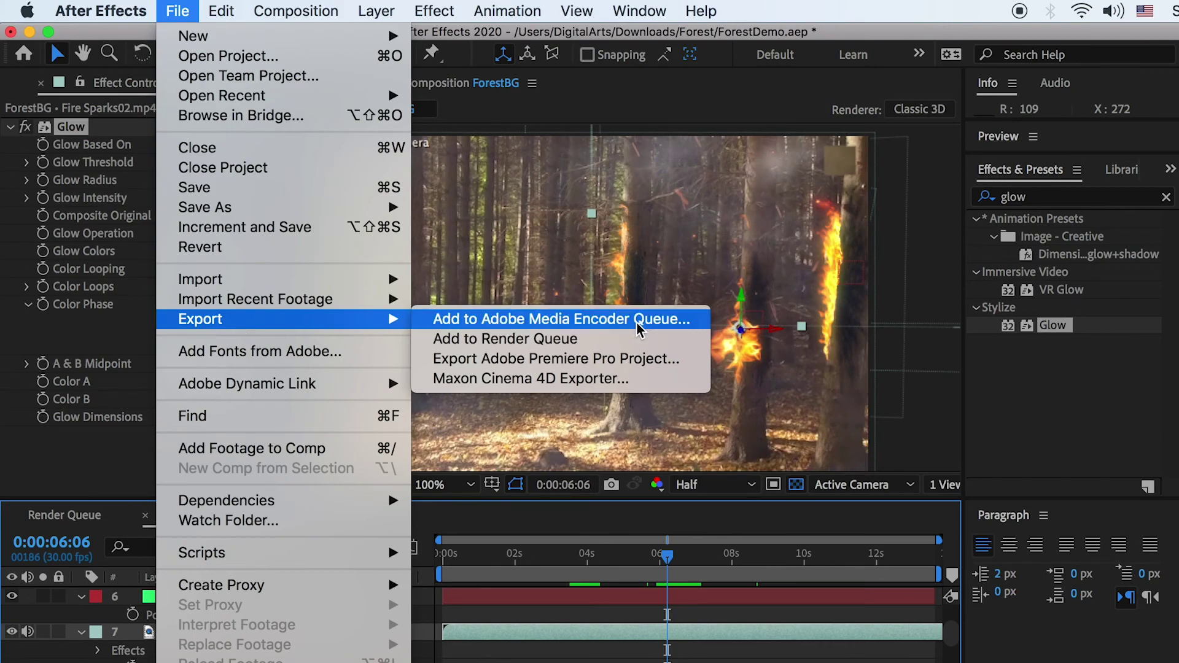
left_click(638, 330)
Step: Keep the H.264 format with the Match Source - High bitrate preset and start encoding the ForestBG queue item
left_click(563, 162)
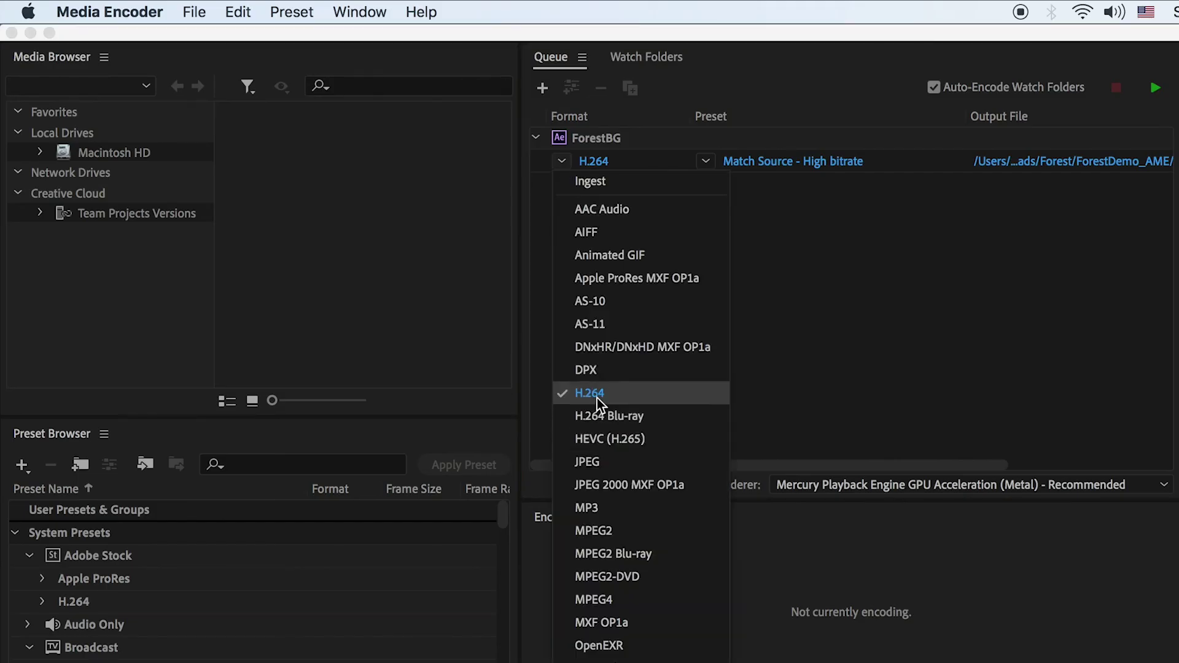
left_click(915, 351)
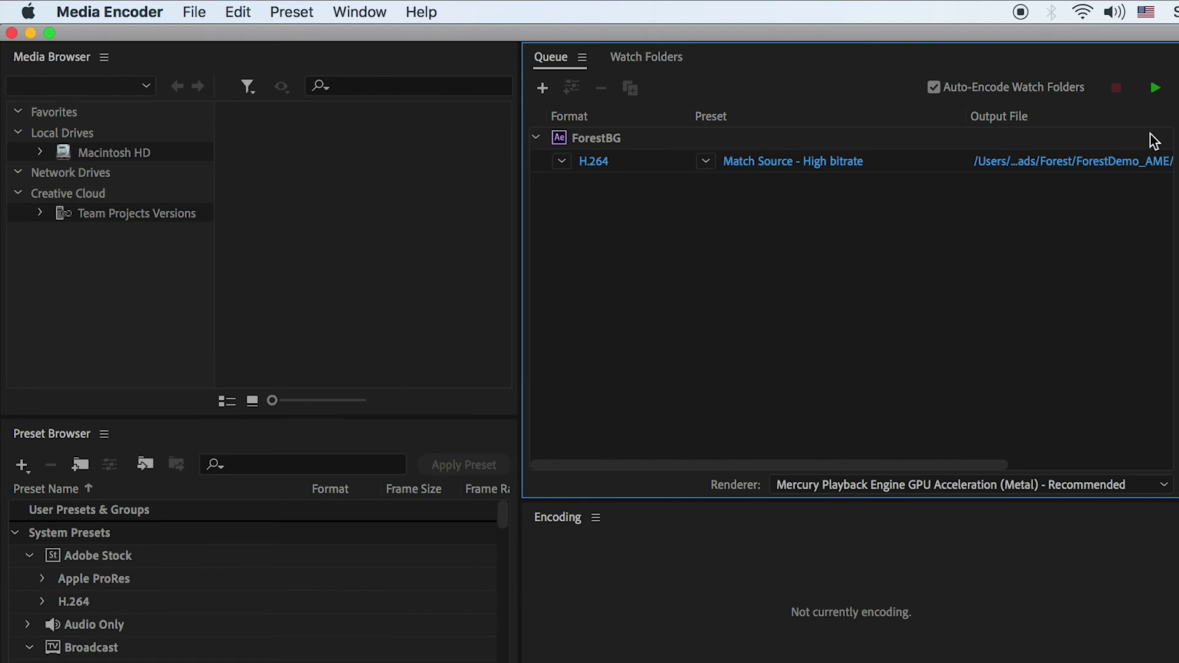
left_click(1155, 90)
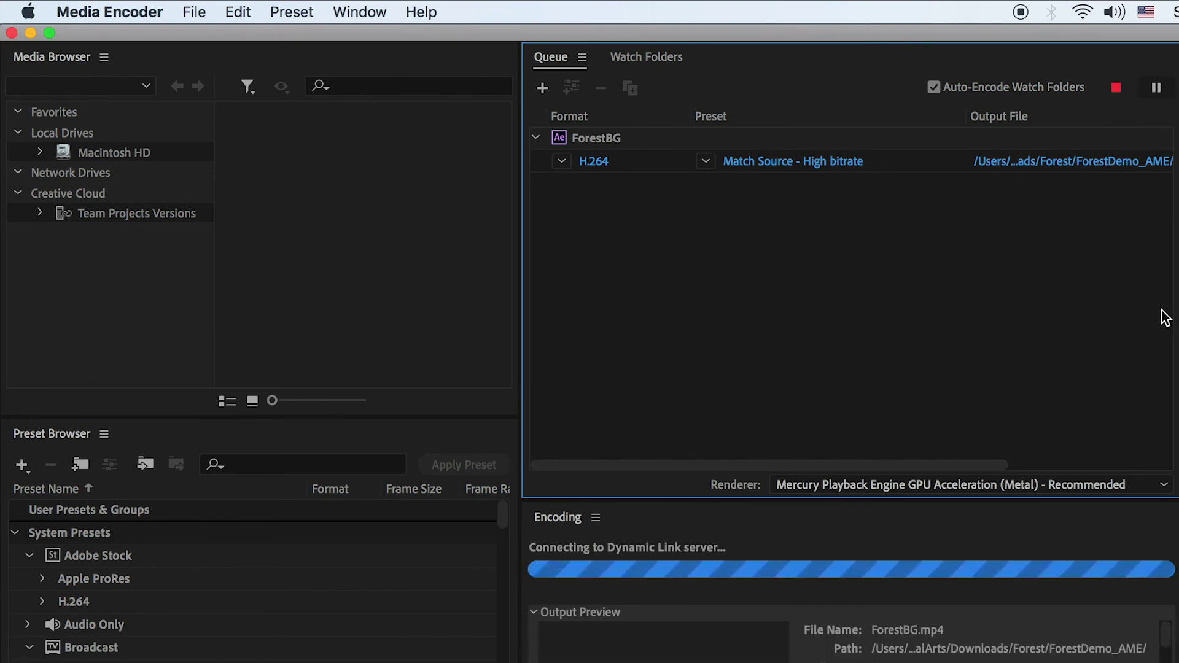
Step: Enlarge the encoding area to examine the ForestBG render's progress and output preview
left_click(1020, 12)
left_click(1129, 422)
left_click_drag(1052, 500, 1050, 373)
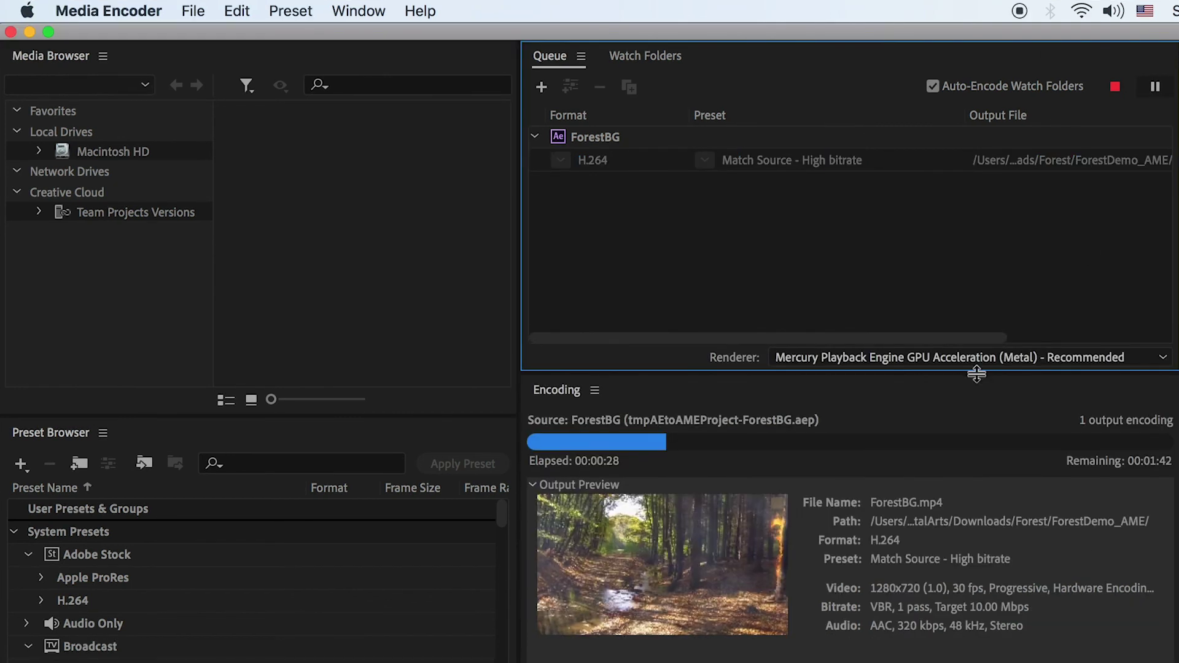